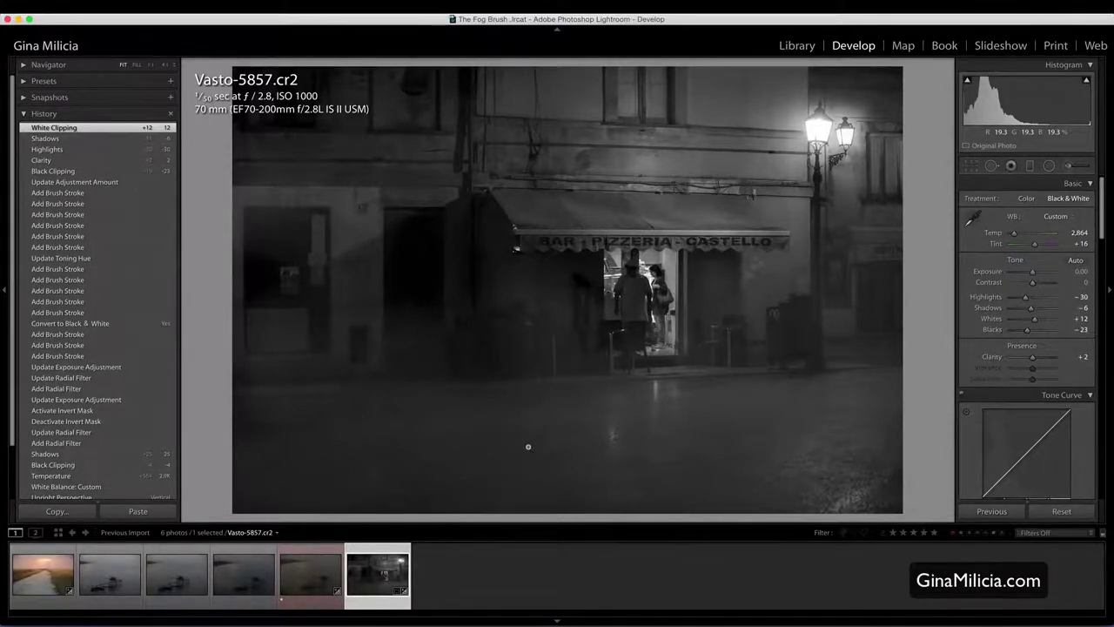
# Compare the edited versions with the originals for the night street, dark sea and country road photos
pyautogui.press('\\')
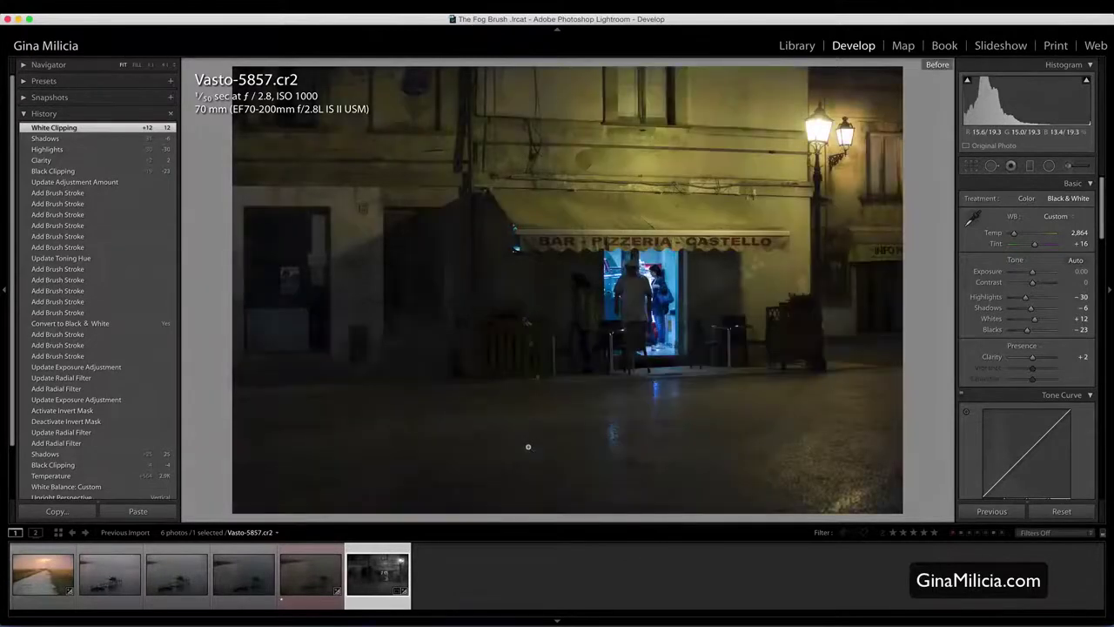
pyautogui.press('\\')
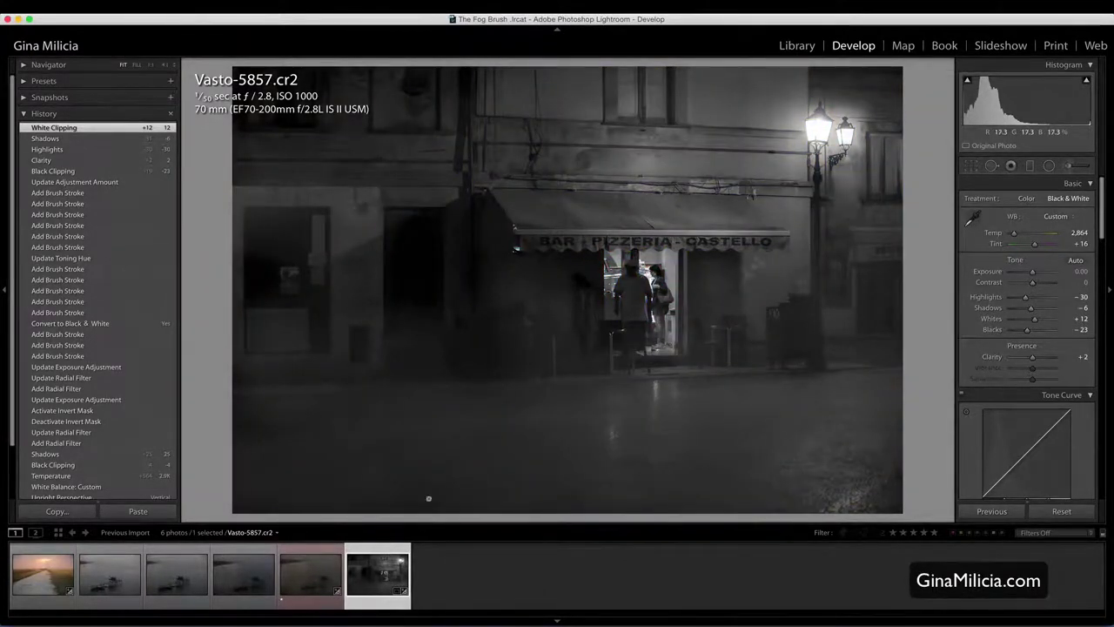
pyautogui.click(302, 603)
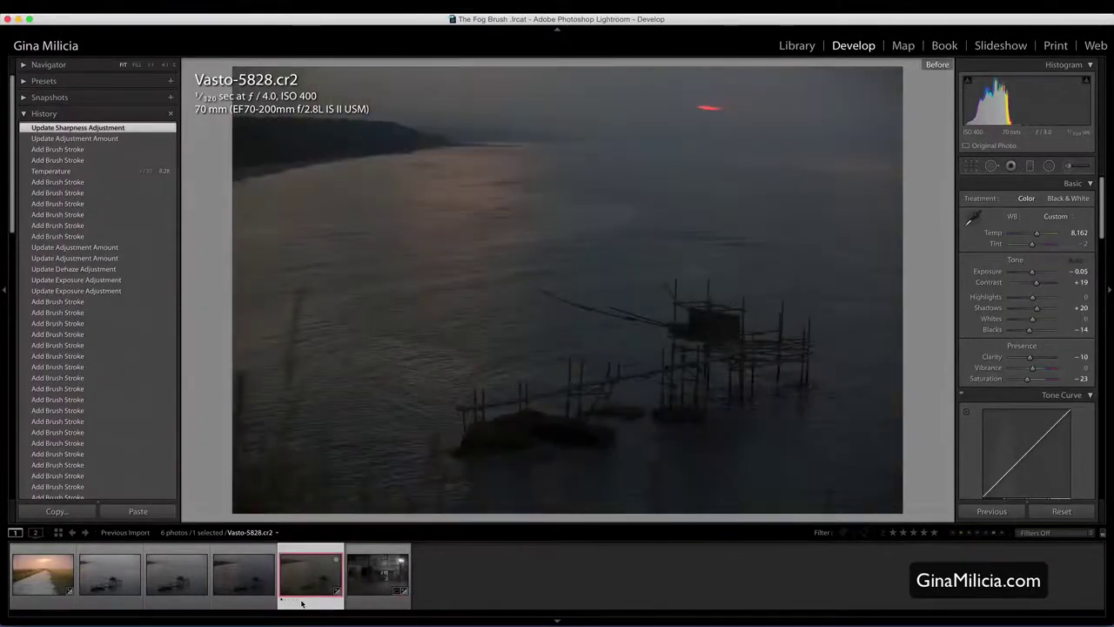
pyautogui.press('\\')
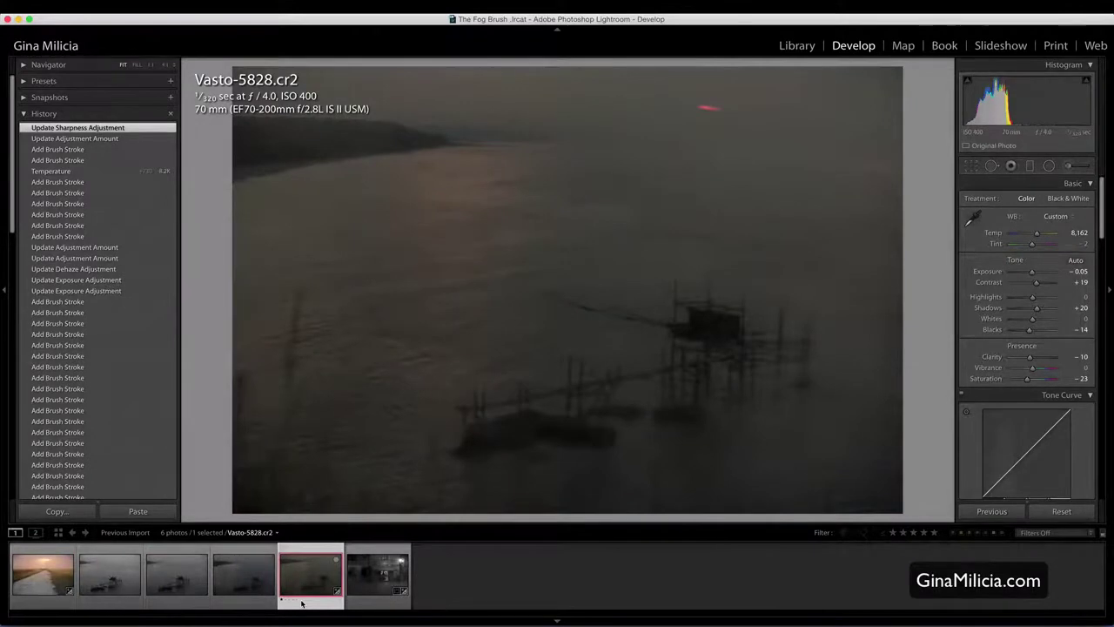
pyautogui.click(52, 601)
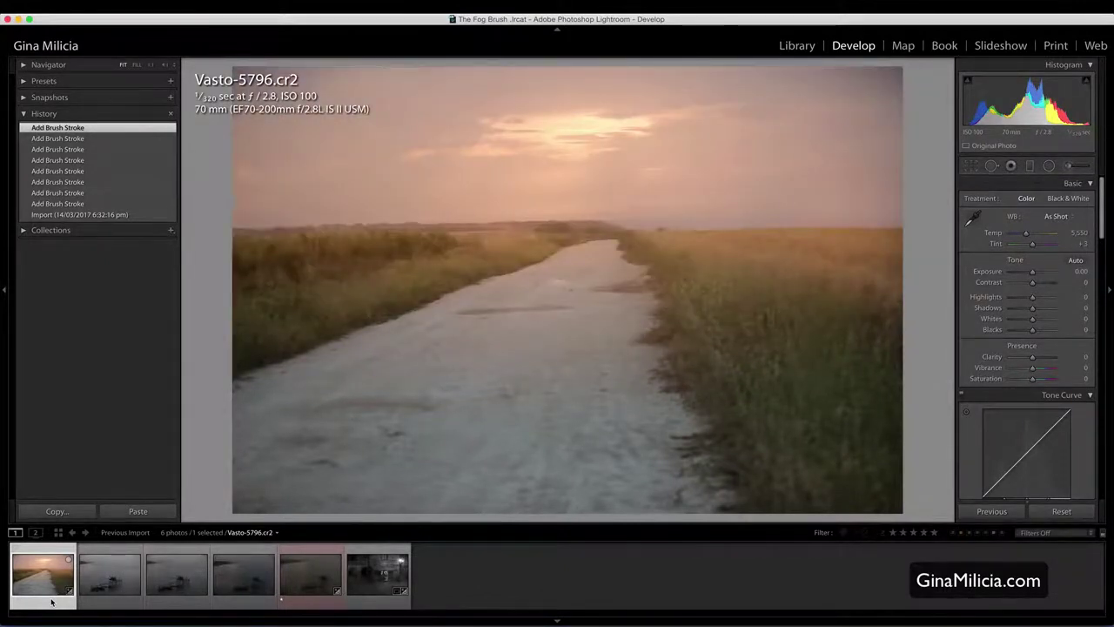
pyautogui.press('\\')
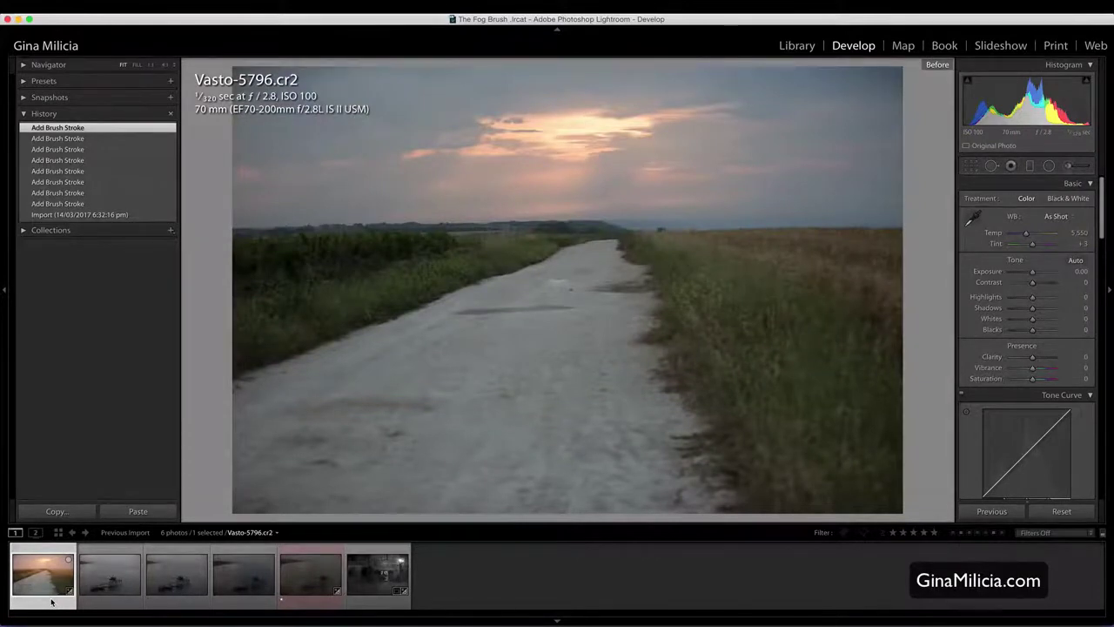
pyautogui.press('\\')
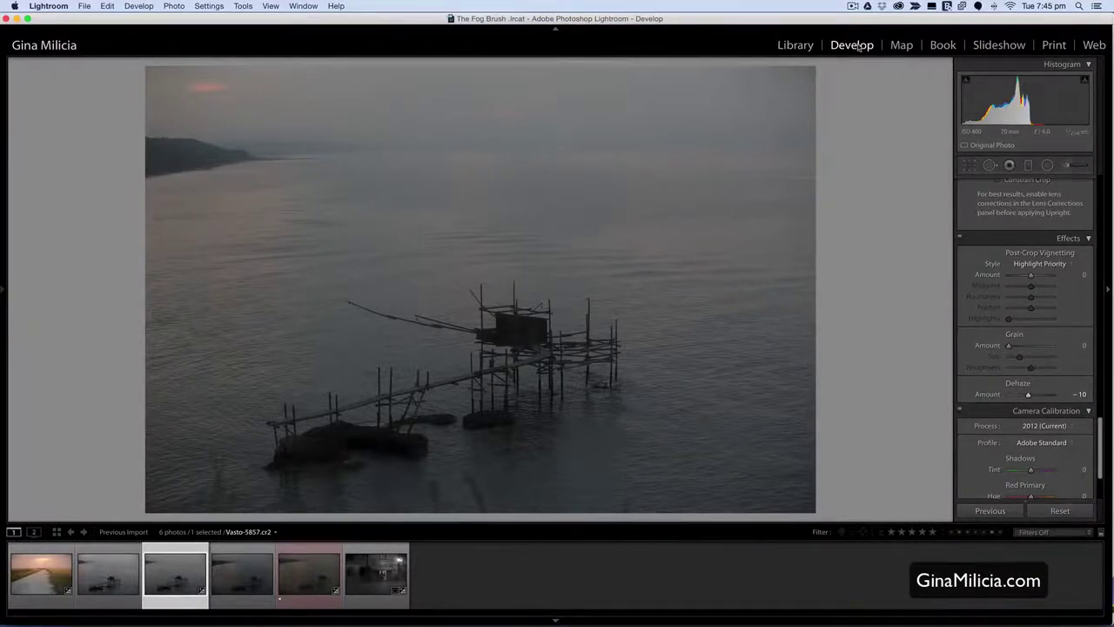
# Try a strong positive Dehaze amount of +79 on the selected fishing platform photo
pyautogui.scroll(10, 974, 207)
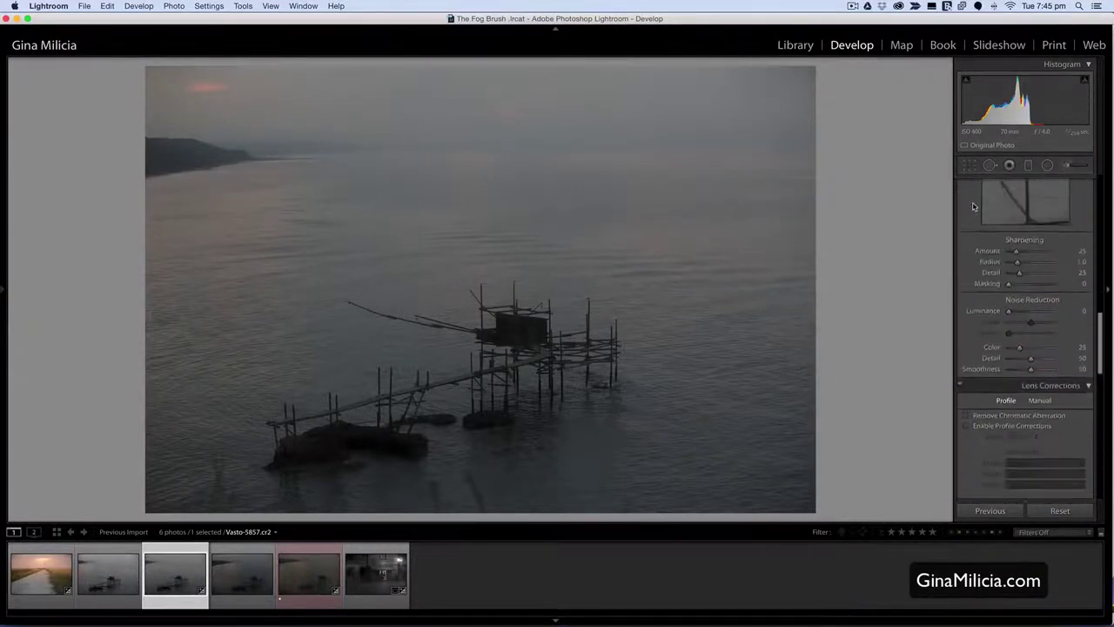
pyautogui.scroll(-8, 974, 207)
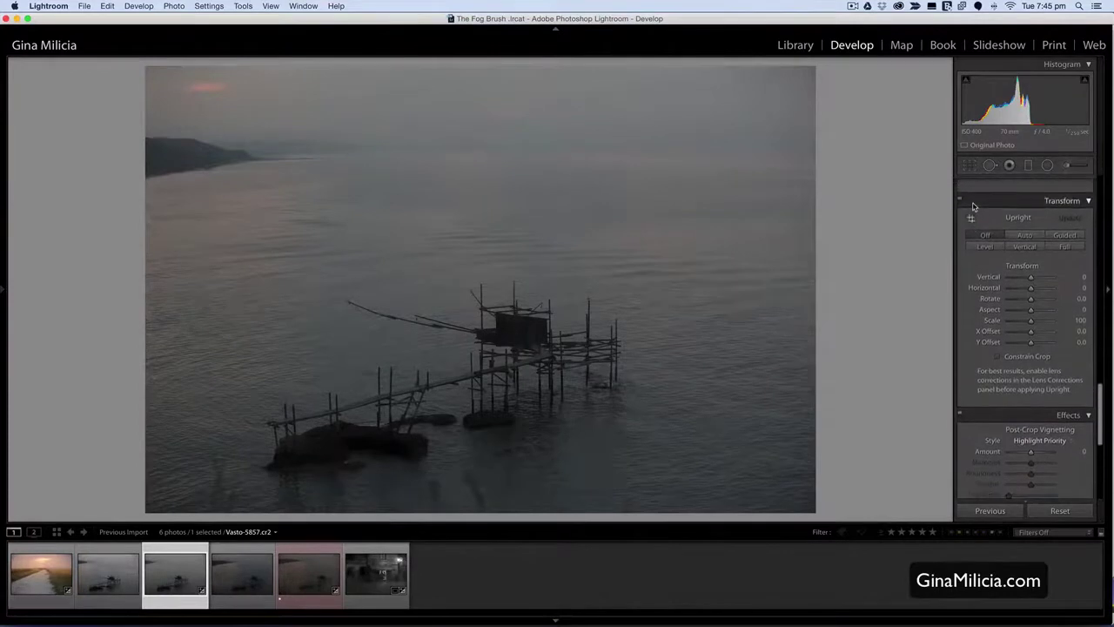
pyautogui.scroll(-6, 974, 206)
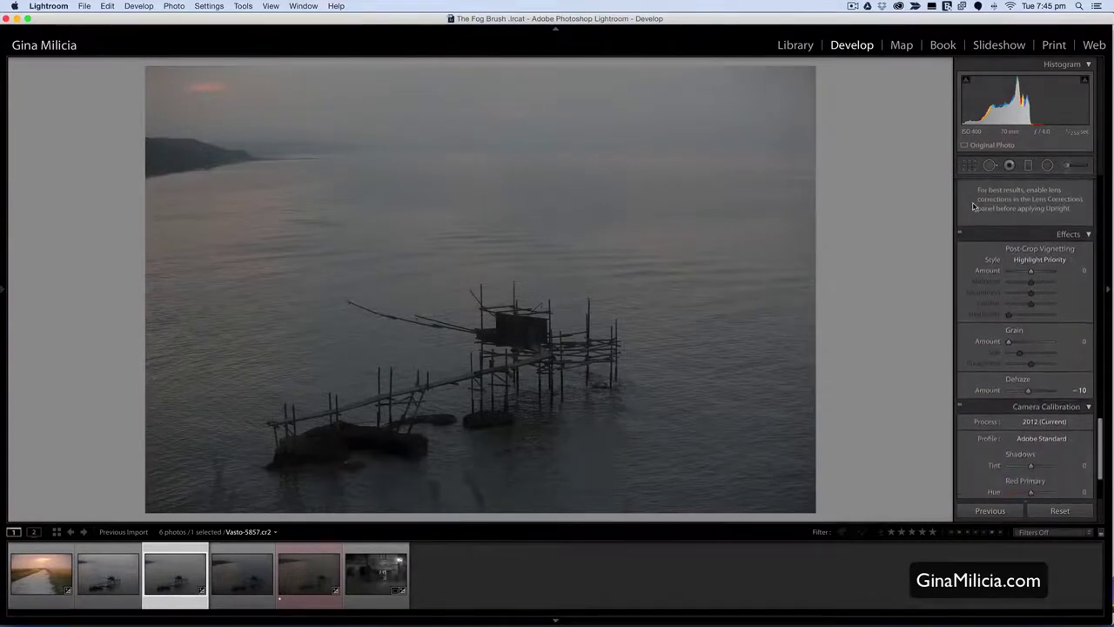
pyautogui.scroll(-4, 974, 207)
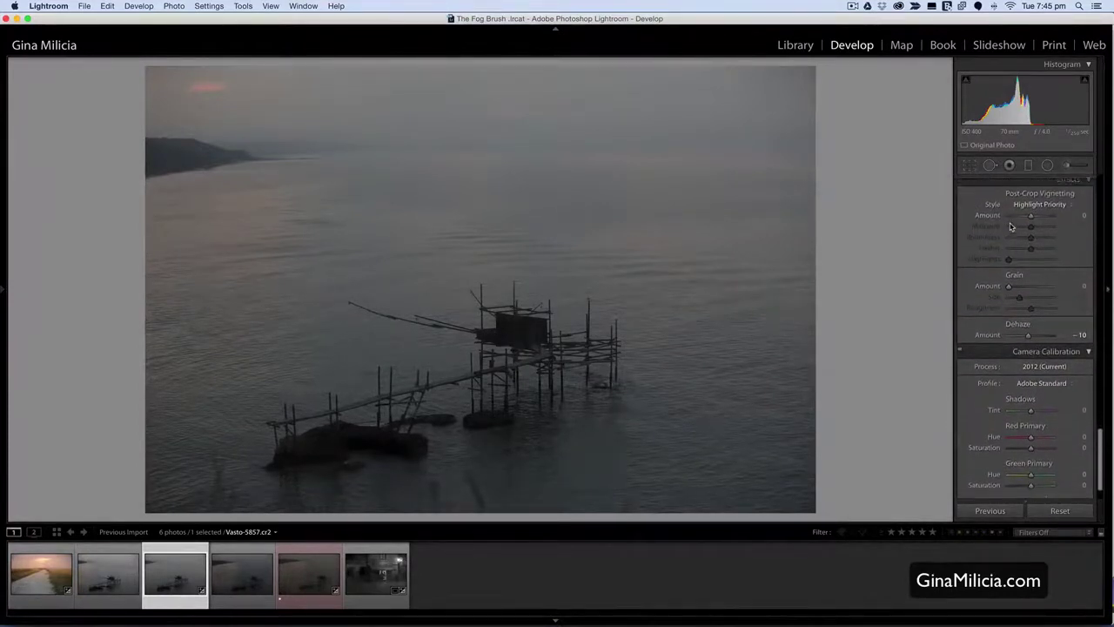
pyautogui.scroll(1, 1011, 227)
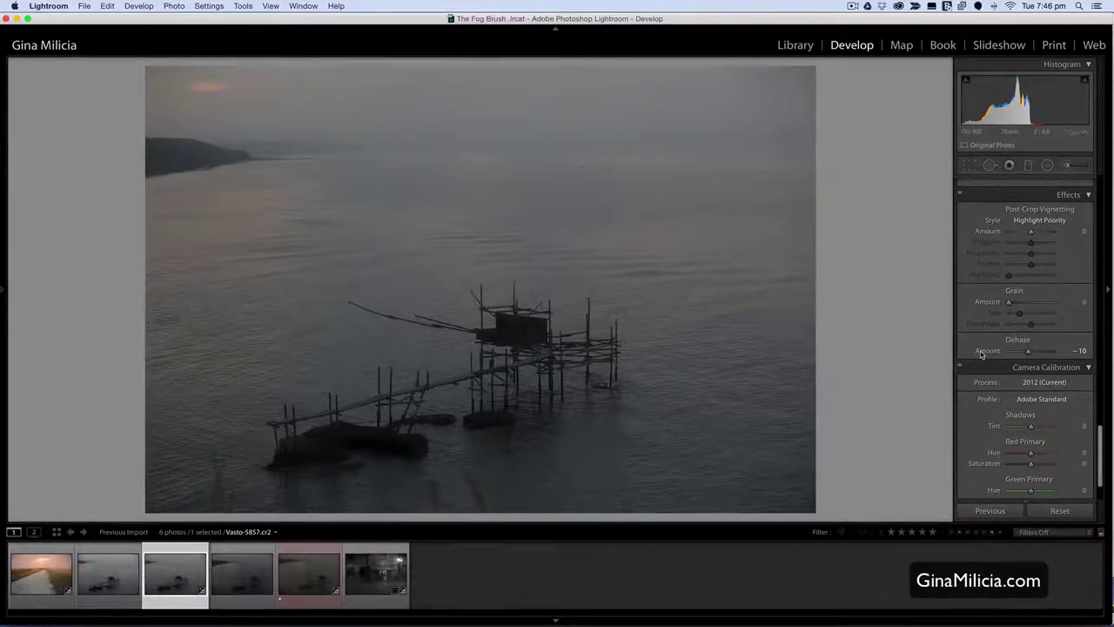
pyautogui.moveTo(1028, 352); pyautogui.dragTo(1049, 353)
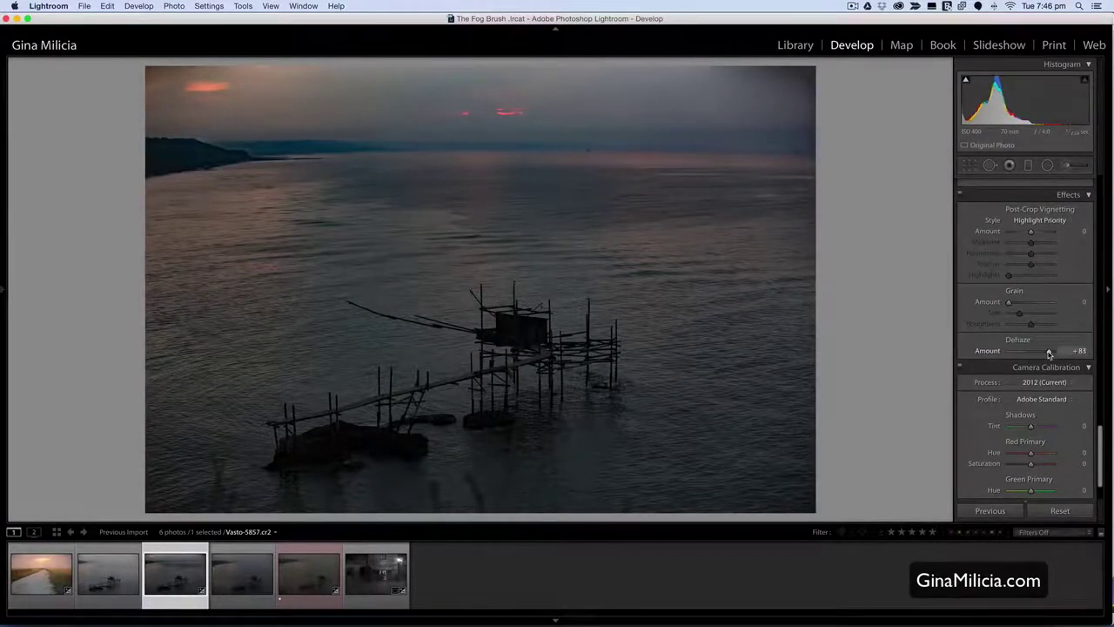
pyautogui.moveTo(1049, 354); pyautogui.dragTo(1047, 355)
pyautogui.moveTo(1048, 354); pyautogui.dragTo(1048, 354)
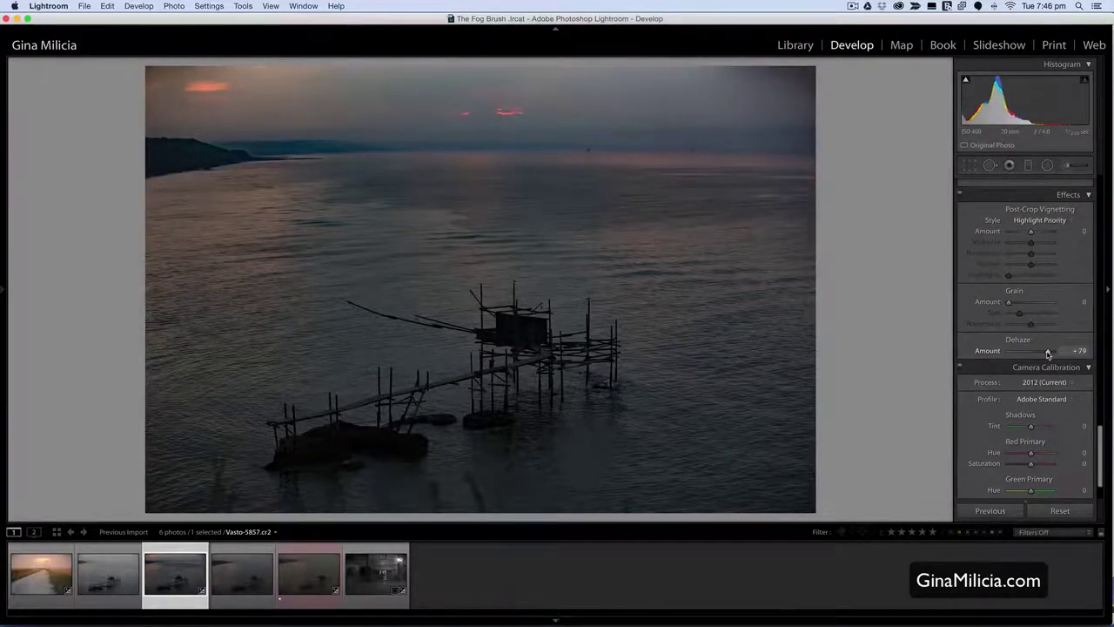
# Add overall fog to the fishing platform photo by lowering its Dehaze amount to −55
pyautogui.moveTo(1047, 354); pyautogui.dragTo(1009, 350)
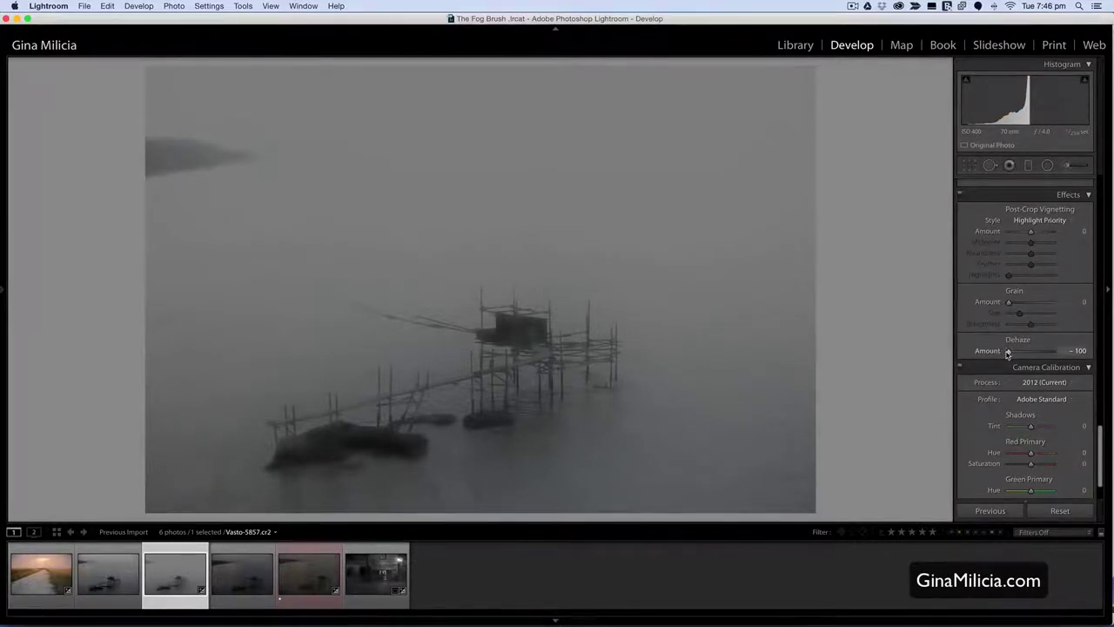
pyautogui.moveTo(1008, 353); pyautogui.dragTo(1017, 352)
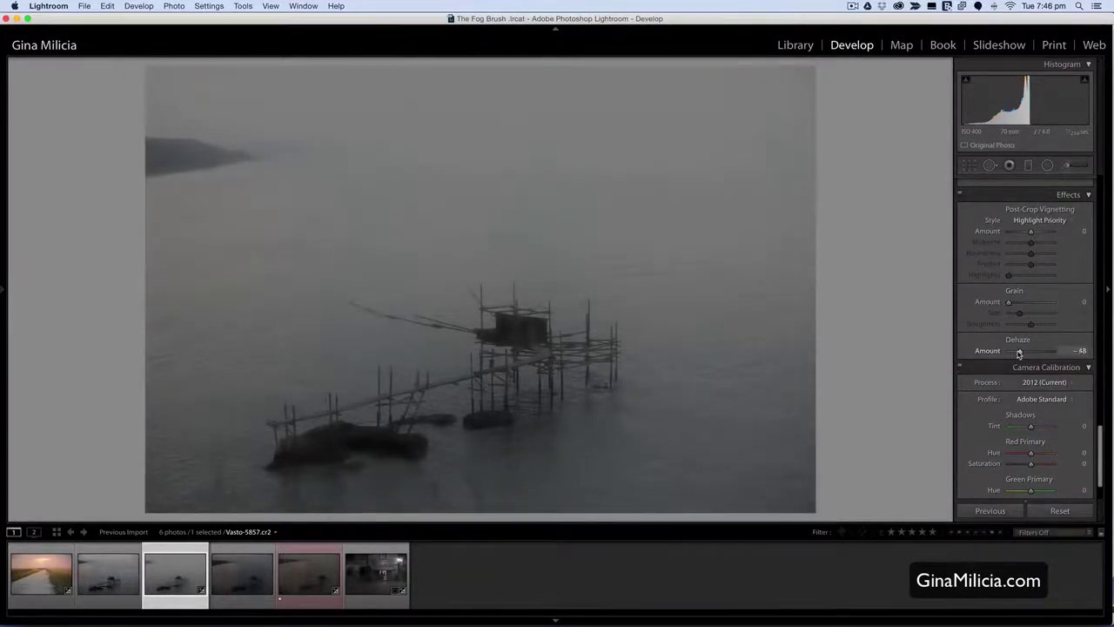
# Warm the photo's white balance temperature to 8,930 and lower its Blacks to −22
pyautogui.scroll(10, 1037, 255)
pyautogui.scroll(15, 1036, 255)
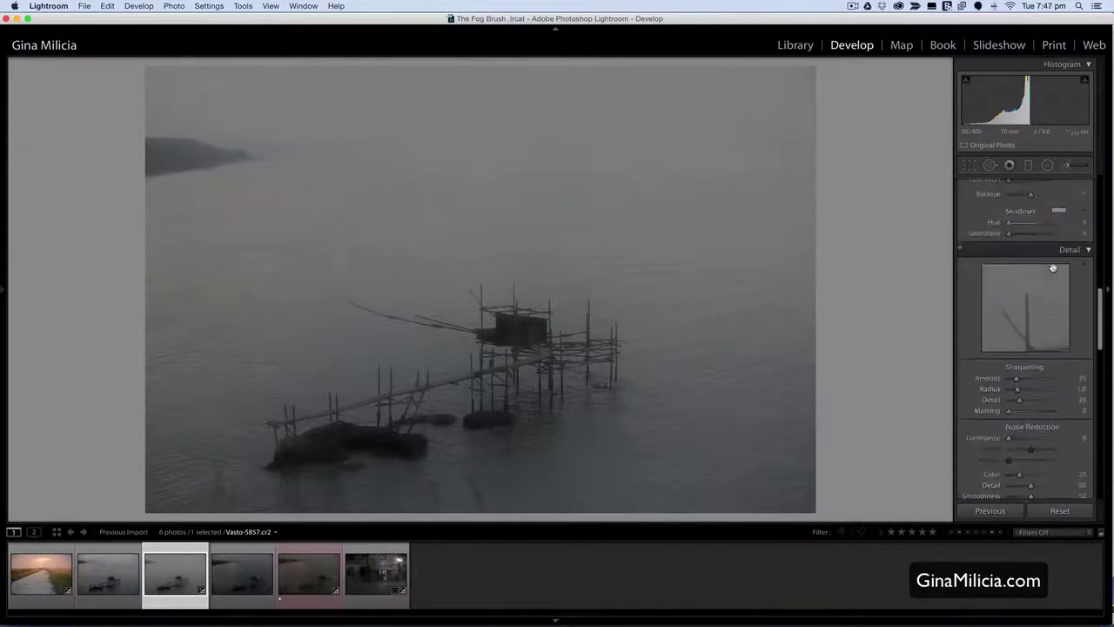
pyautogui.moveTo(1032, 237); pyautogui.dragTo(1036, 237)
pyautogui.scroll(-1, 1031, 314)
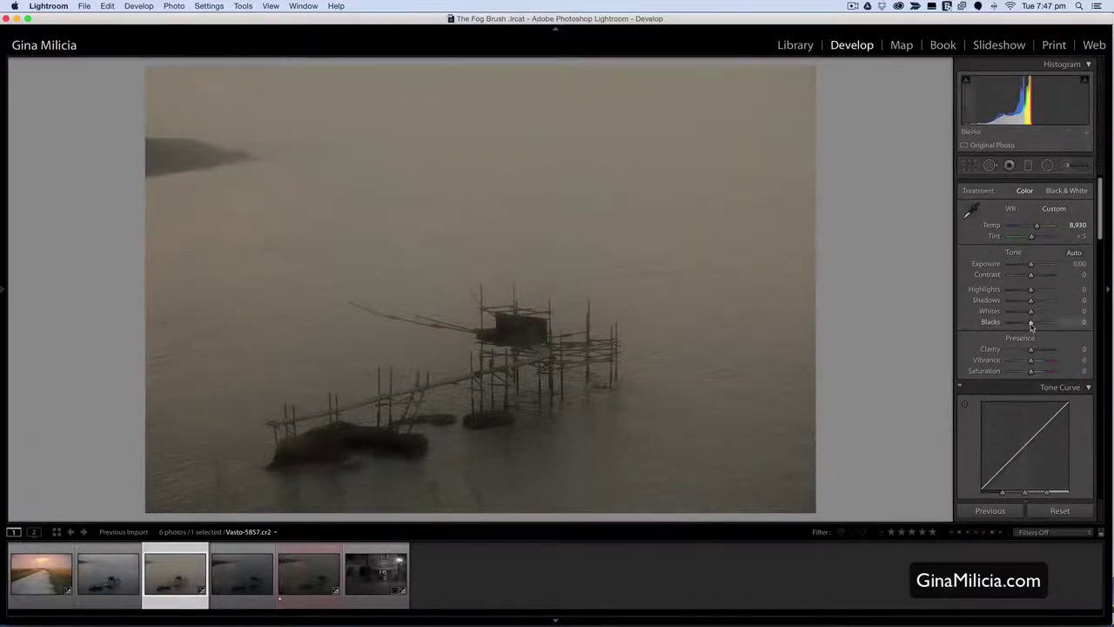
pyautogui.moveTo(1032, 325); pyautogui.dragTo(1026, 323)
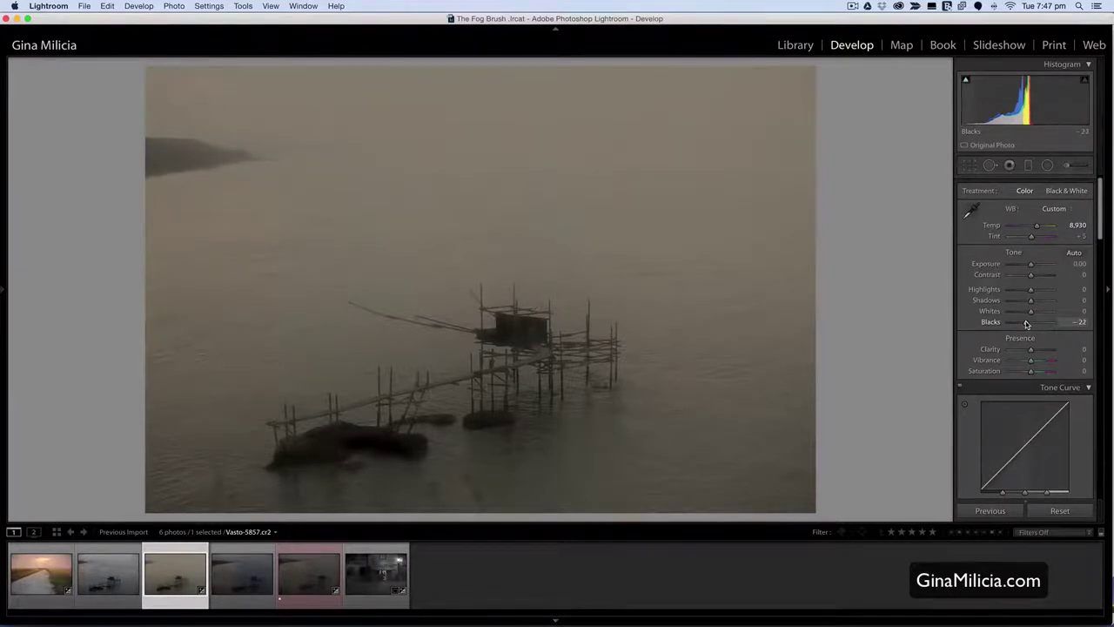
# Compare the fogged photo with its original and look over its remaining develop settings, including Dehaze
pyautogui.press('\\')
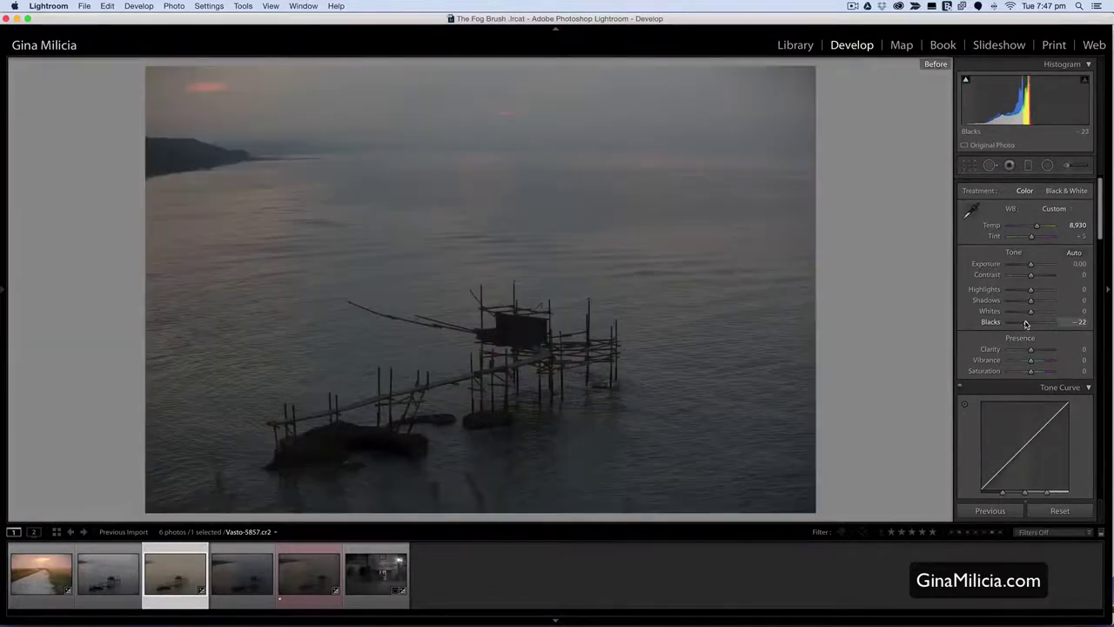
pyautogui.press('\\')
pyautogui.press('\\')
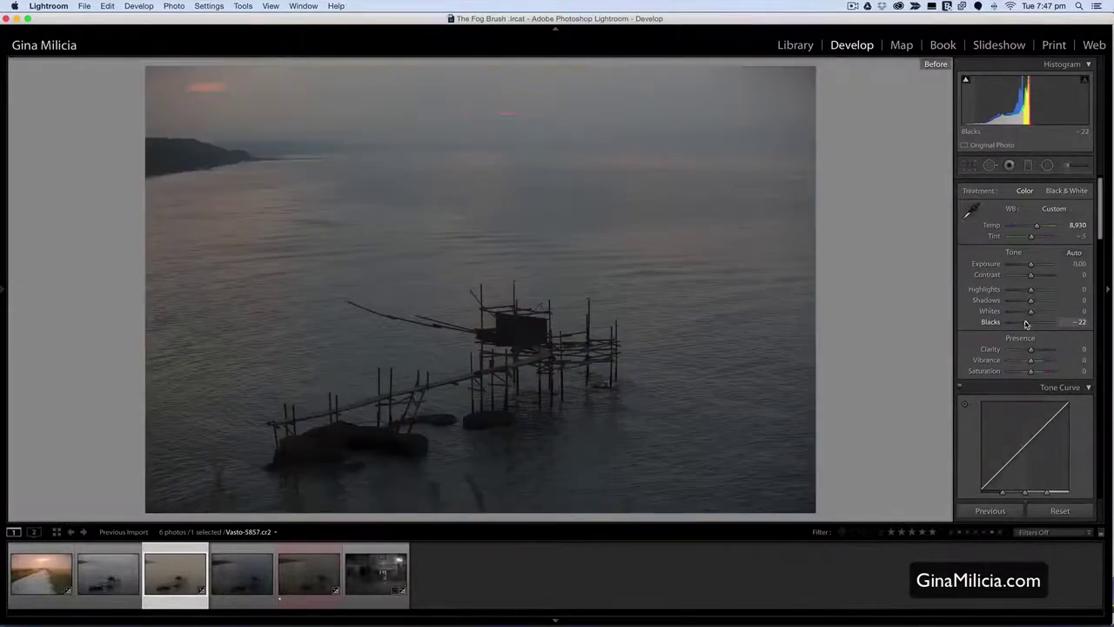
pyautogui.press('\\')
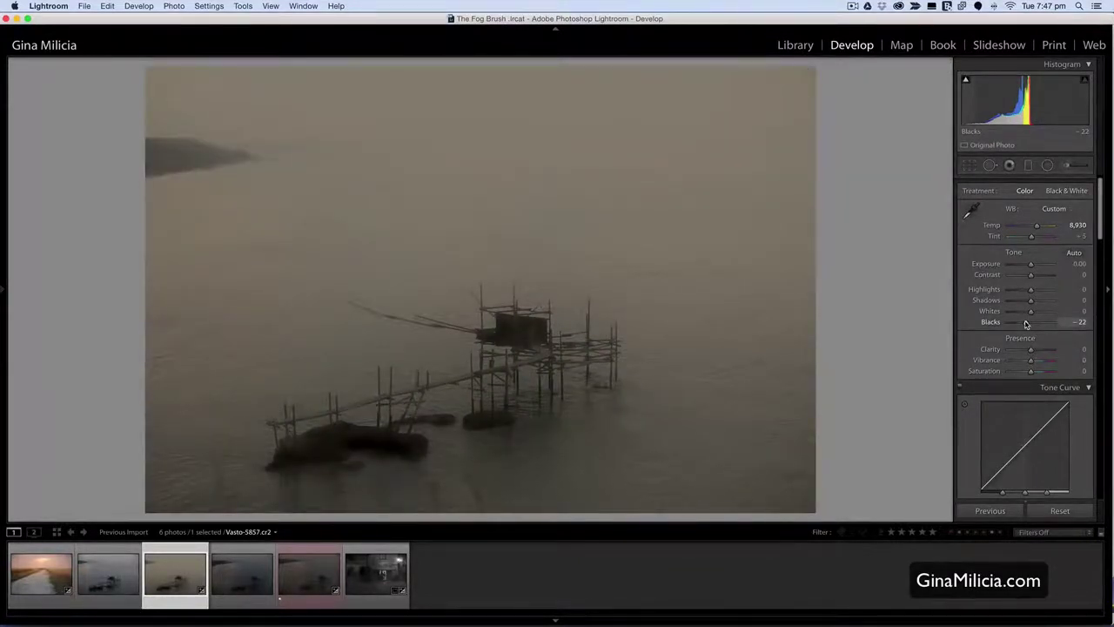
pyautogui.scroll(-15, 1029, 329)
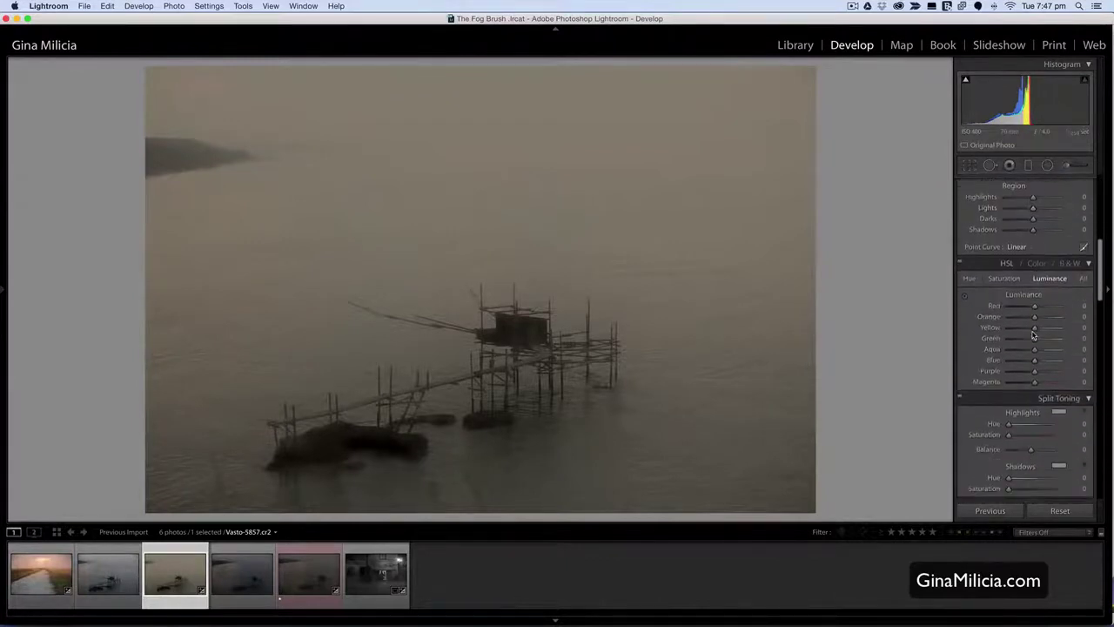
pyautogui.scroll(-15, 1033, 335)
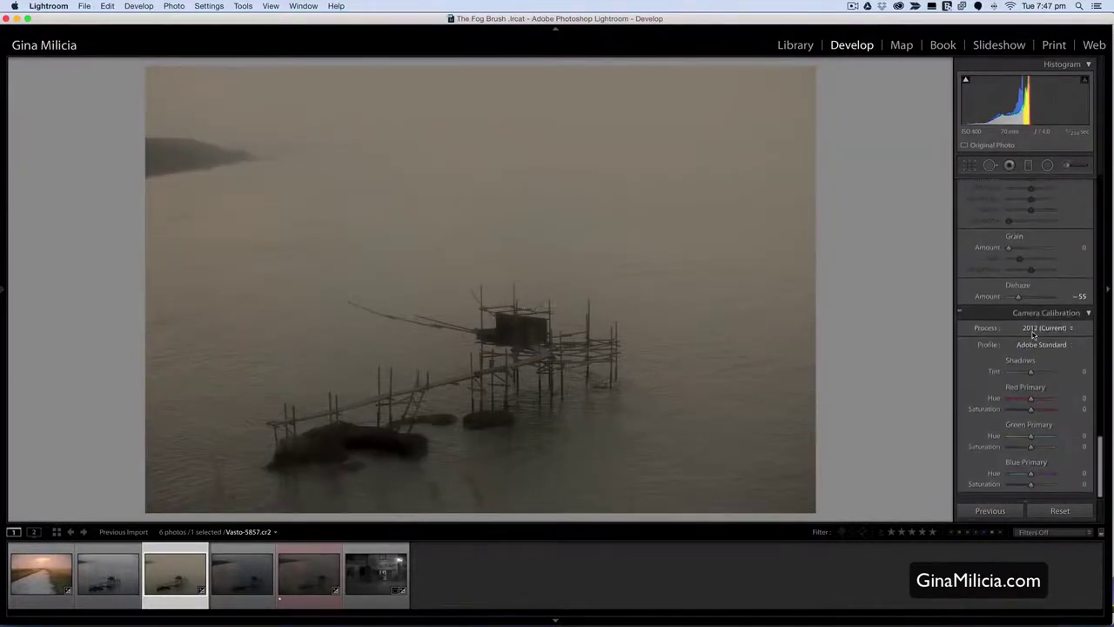
pyautogui.scroll(15, 1020, 303)
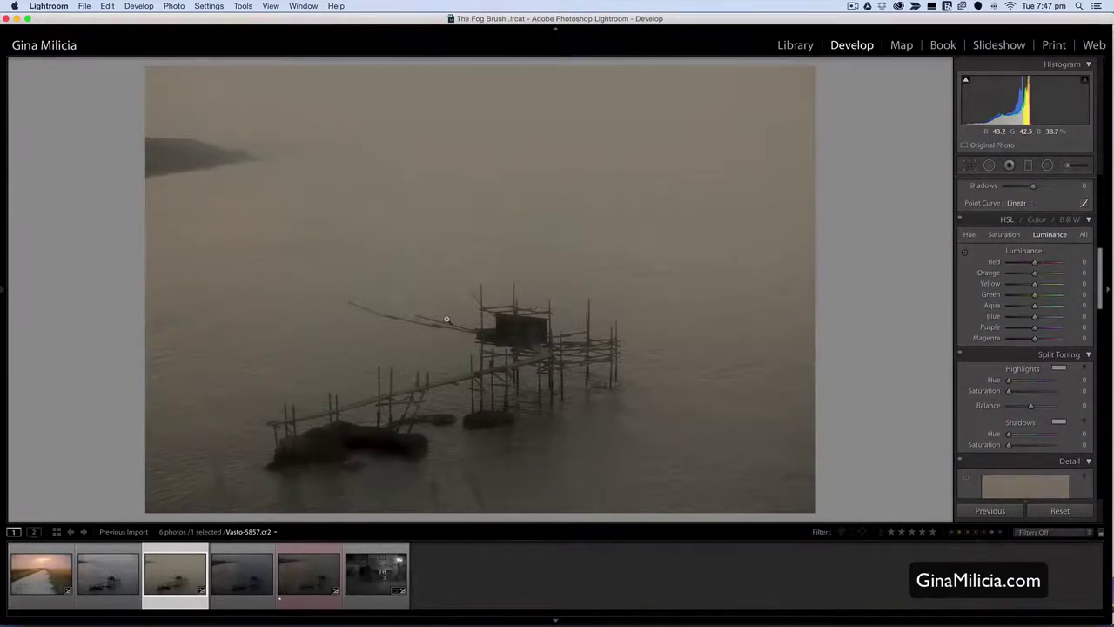
# Open Vasto.cr2, the other fishing platform photo, and set up an Adjustment Brush with Dehaze at −51
pyautogui.click(125, 599)
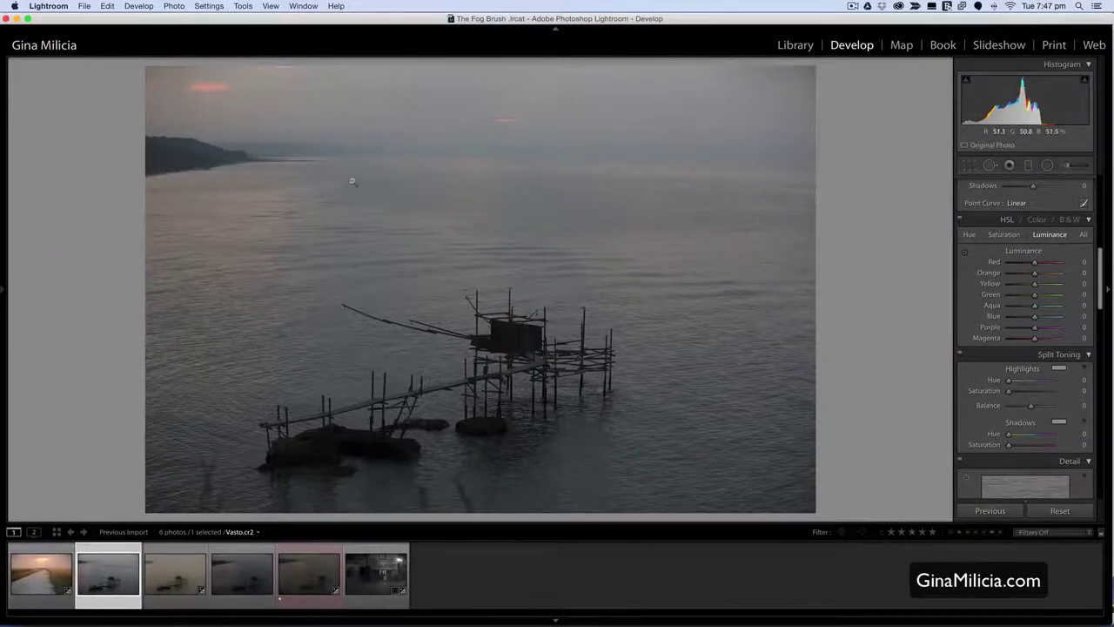
pyautogui.click(1069, 167)
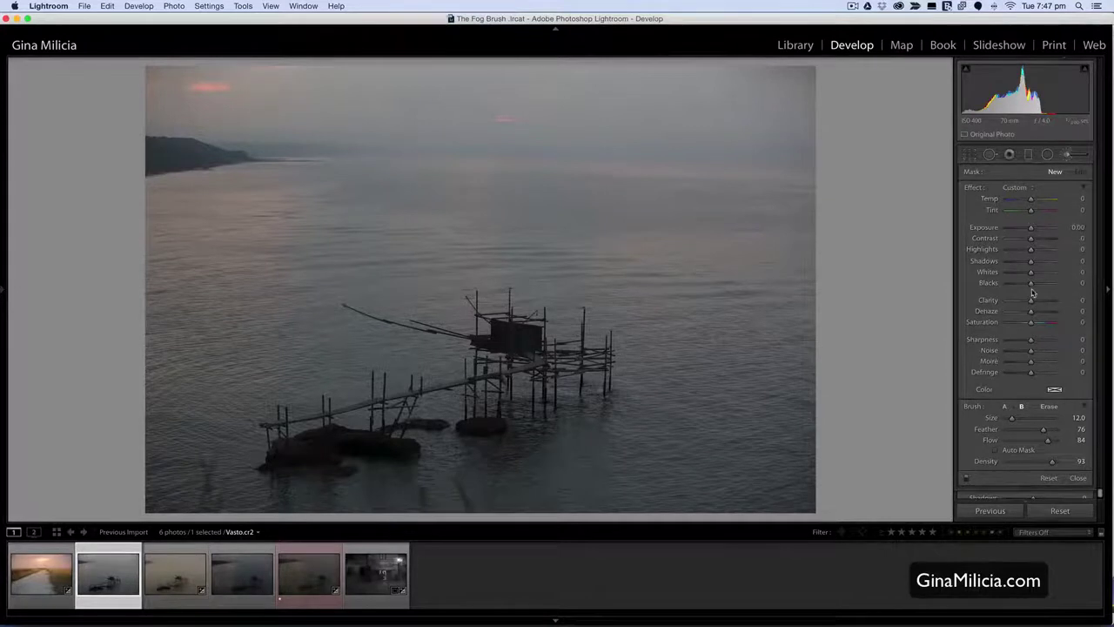
pyautogui.moveTo(1030, 315); pyautogui.dragTo(1019, 315)
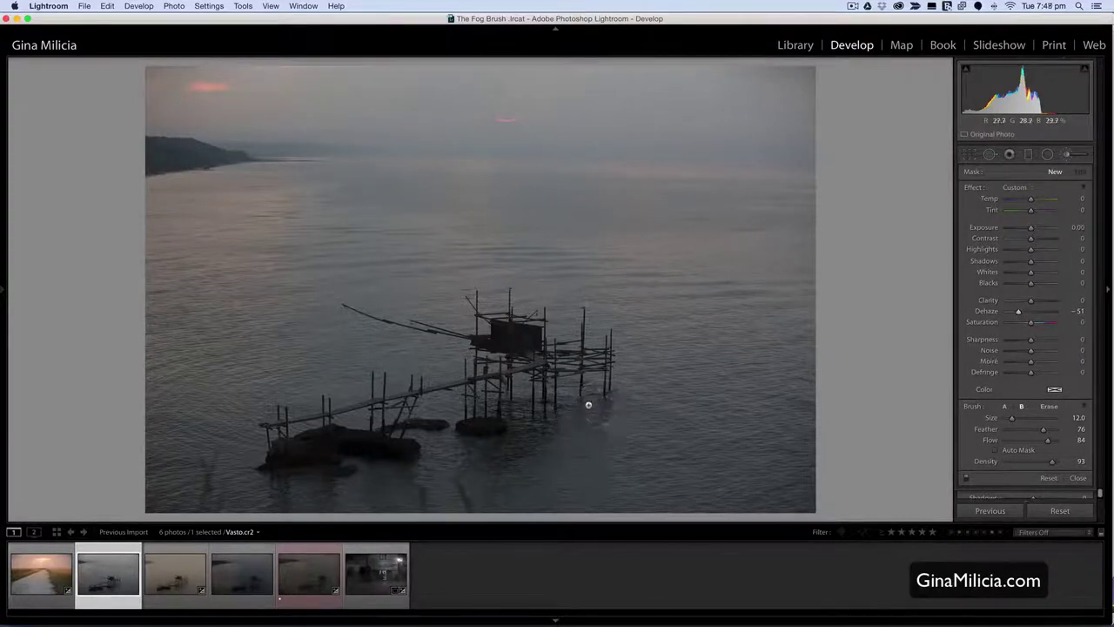
# Brush fog around the platform and rocks, along the horizon and over the sky and open water, enlarging the brush to 31 and setting Noise to 55
pyautogui.moveTo(553, 409)
pyautogui.mouseDown()
pyautogui.moveTo(577, 382)
pyautogui.moveTo(623, 390)
pyautogui.moveTo(517, 419)
pyautogui.moveTo(442, 394)
pyautogui.moveTo(444, 430)
pyautogui.moveTo(278, 457)
pyautogui.moveTo(275, 468)
pyautogui.moveTo(358, 473)
pyautogui.moveTo(533, 445)
pyautogui.mouseUp()
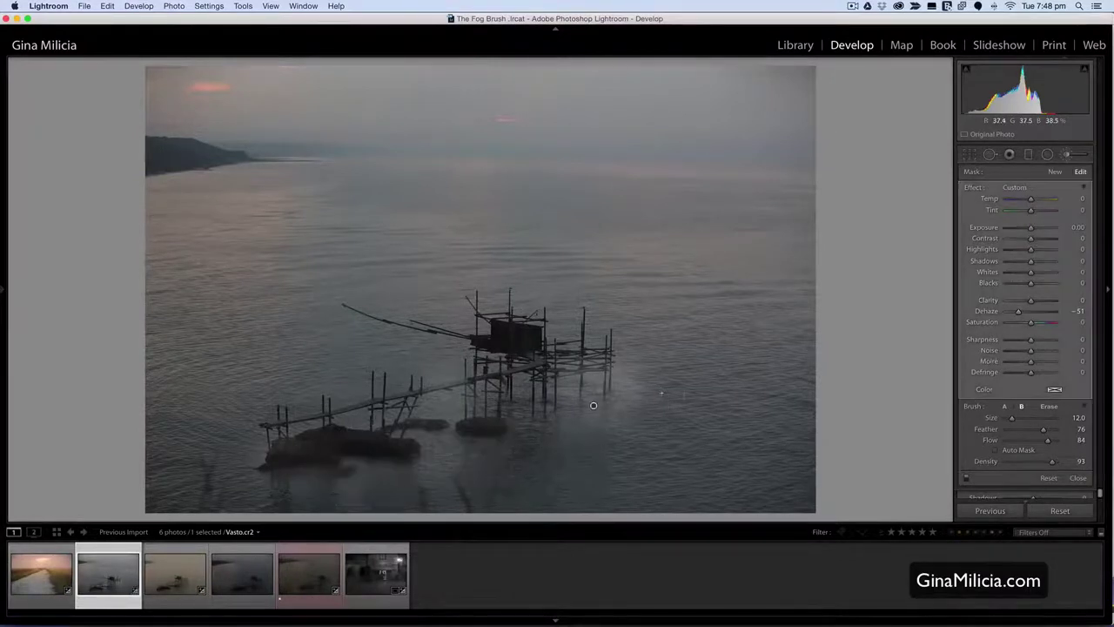
pyautogui.moveTo(657, 396)
pyautogui.mouseDown()
pyautogui.moveTo(666, 362)
pyautogui.moveTo(711, 387)
pyautogui.moveTo(601, 462)
pyautogui.moveTo(205, 431)
pyautogui.moveTo(248, 466)
pyautogui.mouseUp()
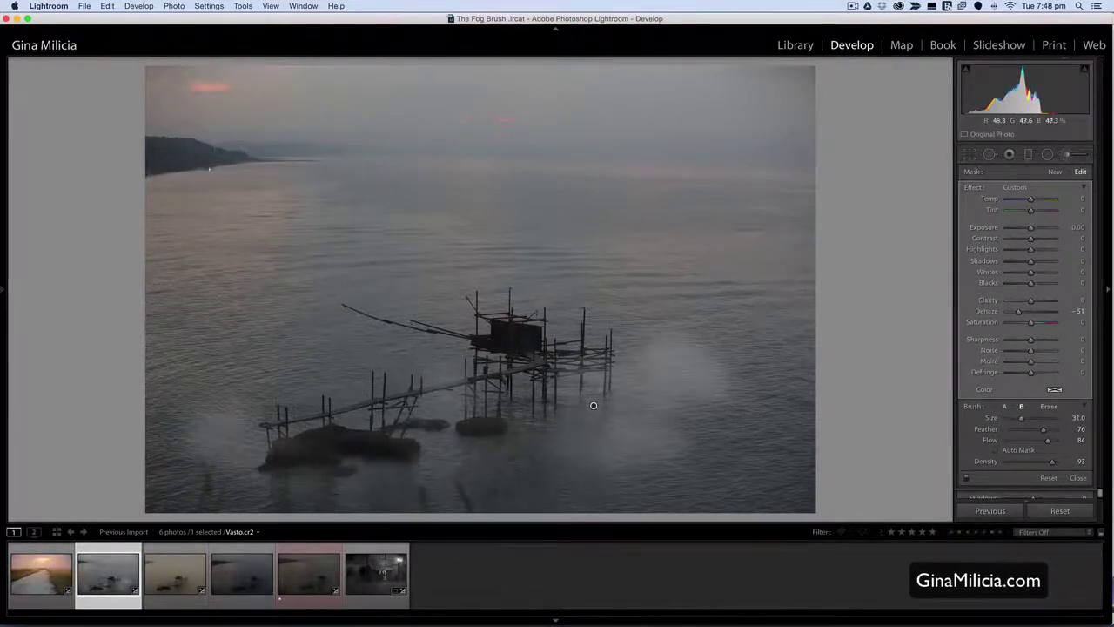
pyautogui.moveTo(209, 168)
pyautogui.mouseDown()
pyautogui.moveTo(322, 188)
pyautogui.moveTo(409, 183)
pyautogui.mouseUp()
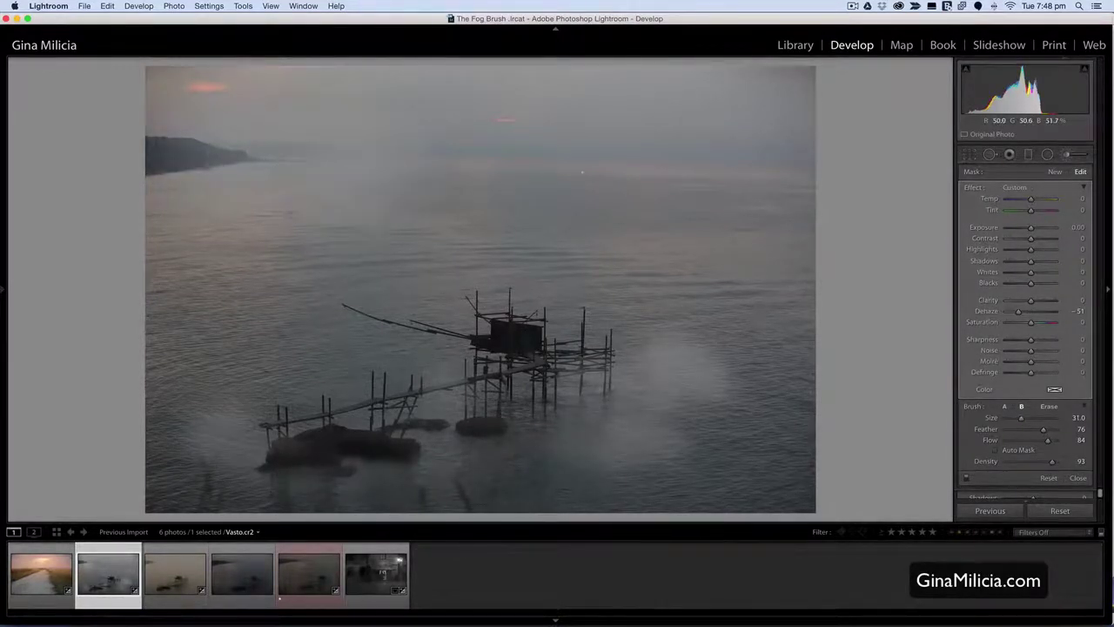
pyautogui.moveTo(582, 171); pyautogui.dragTo(794, 171)
pyautogui.moveTo(823, 119)
pyautogui.mouseDown()
pyautogui.moveTo(688, 102)
pyautogui.moveTo(474, 109)
pyautogui.moveTo(371, 97)
pyautogui.mouseUp()
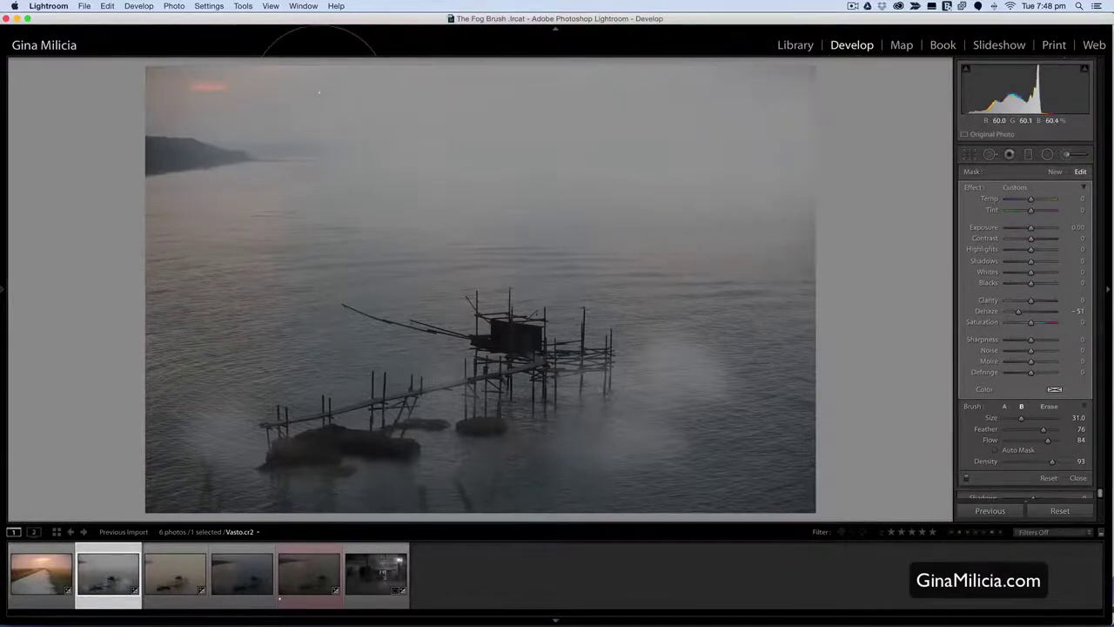
pyautogui.moveTo(515, 206)
pyautogui.mouseDown()
pyautogui.moveTo(627, 253)
pyautogui.moveTo(766, 287)
pyautogui.moveTo(609, 340)
pyautogui.moveTo(655, 394)
pyautogui.moveTo(783, 422)
pyautogui.moveTo(794, 326)
pyautogui.mouseUp()
pyautogui.moveTo(505, 379)
pyautogui.mouseDown()
pyautogui.moveTo(436, 348)
pyautogui.moveTo(261, 313)
pyautogui.moveTo(532, 302)
pyautogui.mouseUp()
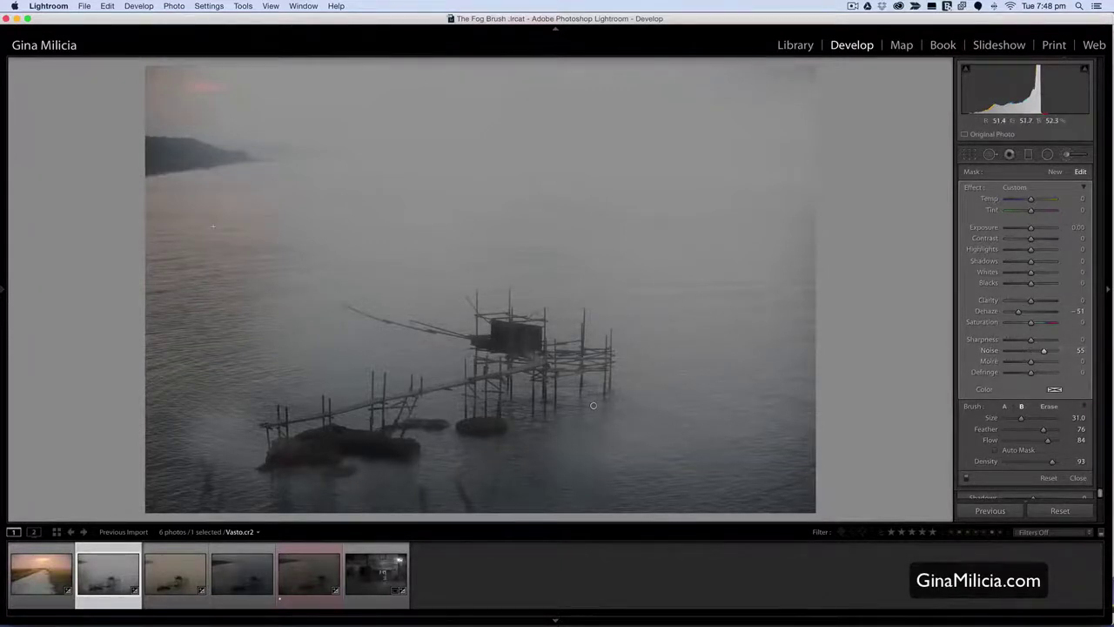
# Extend the brushed fog over the water and headland at the photo's left edge, and set the brush adjustment's Temp to 60
pyautogui.moveTo(242, 282); pyautogui.dragTo(178, 174)
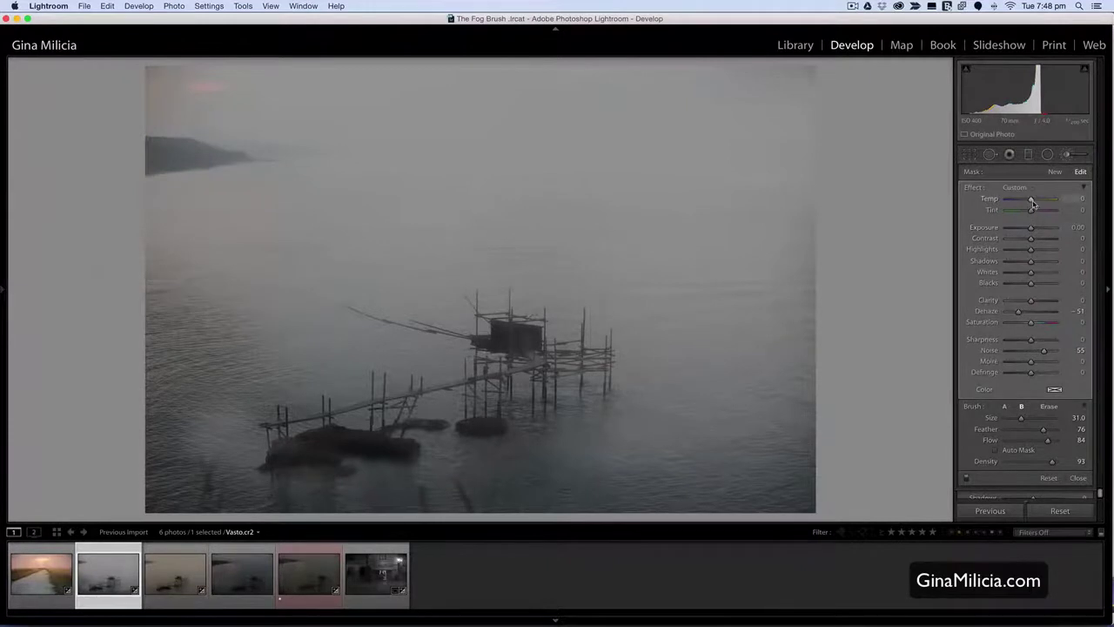
pyautogui.moveTo(1036, 201); pyautogui.dragTo(1045, 201)
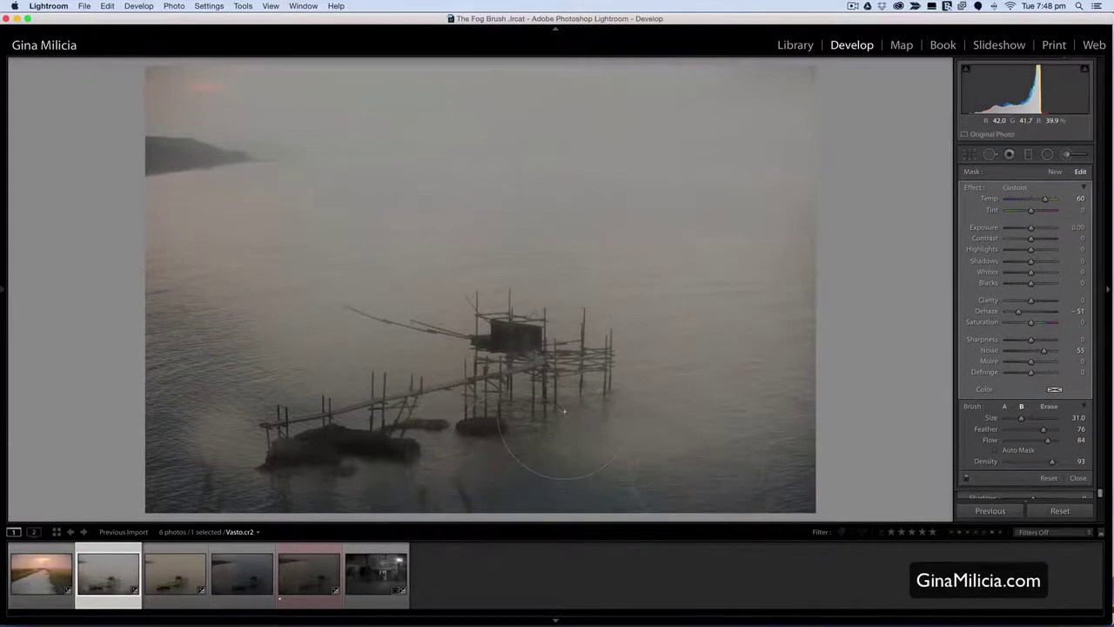
# Erase some of the brushed fog from the water beneath and beside the fishing platform, using a size 17 eraser
pyautogui.press('alt')
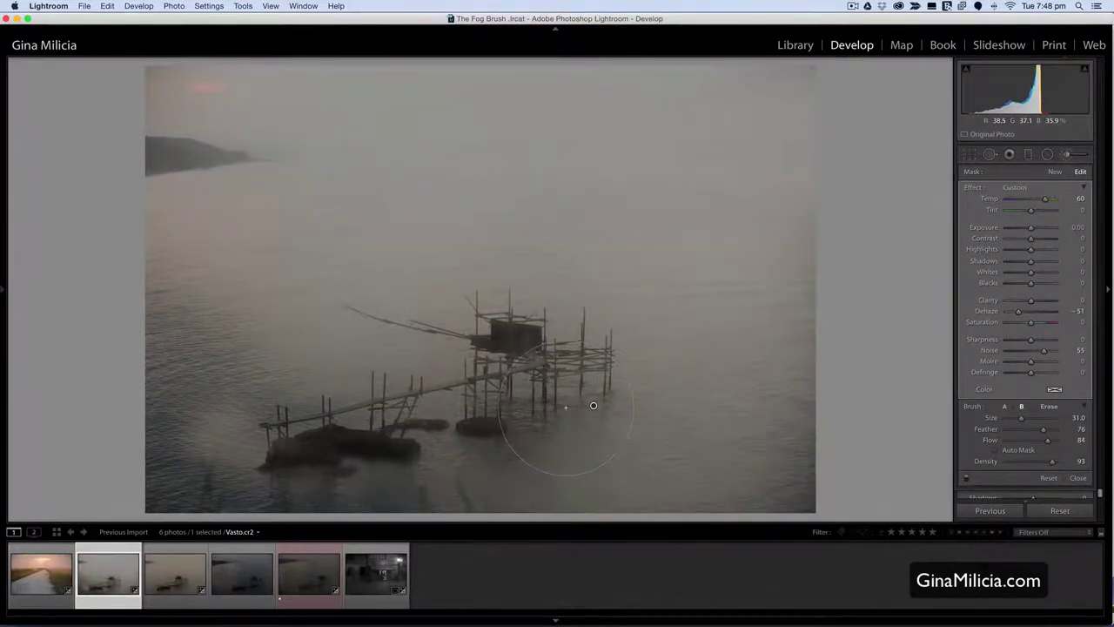
pyautogui.press('alt')
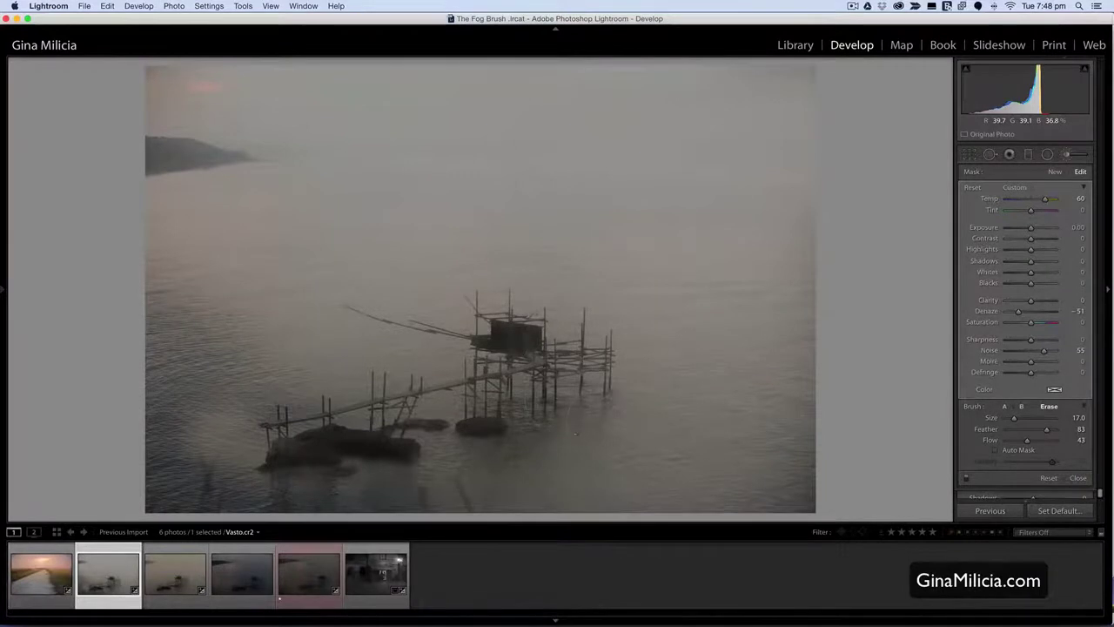
pyautogui.moveTo(576, 434); pyautogui.dragTo(608, 447)
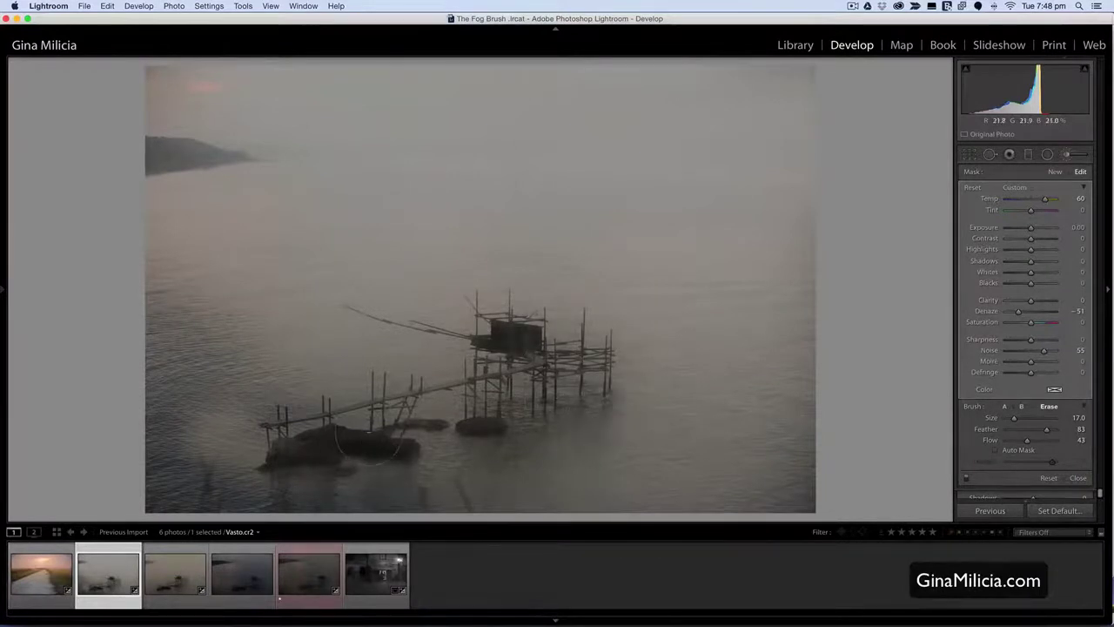
pyautogui.moveTo(574, 402); pyautogui.dragTo(649, 440)
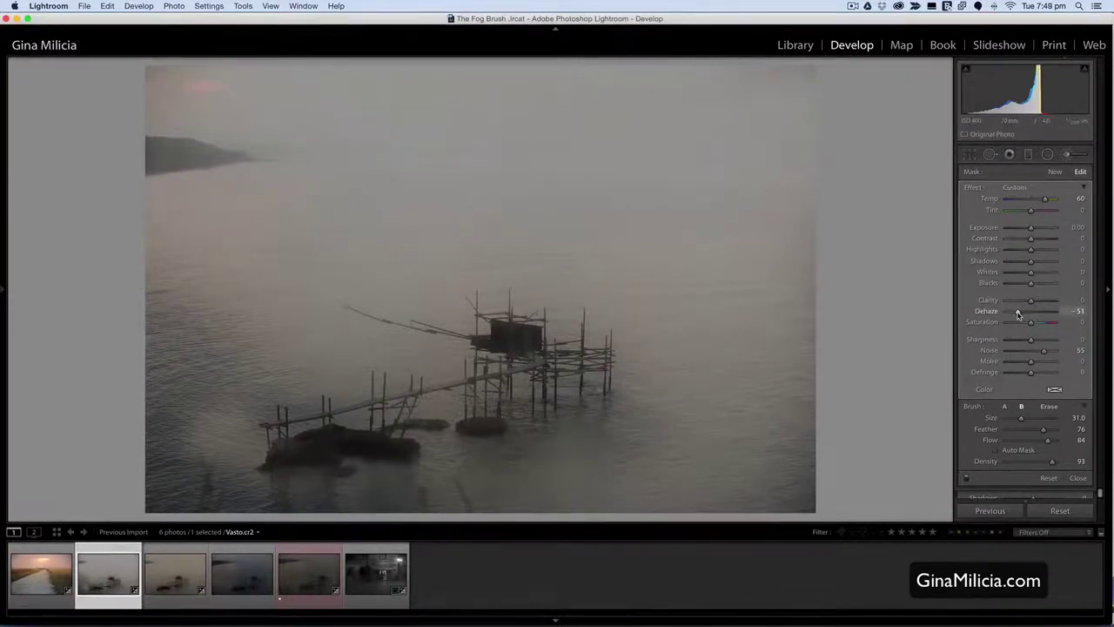
# Set the fog adjustment's Dehaze to −66, Noise to 66 and Temp to 72, and check its mask overlay
pyautogui.moveTo(1043, 350); pyautogui.dragTo(1049, 353)
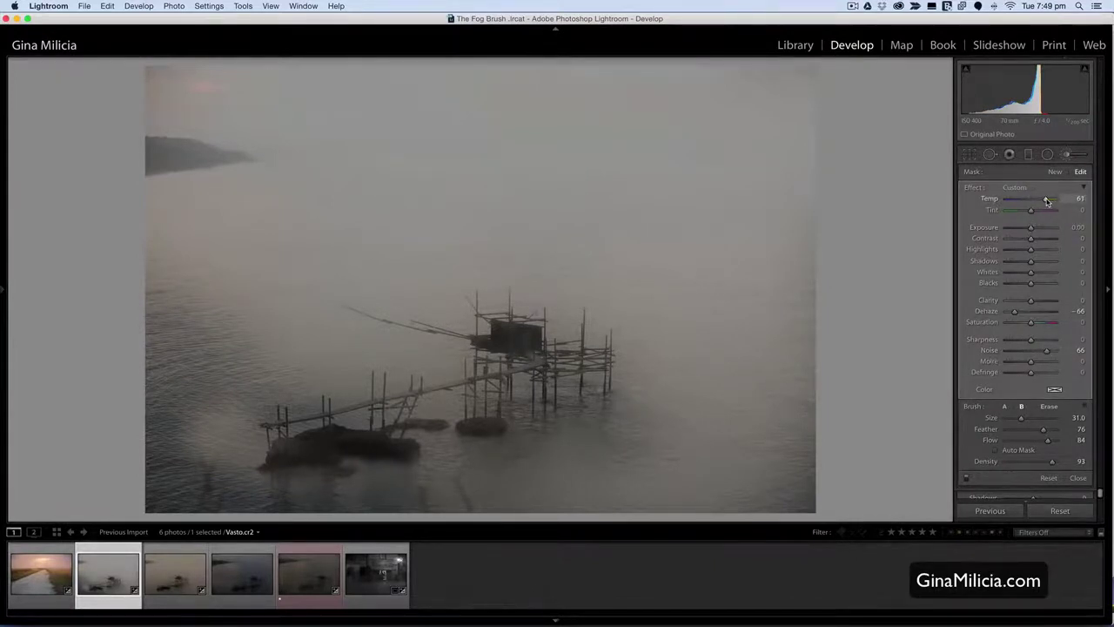
pyautogui.moveTo(1047, 201); pyautogui.dragTo(1052, 201)
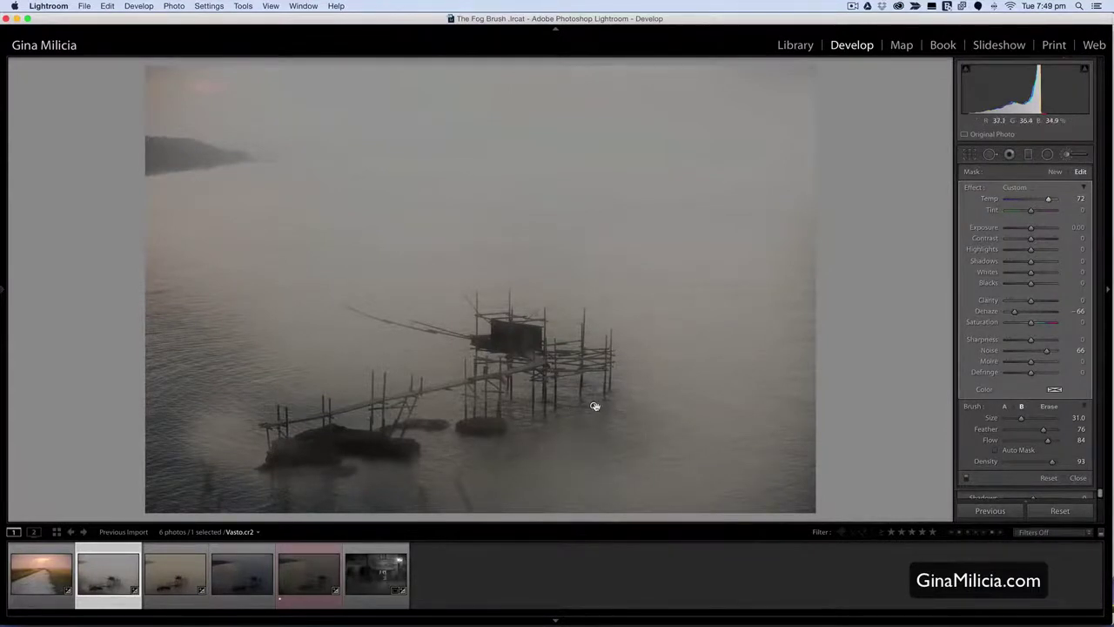
pyautogui.moveTo(592, 406)
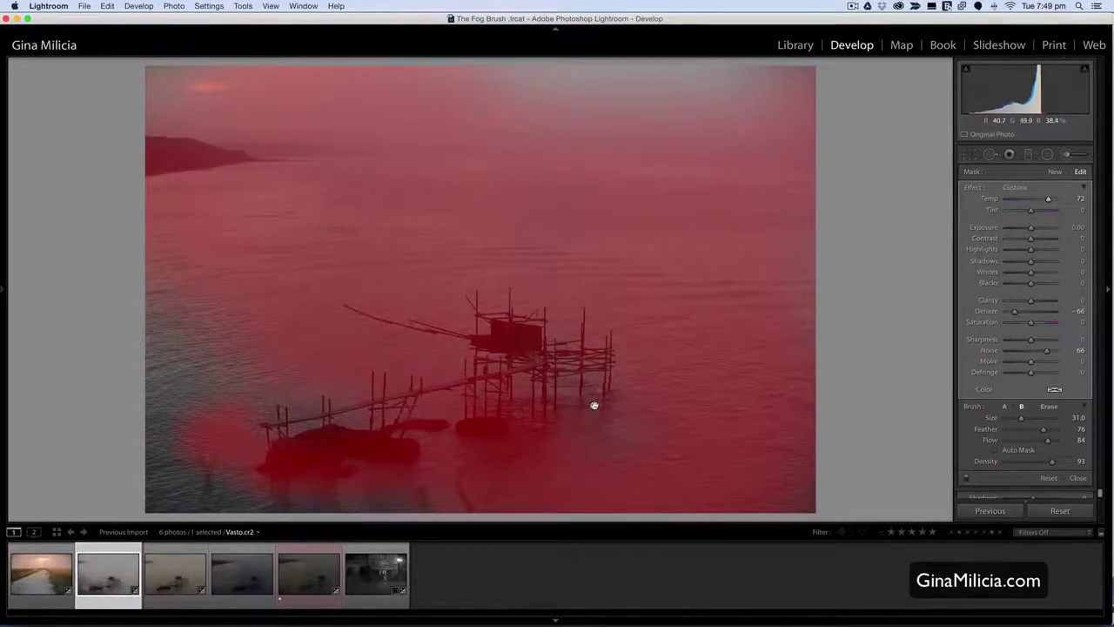
pyautogui.press('alt')
pyautogui.press('o')
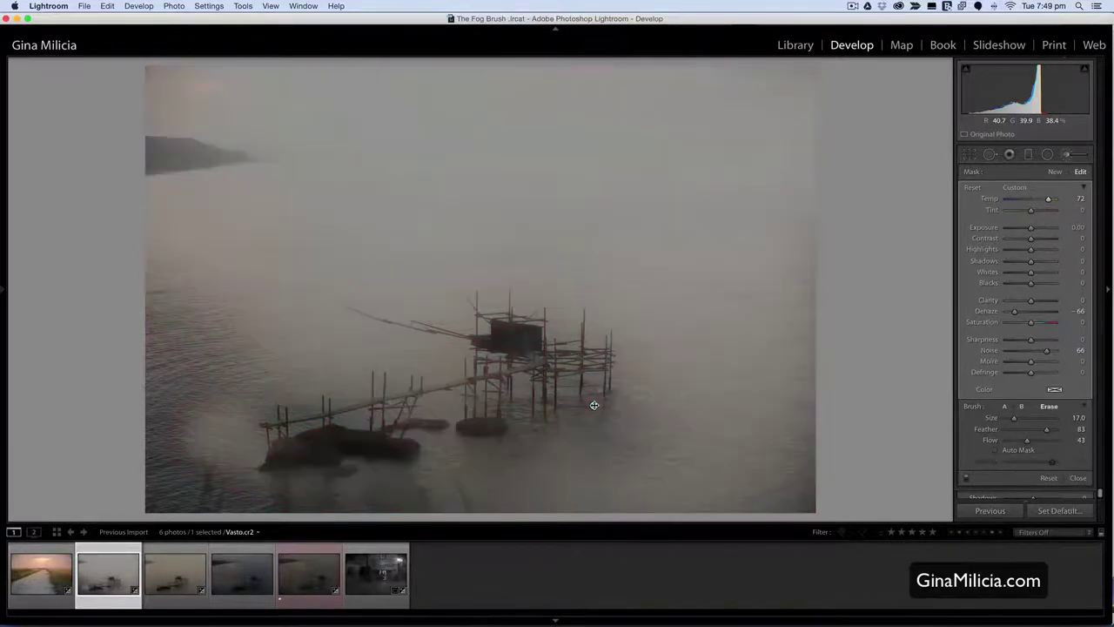
# Scale the whole fog adjustment up and back down to Temp 52, Dehaze −48 and Noise 48, and open the brush effect presets
pyautogui.moveTo(593, 405); pyautogui.dragTo(666, 402)
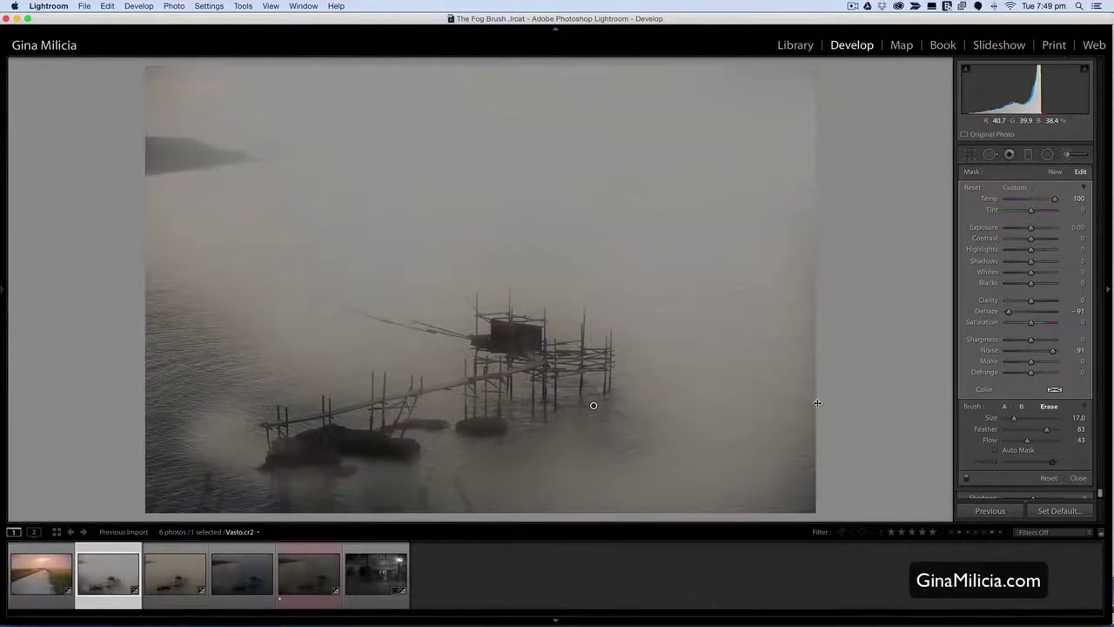
pyautogui.moveTo(720, 400); pyautogui.dragTo(561, 405)
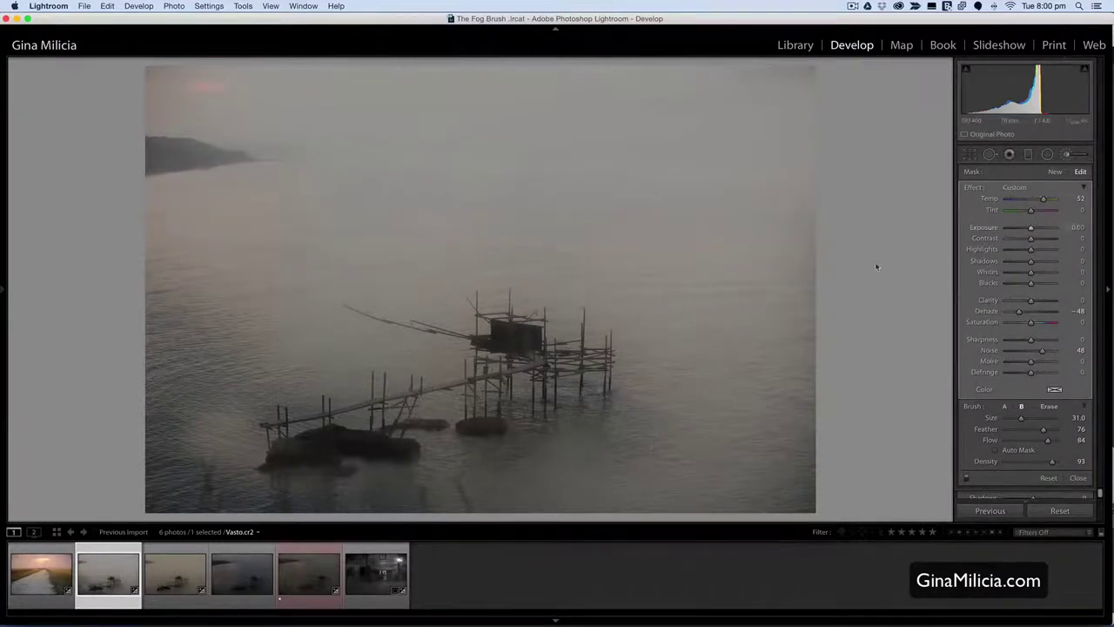
pyautogui.click(1013, 188)
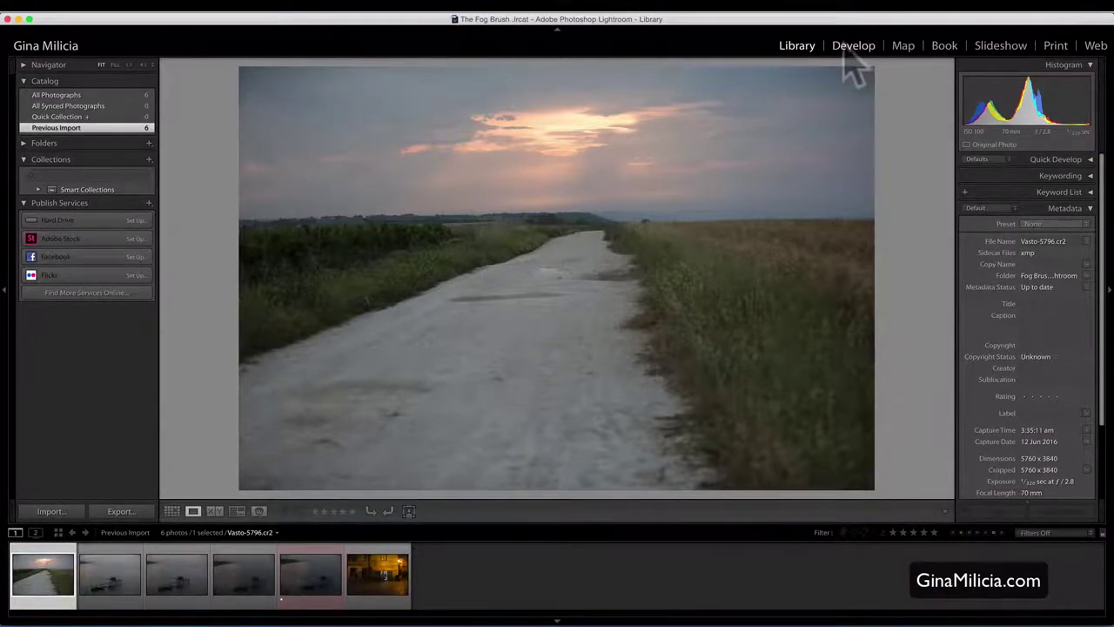
# Open the road photo Vasto-5796.cr2 for developing and load the Fog_Morning_Mist preset into the Adjustment Brush
pyautogui.click(845, 48)
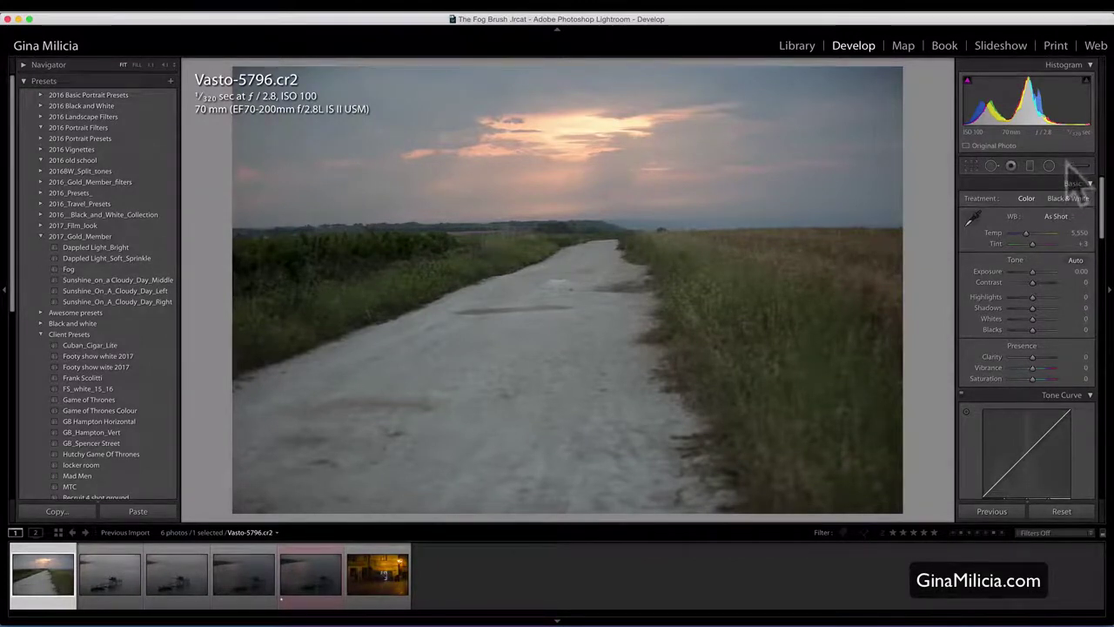
pyautogui.press('k')
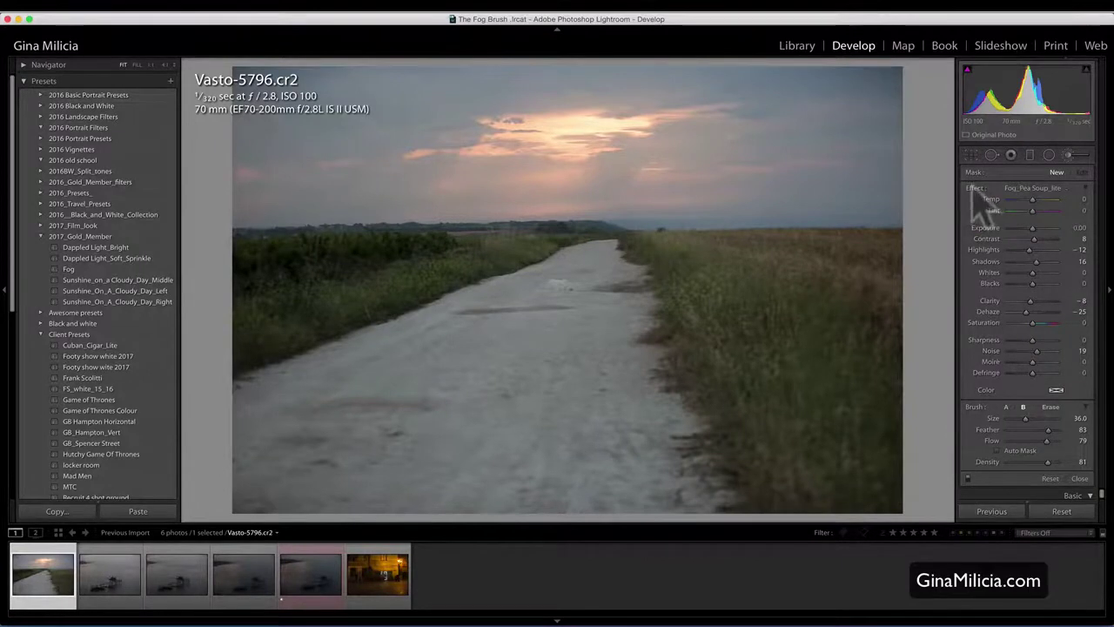
pyautogui.click(1031, 190)
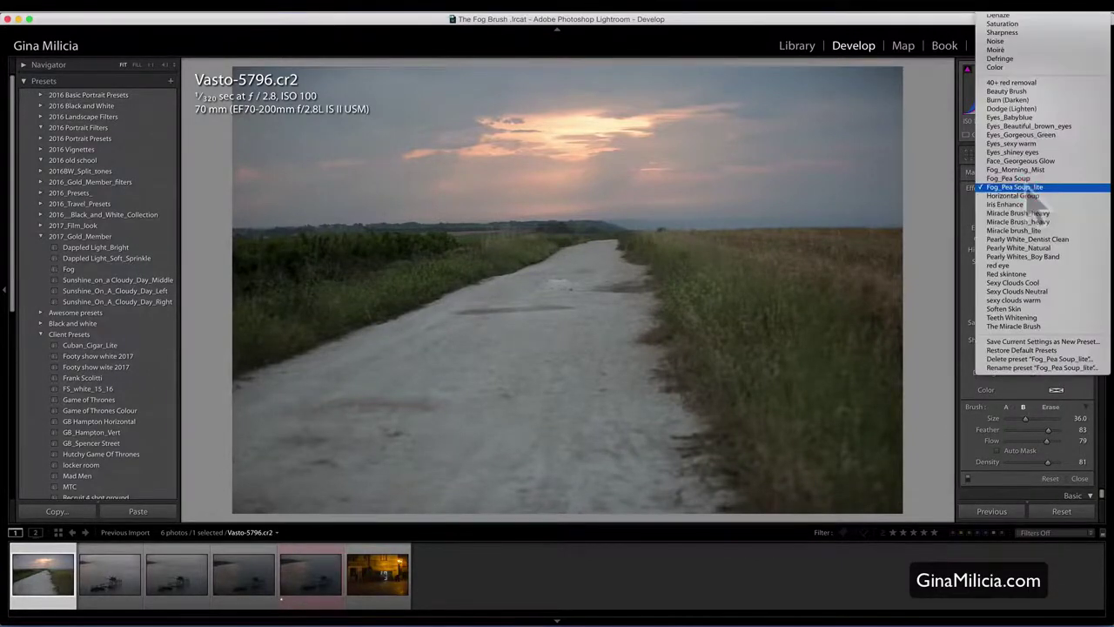
pyautogui.scroll(4, 1040, 206)
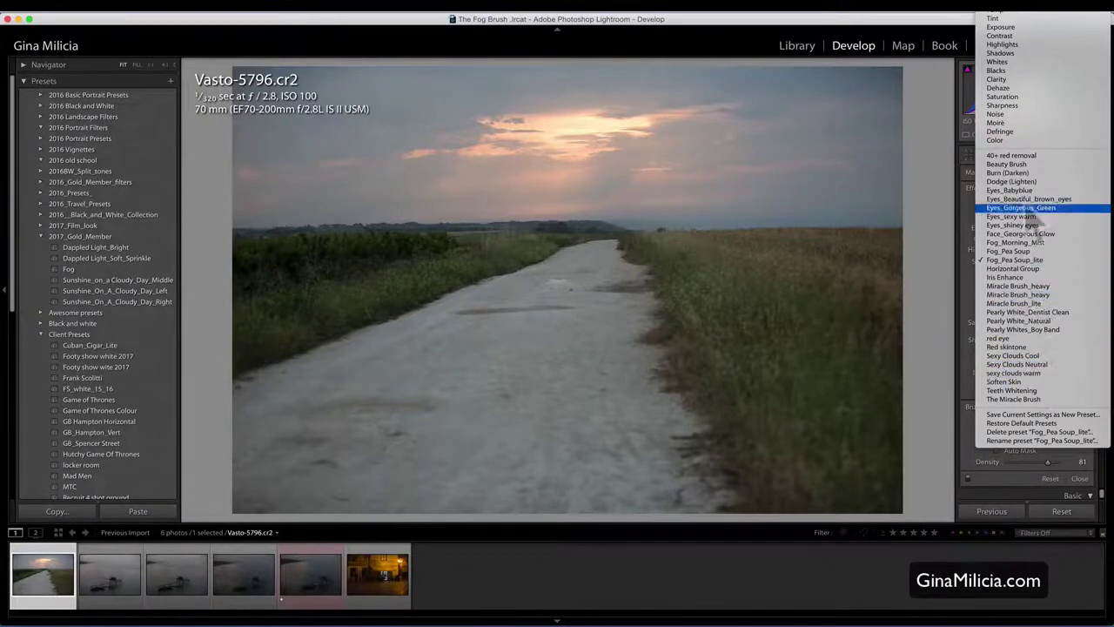
pyautogui.click(962, 223)
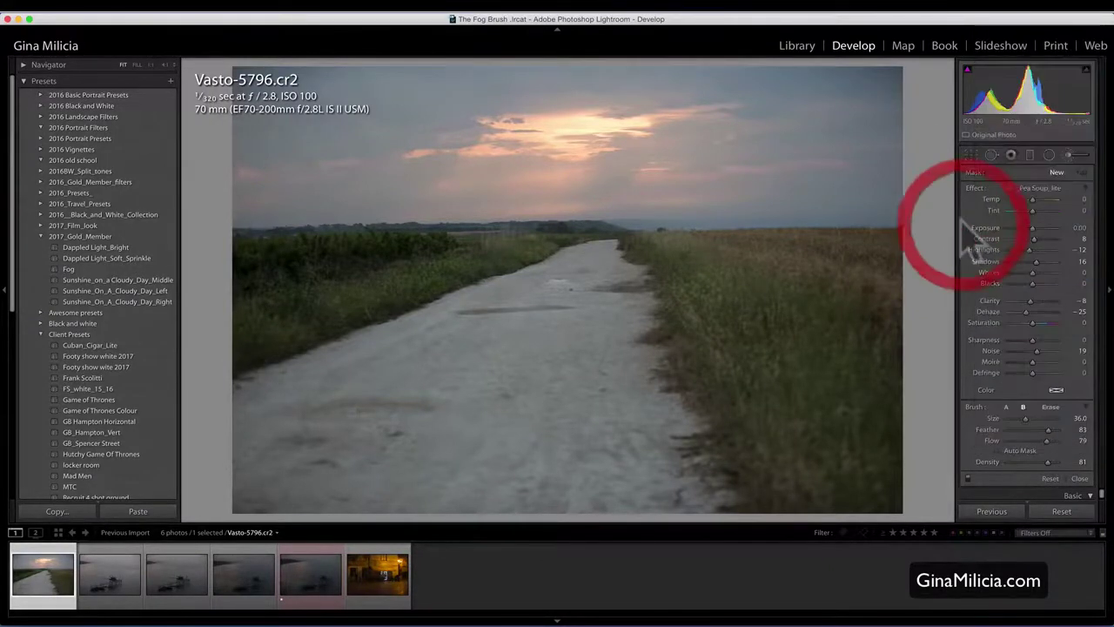
pyautogui.click(1025, 188)
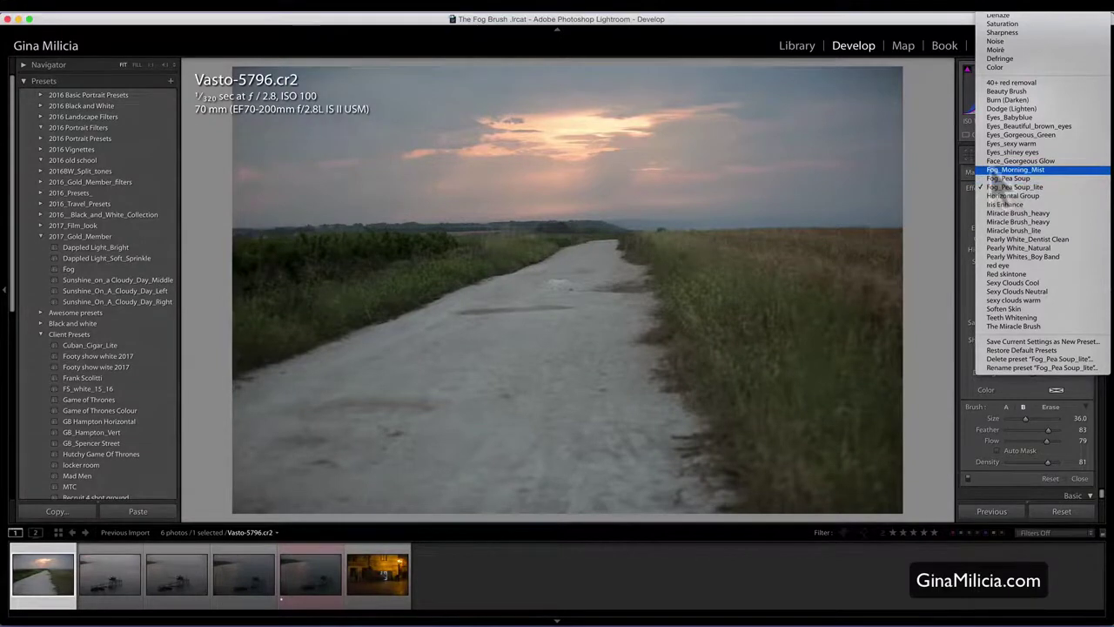
pyautogui.click(995, 170)
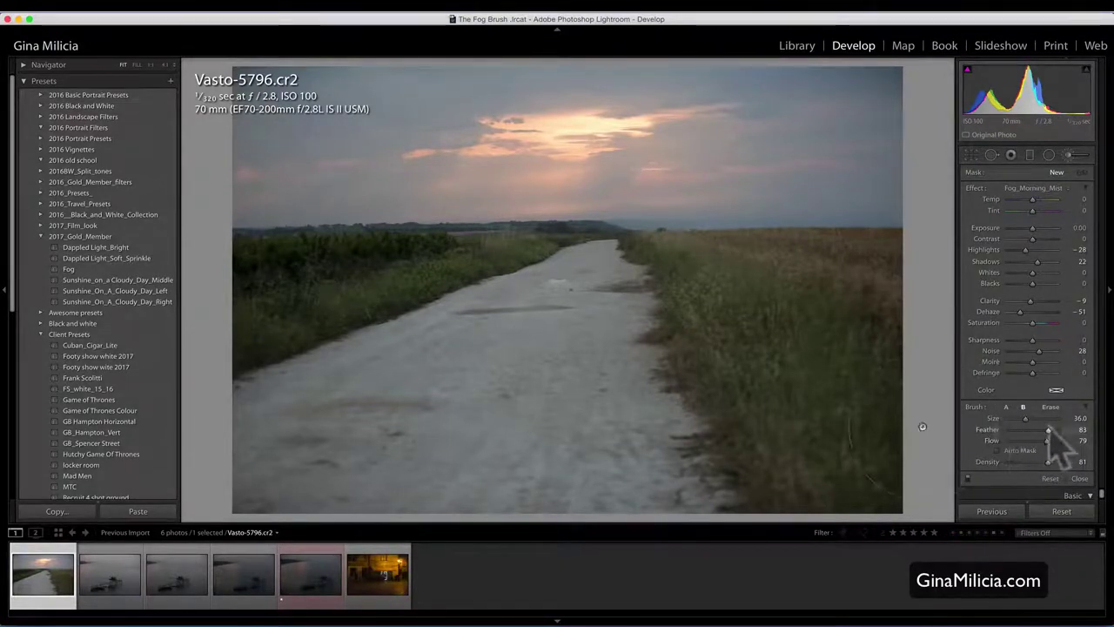
# Set the mist brush's Size to 43.7, Feather to 67, Flow to 42 and Density to 44
pyautogui.click(1046, 430)
pyautogui.moveTo(1046, 430)
pyautogui.mouseDown()
pyautogui.moveTo(1040, 439)
pyautogui.moveTo(1031, 420)
pyautogui.mouseUp()
pyautogui.click(1028, 419)
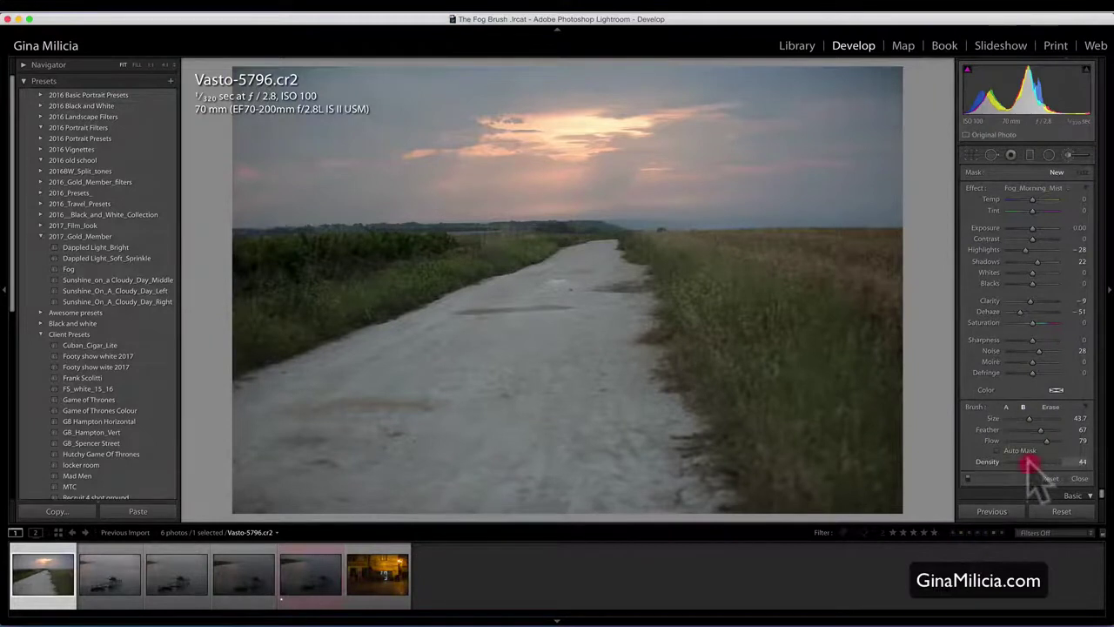
pyautogui.moveTo(1028, 464)
pyautogui.mouseDown()
pyautogui.moveTo(1044, 441)
pyautogui.moveTo(1029, 440)
pyautogui.moveTo(1029, 468)
pyautogui.mouseUp()
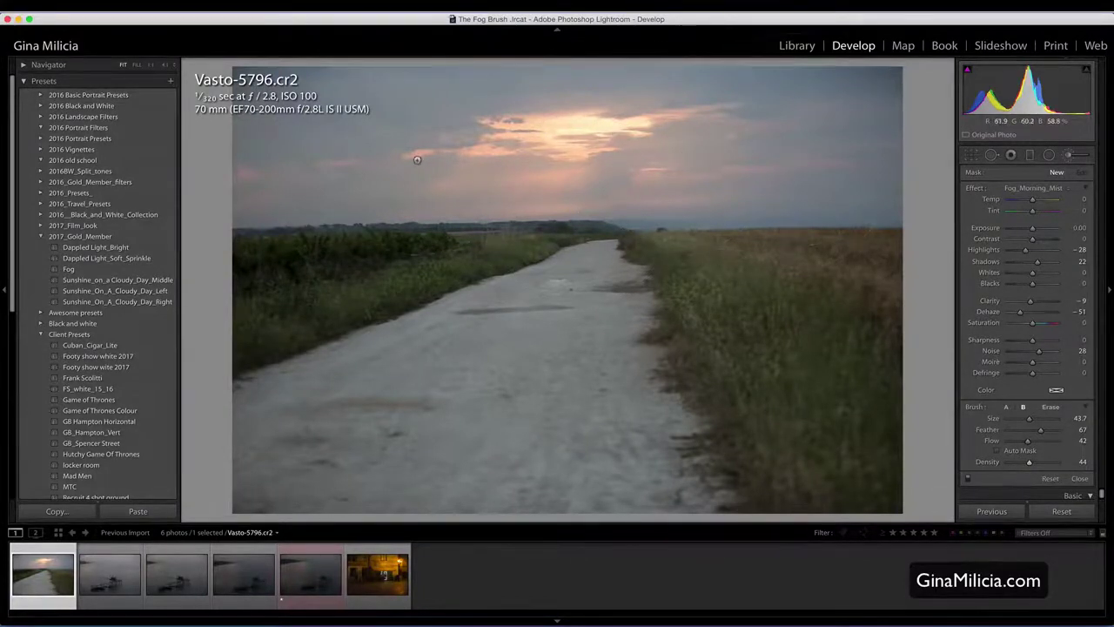
# Enlarge the brush to 53 and paint mist across the sky, the horizon and the fields beside the road
pyautogui.moveTo(557, 146); pyautogui.dragTo(416, 208)
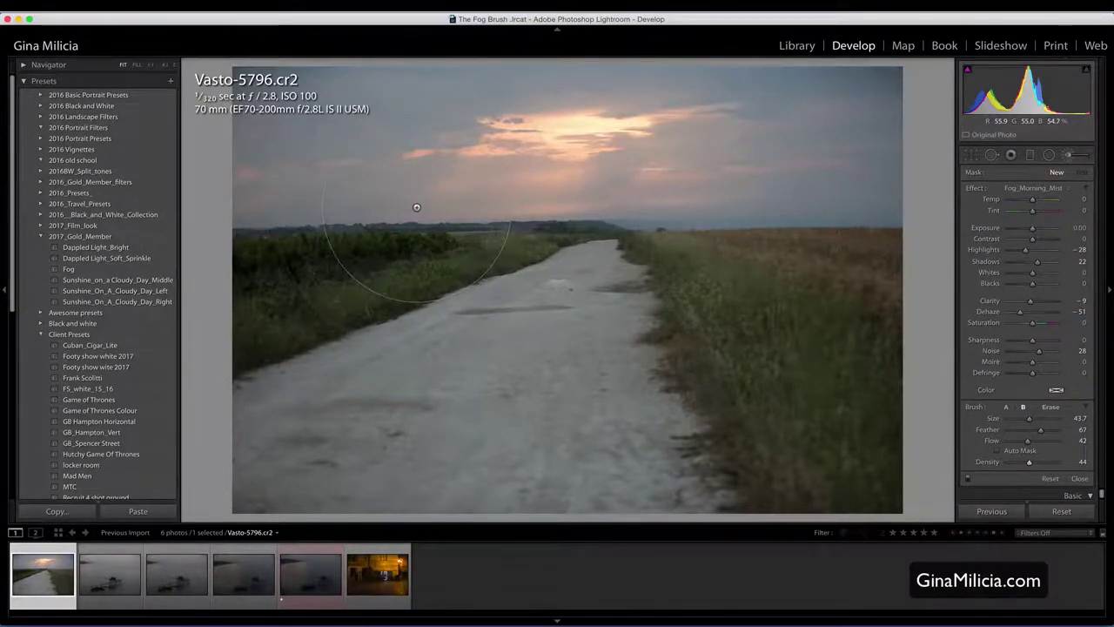
pyautogui.scroll(3, 316, 185)
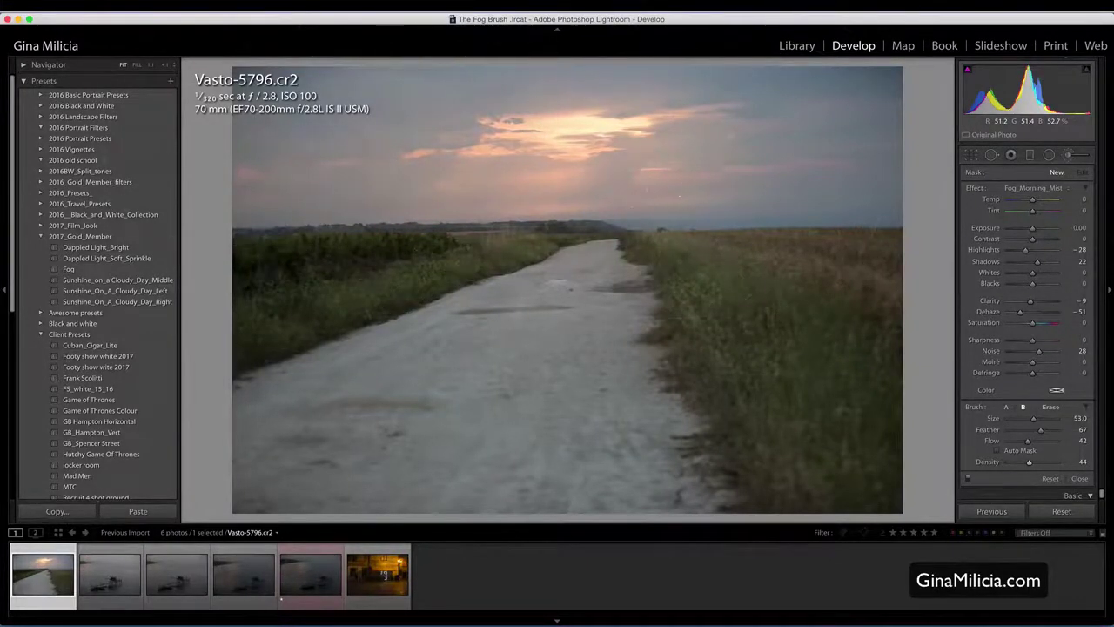
pyautogui.moveTo(679, 197)
pyautogui.mouseDown()
pyautogui.moveTo(798, 158)
pyautogui.moveTo(885, 173)
pyautogui.mouseUp()
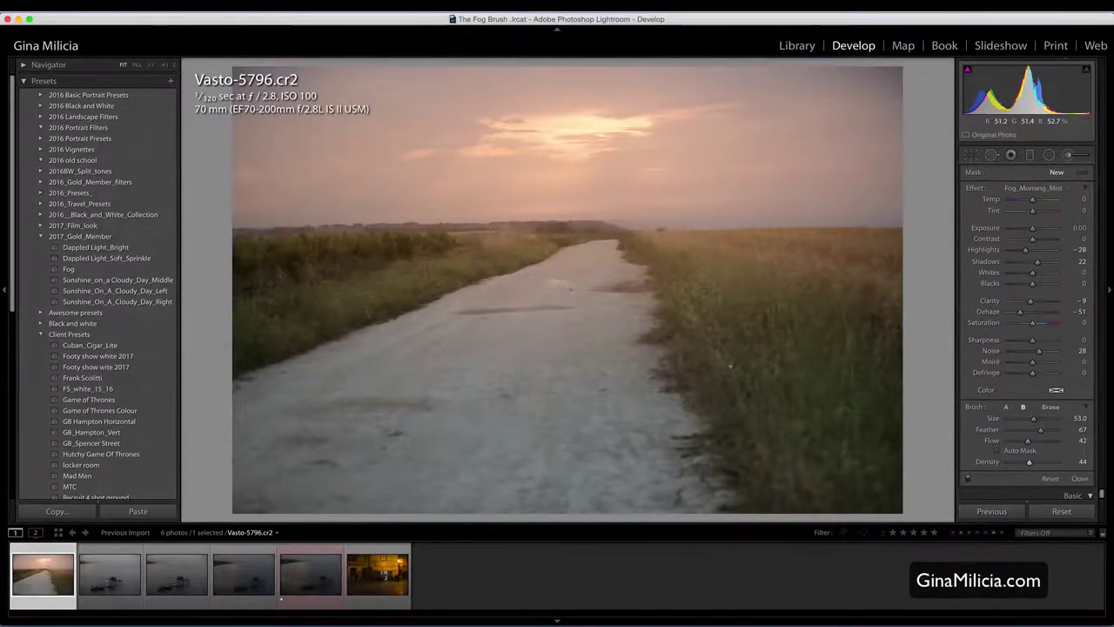
pyautogui.click(310, 183)
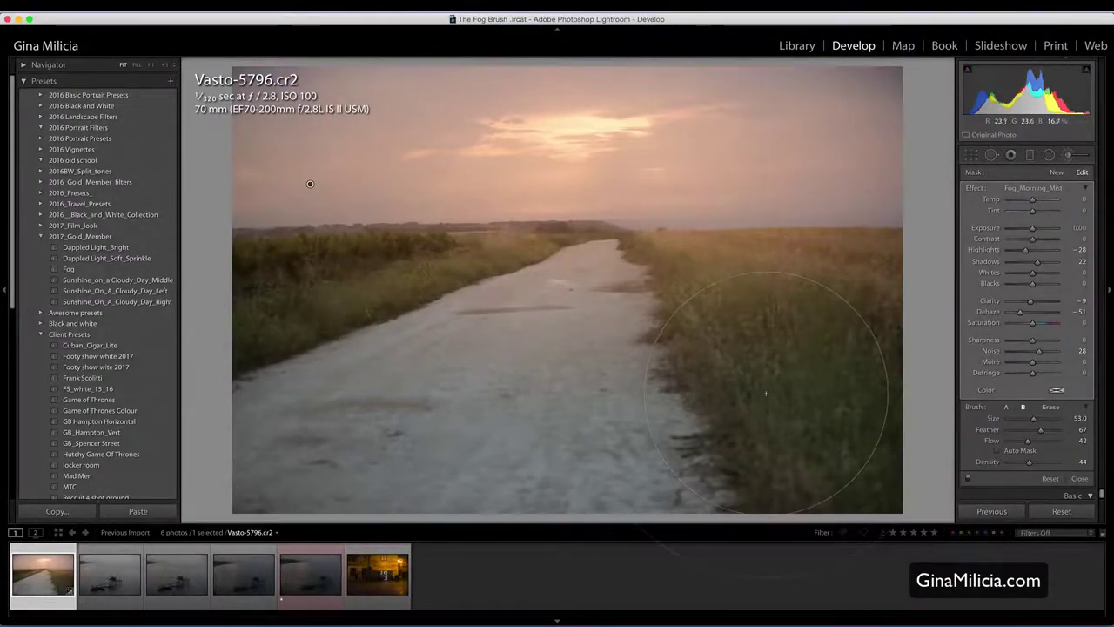
# Compare the road photo with brushed mist against its original several times
pyautogui.press('\\')
pyautogui.press('\\')
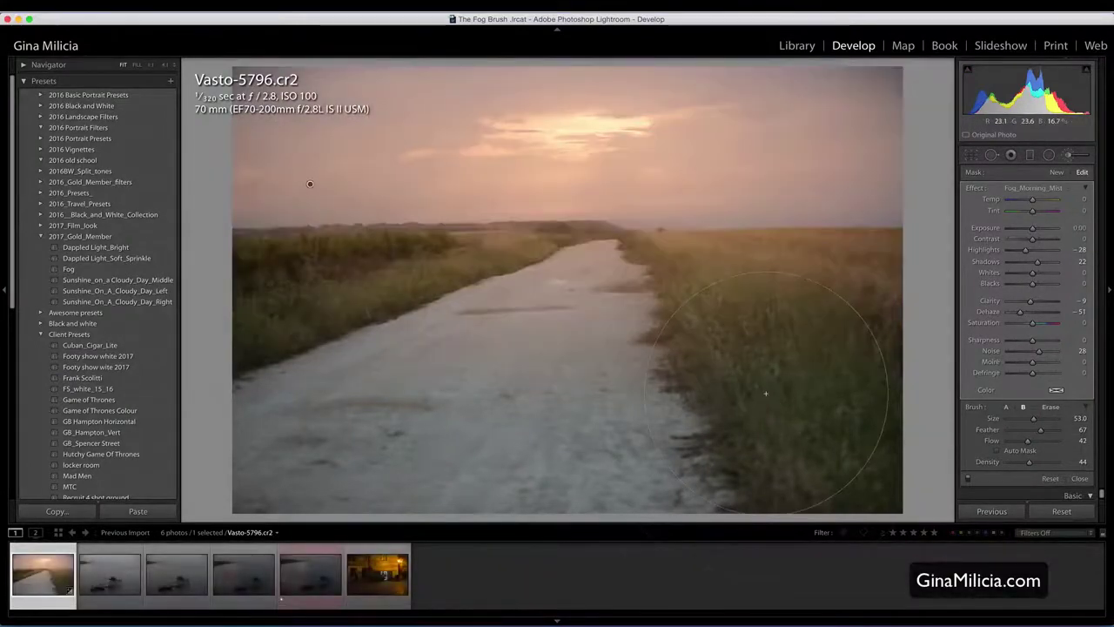
pyautogui.press('\\')
pyautogui.press('\\')
pyautogui.press('\\')
pyautogui.press('\\')
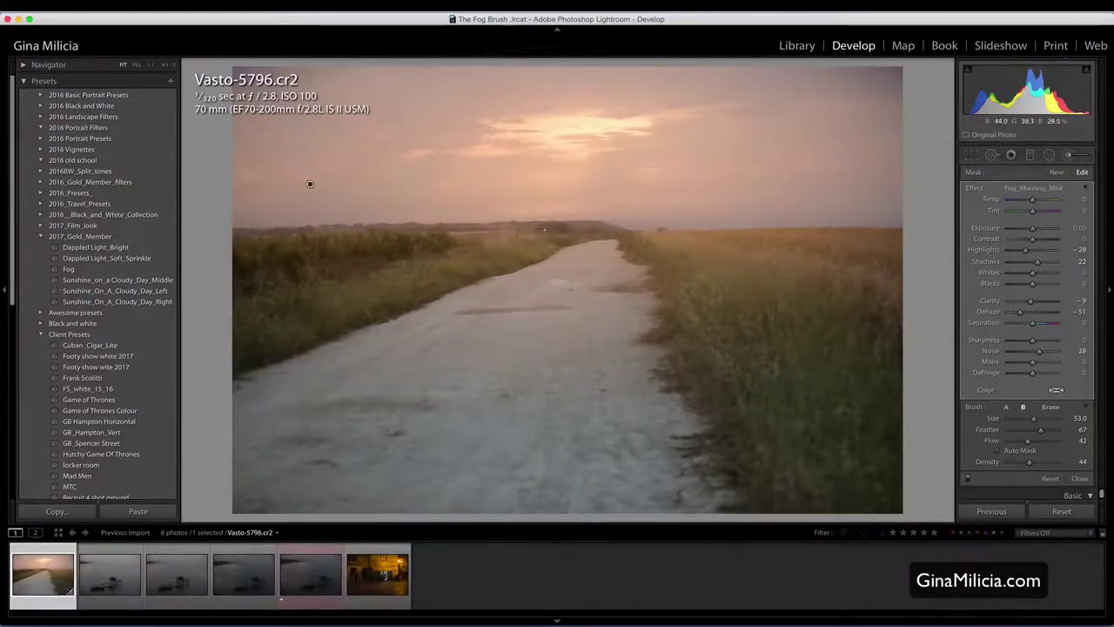
# Start a new mist brush mask with Size 20 and Density 28, and paint it over the grass along the horizon beside the road
pyautogui.click(1054, 171)
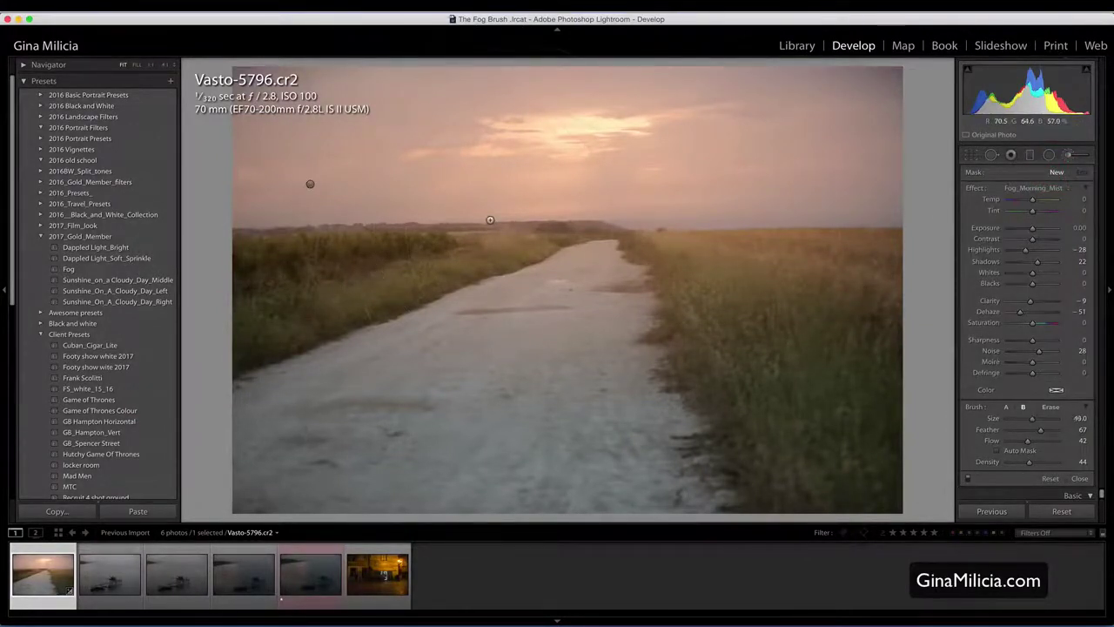
pyautogui.scroll(-2, 490, 220)
pyautogui.scroll(-5, 490, 220)
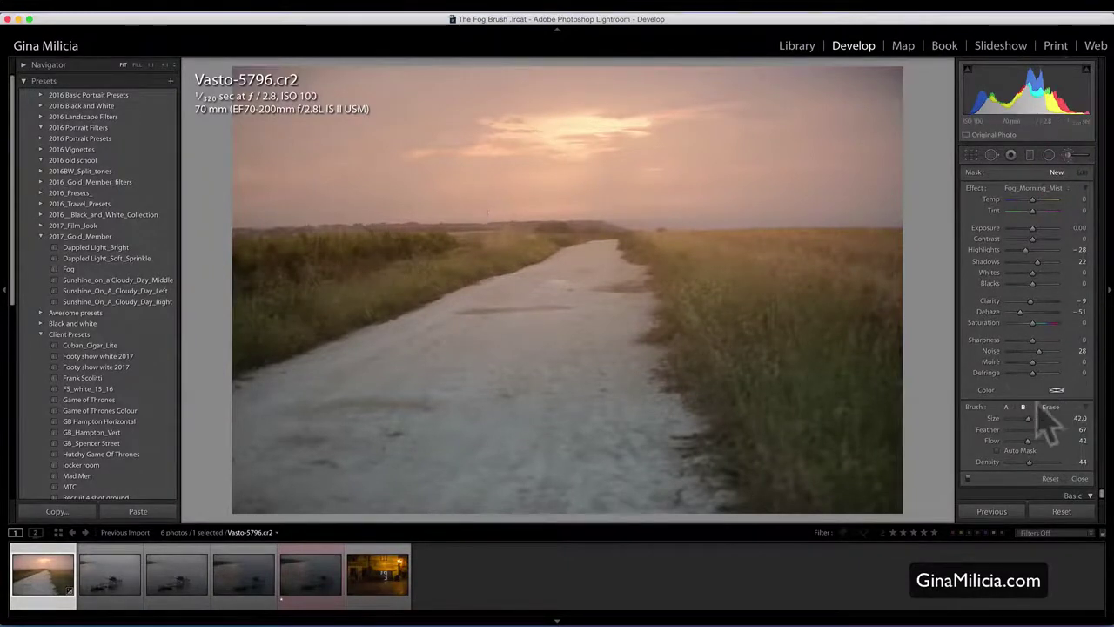
pyautogui.moveTo(1032, 462); pyautogui.dragTo(1021, 462)
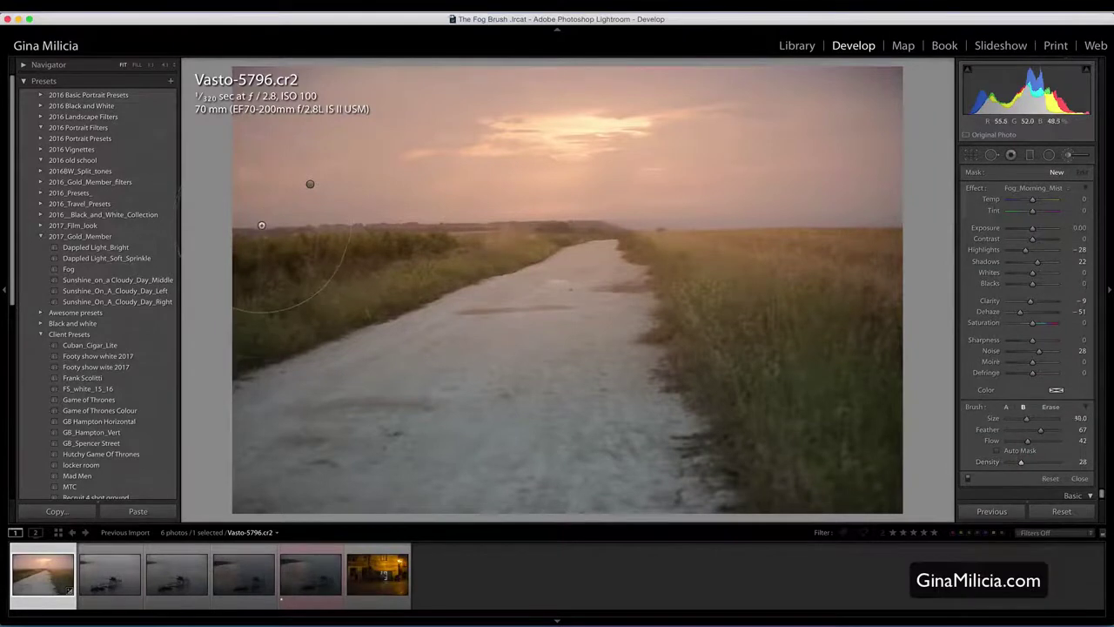
pyautogui.scroll(-10, 262, 223)
pyautogui.scroll(-1, 259, 236)
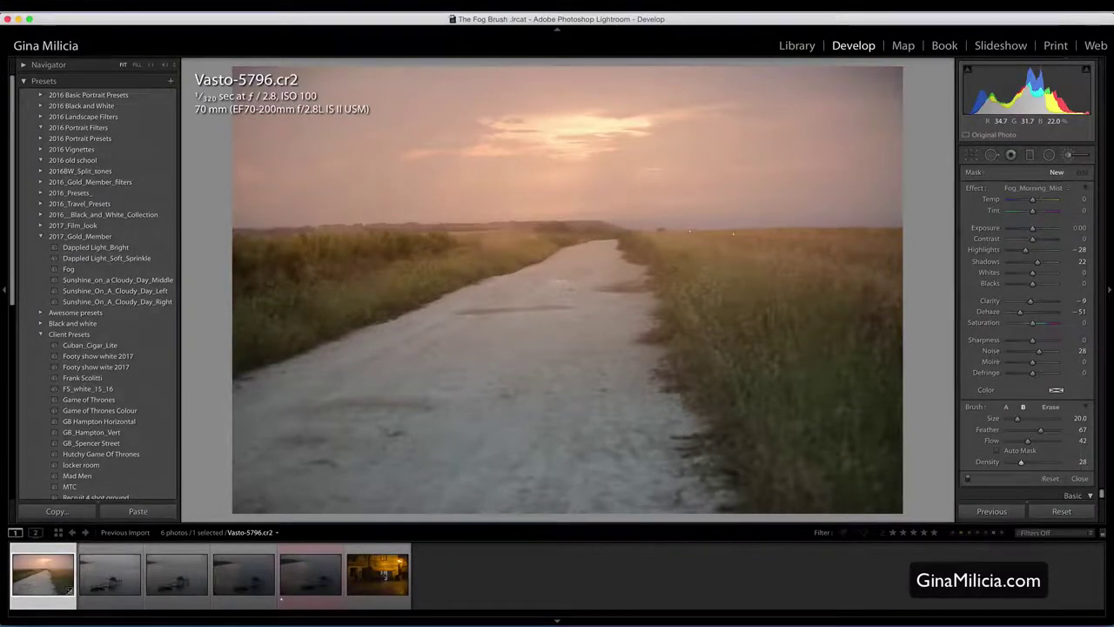
pyautogui.moveTo(258, 235); pyautogui.dragTo(839, 299)
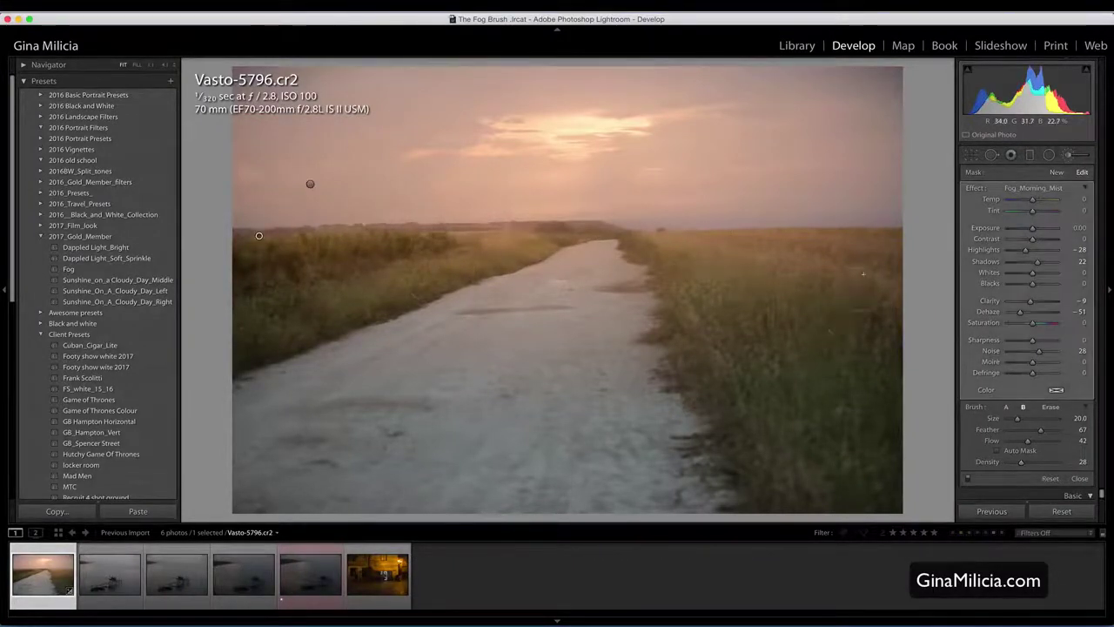
pyautogui.press('h')
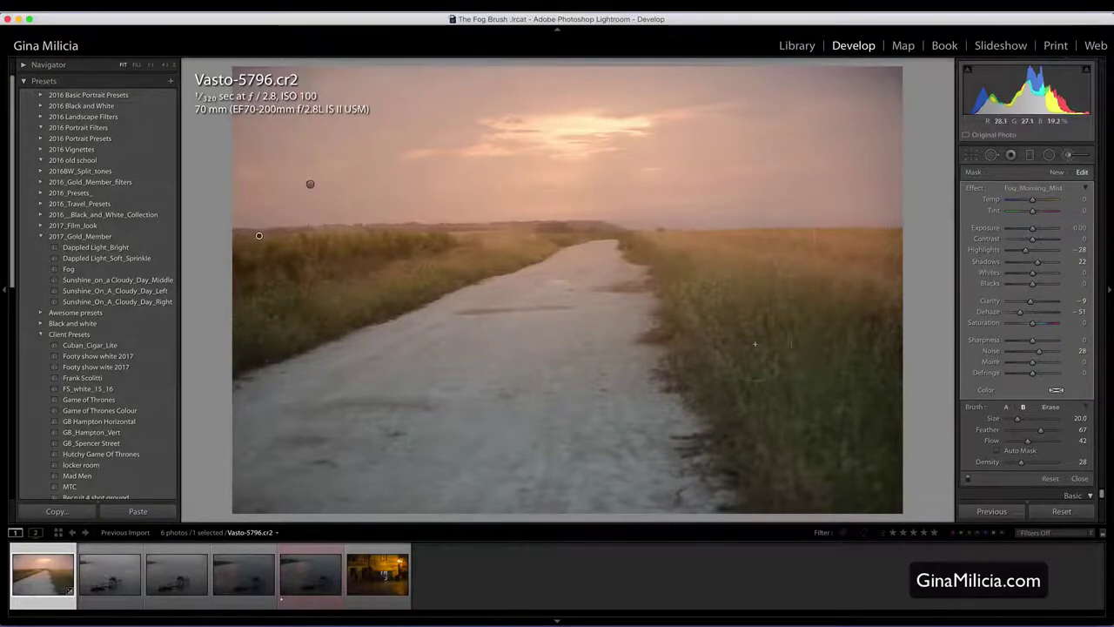
# Compare the road photo before and after, including the second layer of mist along the horizon
pyautogui.press('\\')
pyautogui.press('\\')
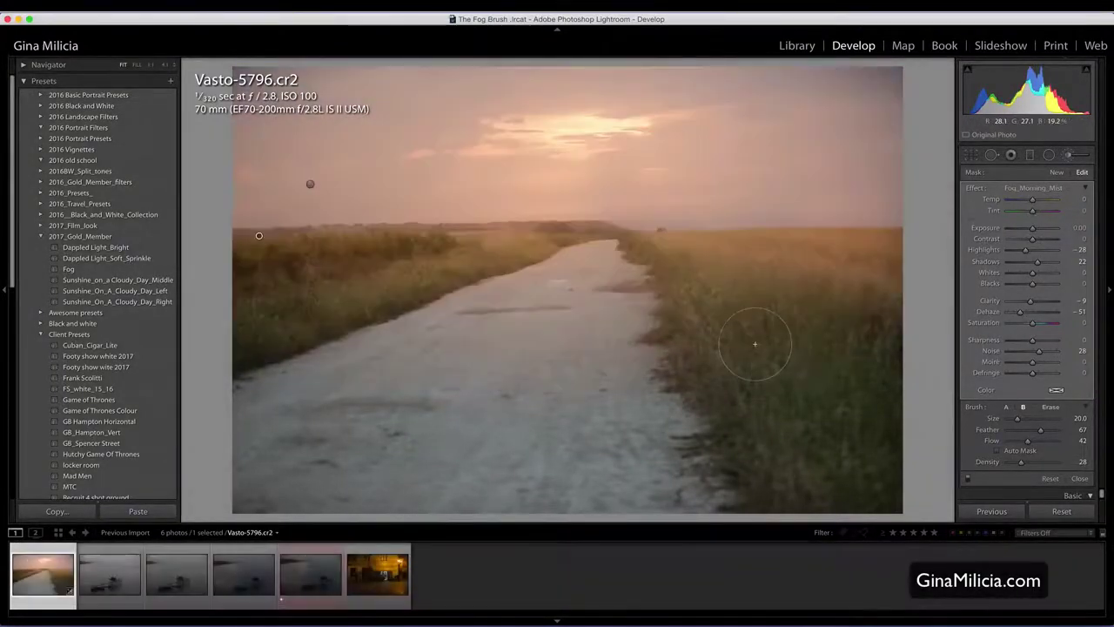
pyautogui.press('\\')
pyautogui.press('\\')
pyautogui.press('\\')
# Open the Vasto-5828.cr2 seascape and set up the Fog_Pea Soup brush with Size 36, Feather 73 and Density 41
pyautogui.click(306, 601)
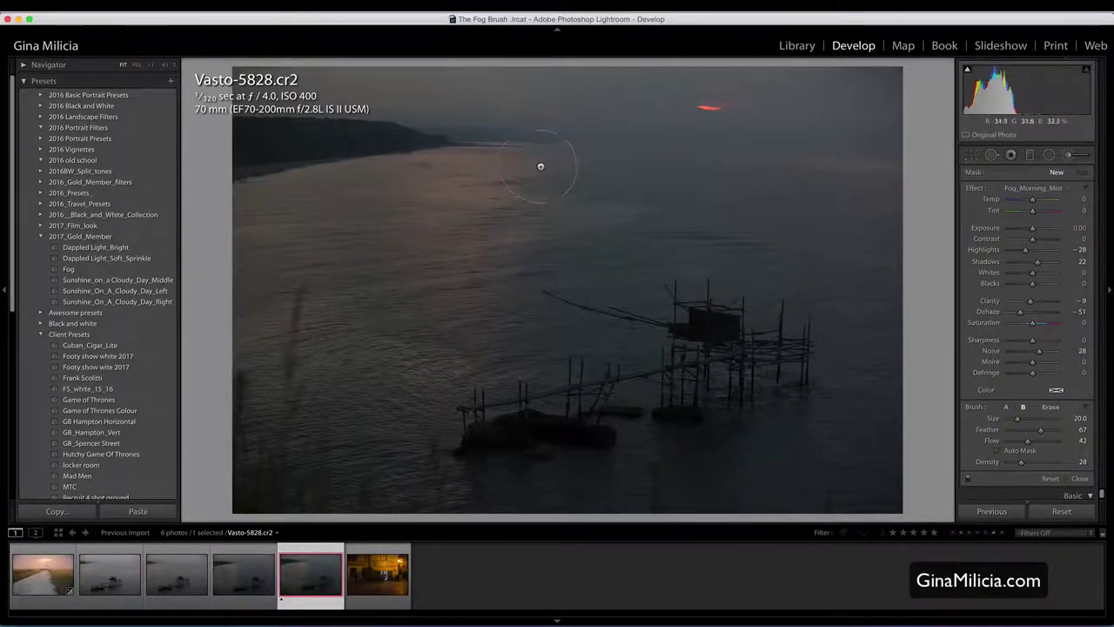
pyautogui.click(1051, 191)
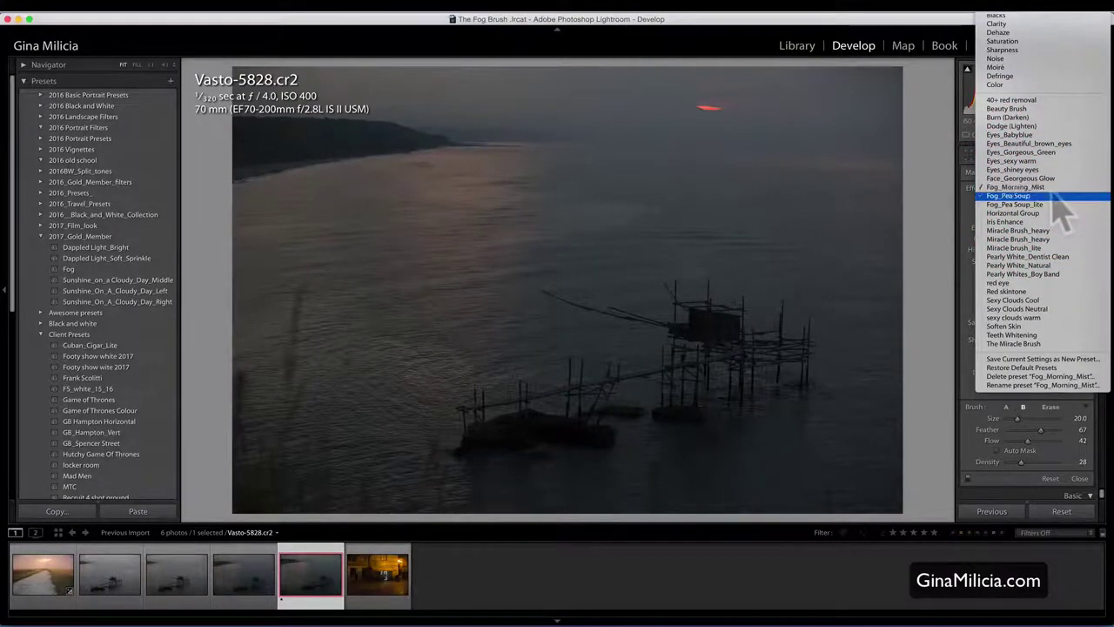
pyautogui.click(1054, 197)
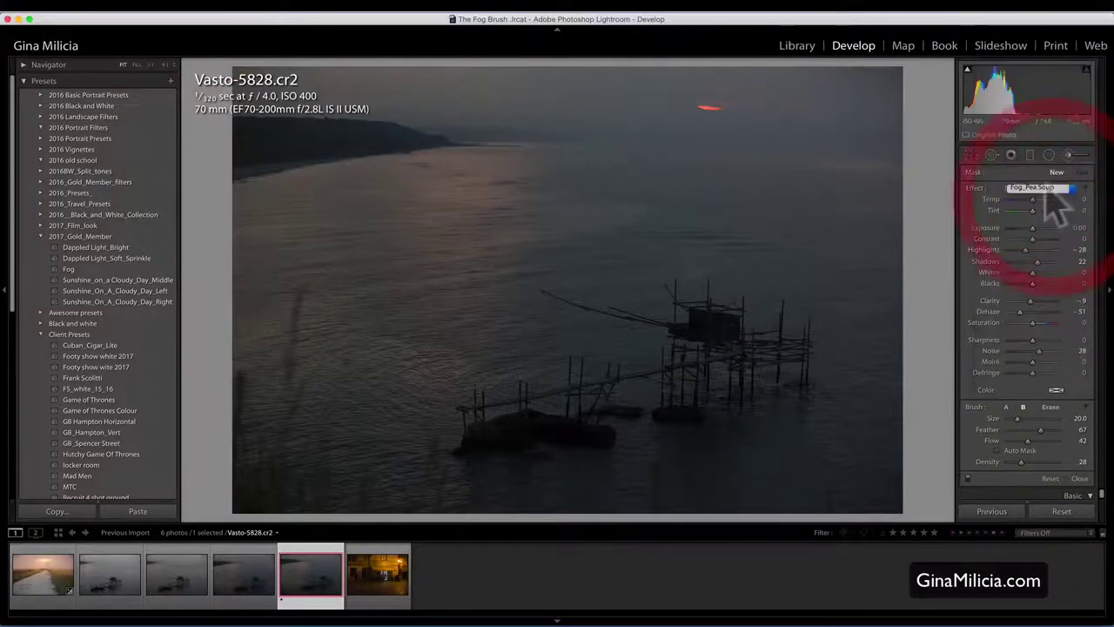
pyautogui.scroll(5, 553, 179)
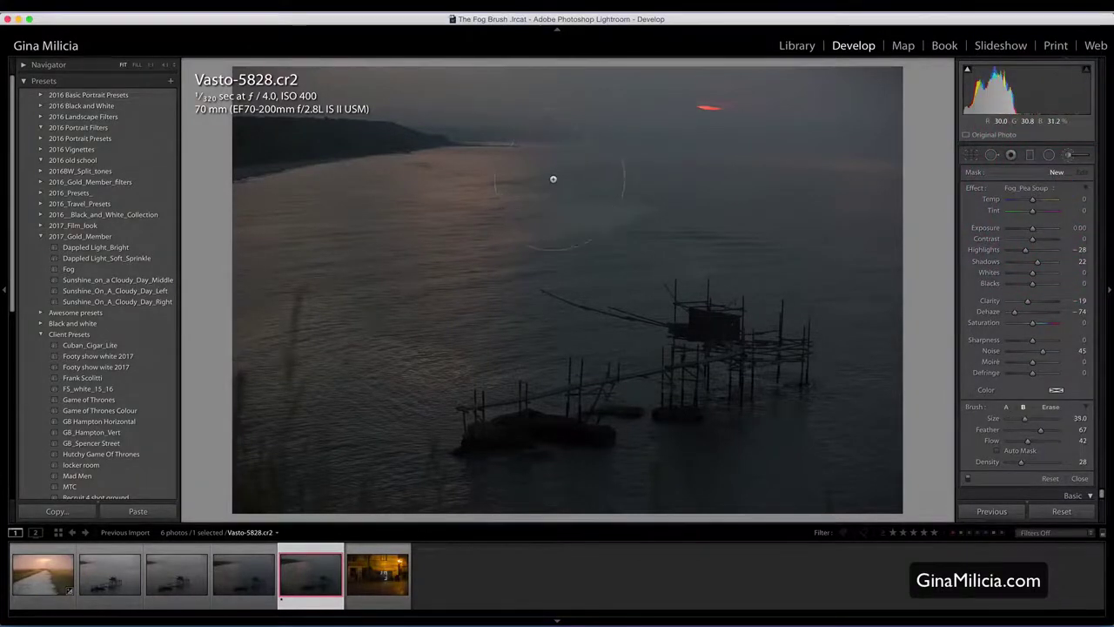
pyautogui.click(1024, 462)
pyautogui.moveTo(1024, 462)
pyautogui.mouseDown()
pyautogui.moveTo(1035, 464)
pyautogui.moveTo(1047, 432)
pyautogui.mouseUp()
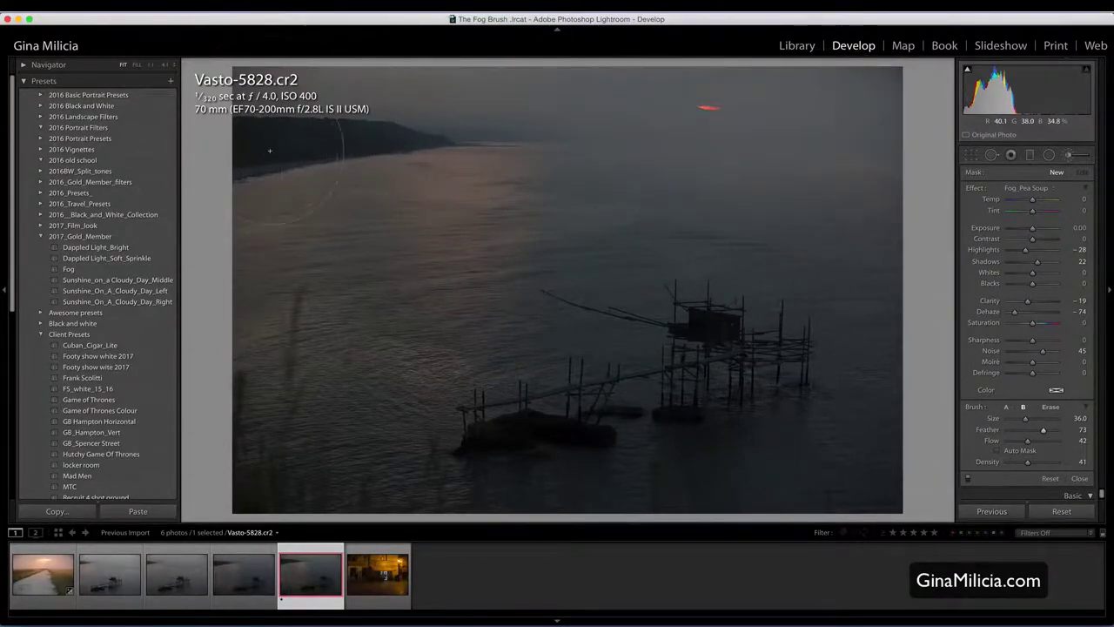
# Brush pea soup fog over the headland, sky and sea around the fishing platform, and hide the mask overlay
pyautogui.moveTo(273, 100); pyautogui.dragTo(296, 113)
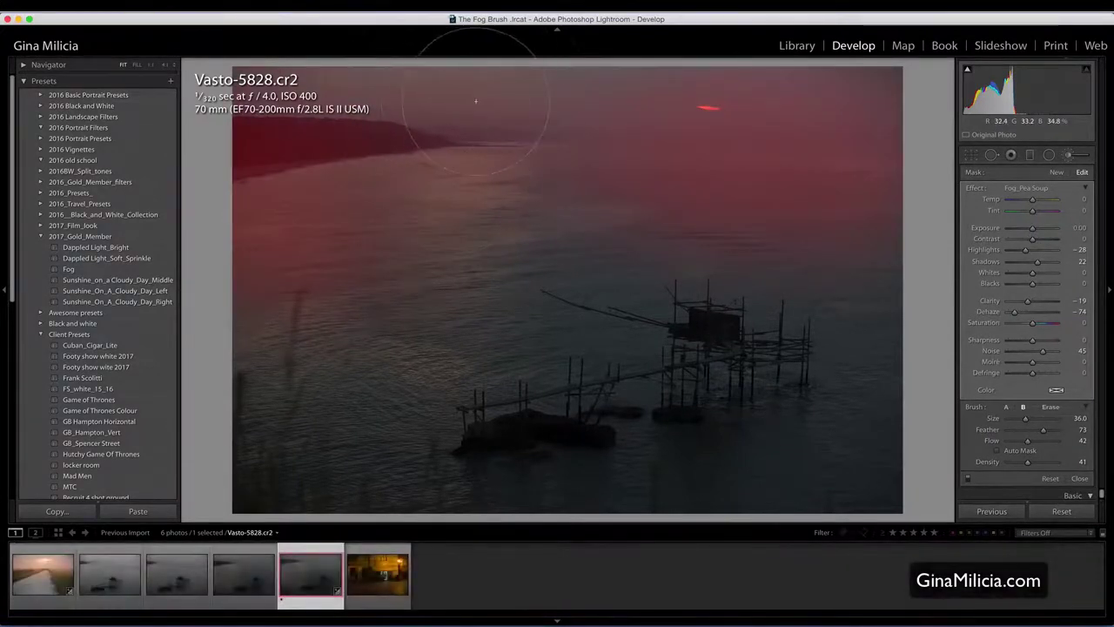
pyautogui.moveTo(289, 452)
pyautogui.mouseDown()
pyautogui.moveTo(283, 487)
pyautogui.moveTo(348, 444)
pyautogui.moveTo(270, 470)
pyautogui.mouseUp()
pyautogui.moveTo(750, 373)
pyautogui.mouseDown()
pyautogui.moveTo(662, 370)
pyautogui.moveTo(535, 396)
pyautogui.moveTo(573, 404)
pyautogui.mouseUp()
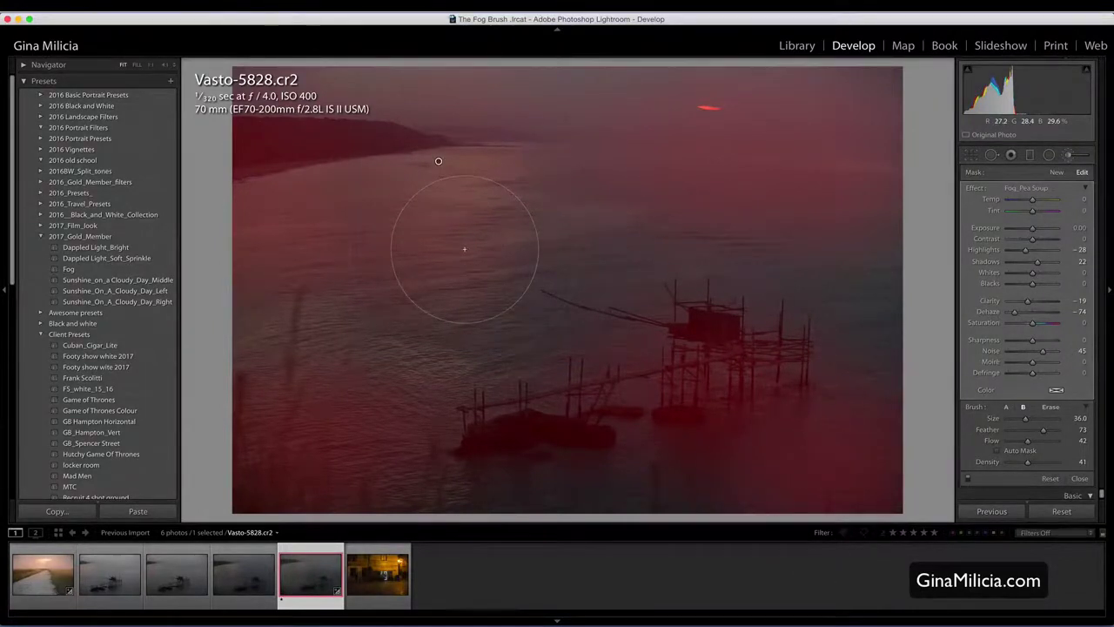
pyautogui.press('o')
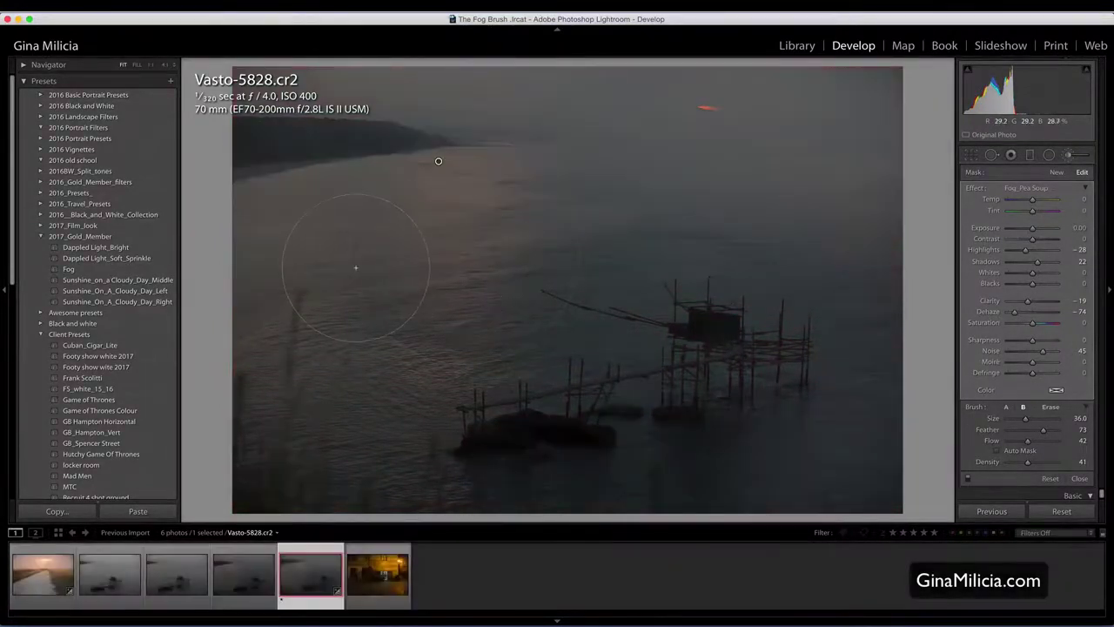
# Compare the foggy seascape with its original twice
pyautogui.press('\\')
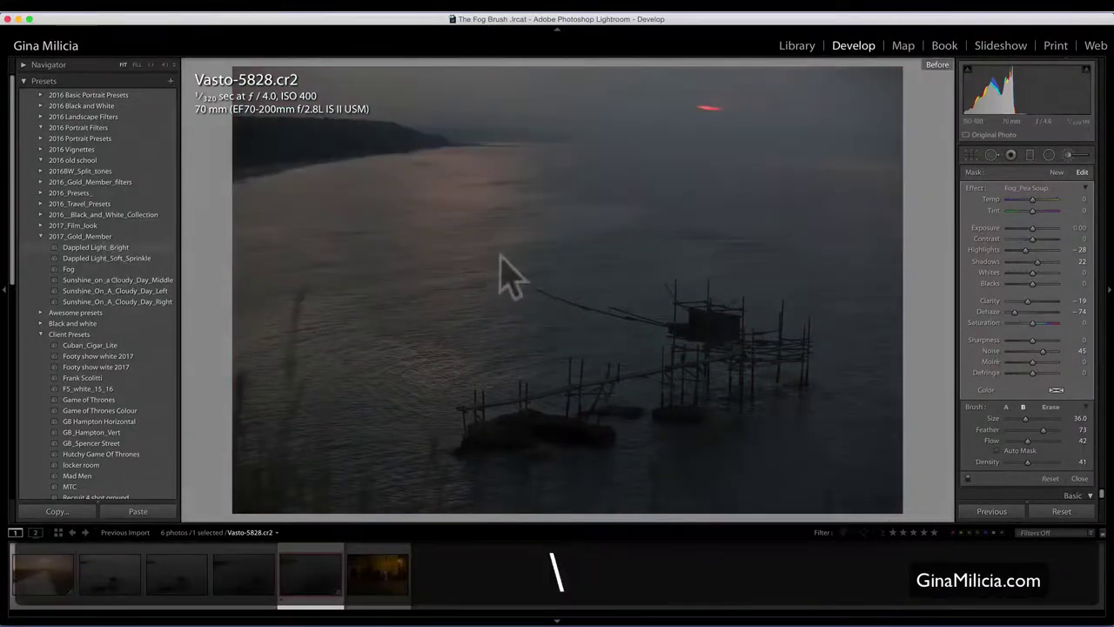
pyautogui.press('\\')
pyautogui.press('\\')
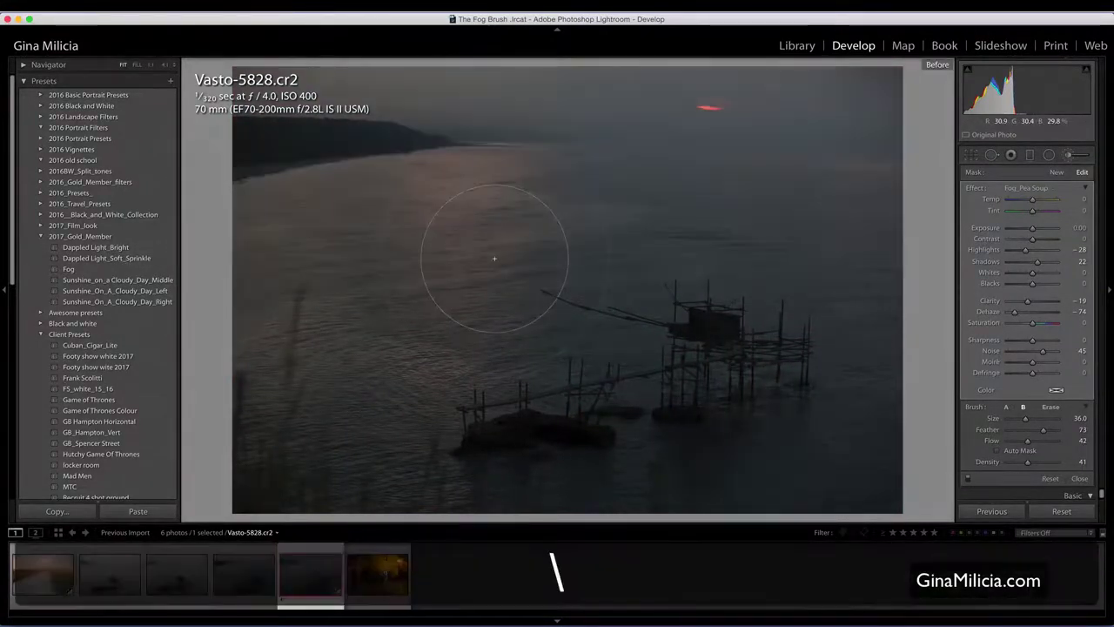
pyautogui.press('\\')
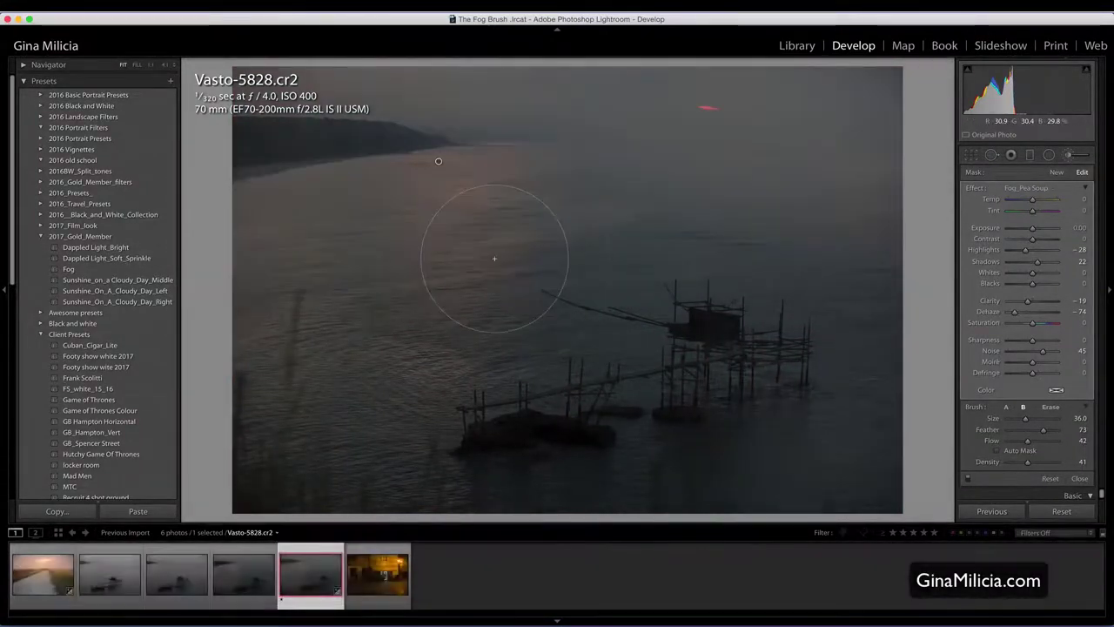
# Switch the mask's effect to Fog_Morning_Mist, reduce the brush to 21 and paint from the horizon towards the fishing platform
pyautogui.click(1038, 189)
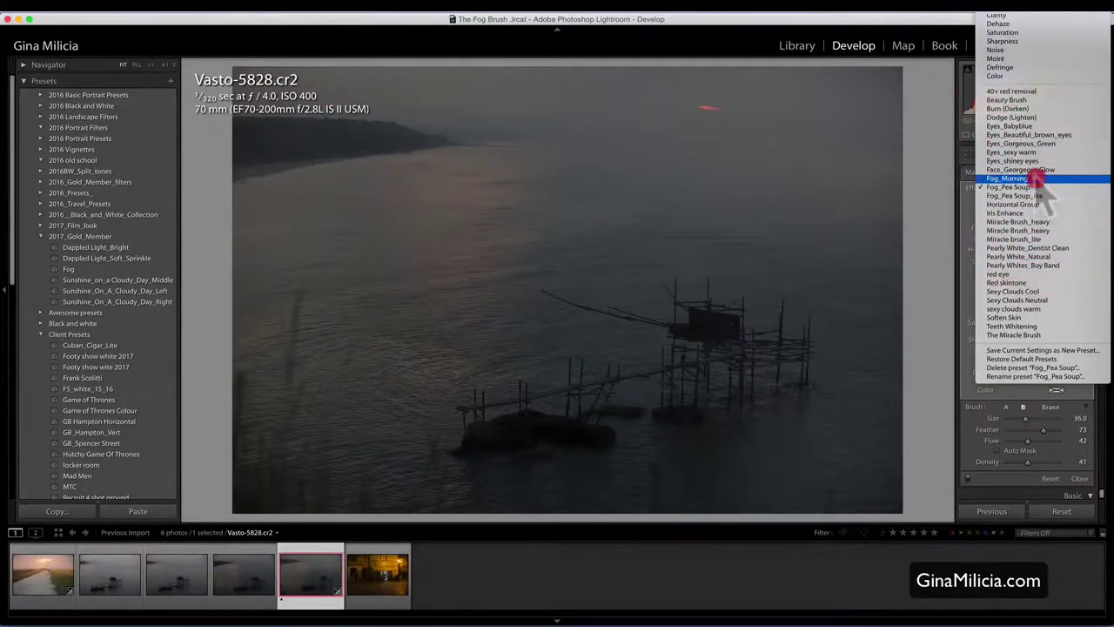
pyautogui.click(1021, 179)
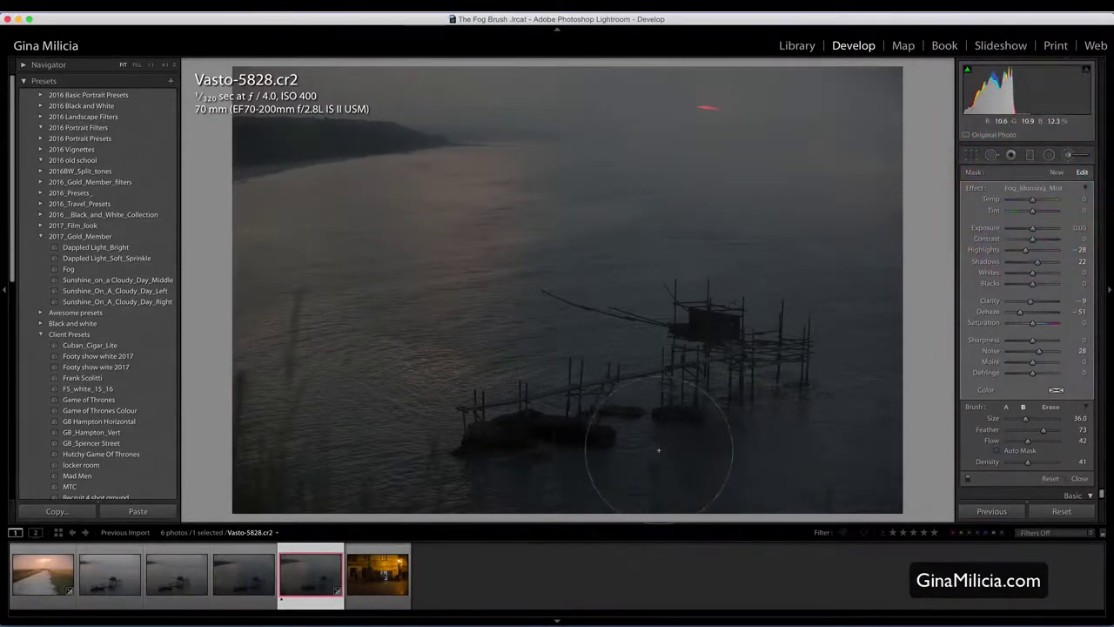
pyautogui.scroll(-3, 668, 444)
pyautogui.scroll(-3, 675, 444)
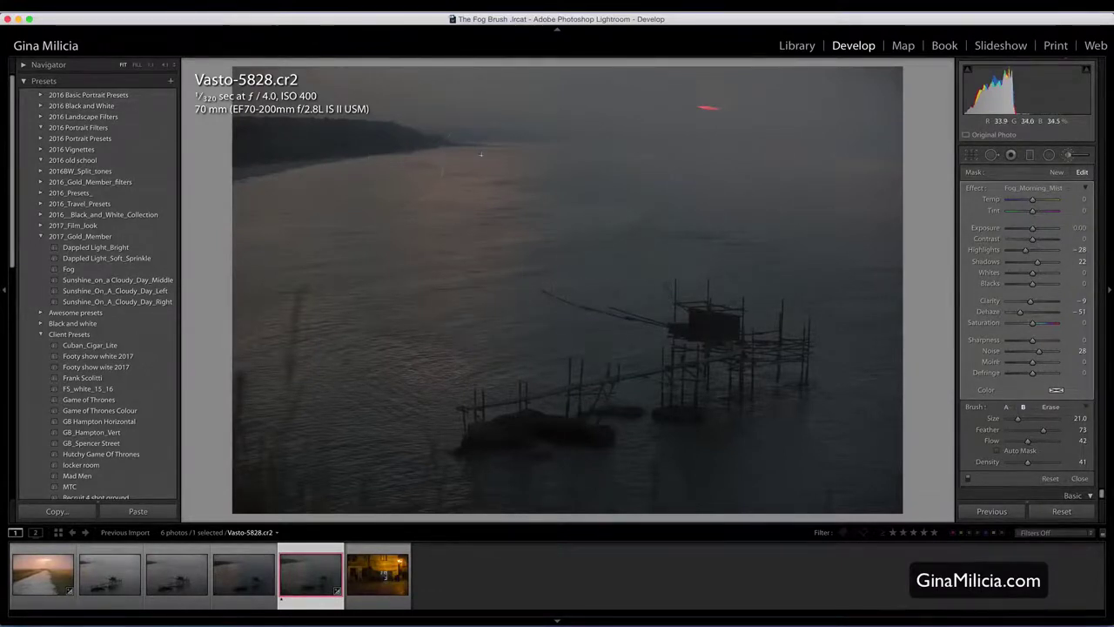
pyautogui.moveTo(438, 162); pyautogui.dragTo(649, 347)
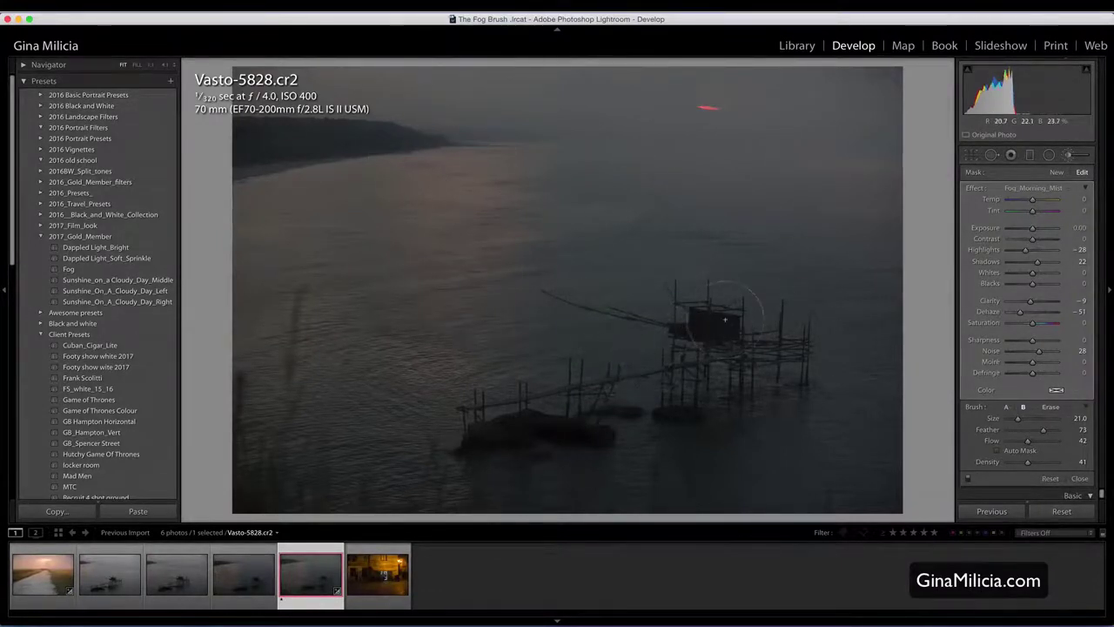
# Raise Flow to 72 and Density to 78, and paint mist over the fishing platform, its poles and the rocks
pyautogui.moveTo(1027, 440)
pyautogui.mouseDown()
pyautogui.moveTo(1044, 440)
pyautogui.moveTo(1046, 461)
pyautogui.mouseUp()
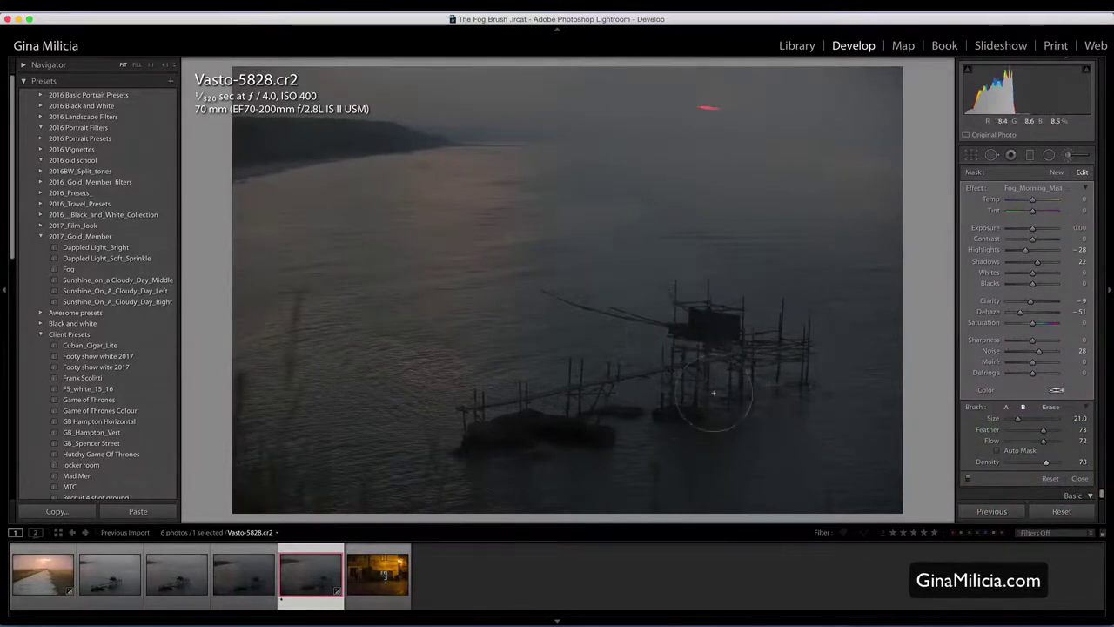
pyautogui.moveTo(704, 409); pyautogui.dragTo(790, 391)
pyautogui.moveTo(611, 323)
pyautogui.mouseDown()
pyautogui.moveTo(658, 354)
pyautogui.moveTo(678, 310)
pyautogui.mouseUp()
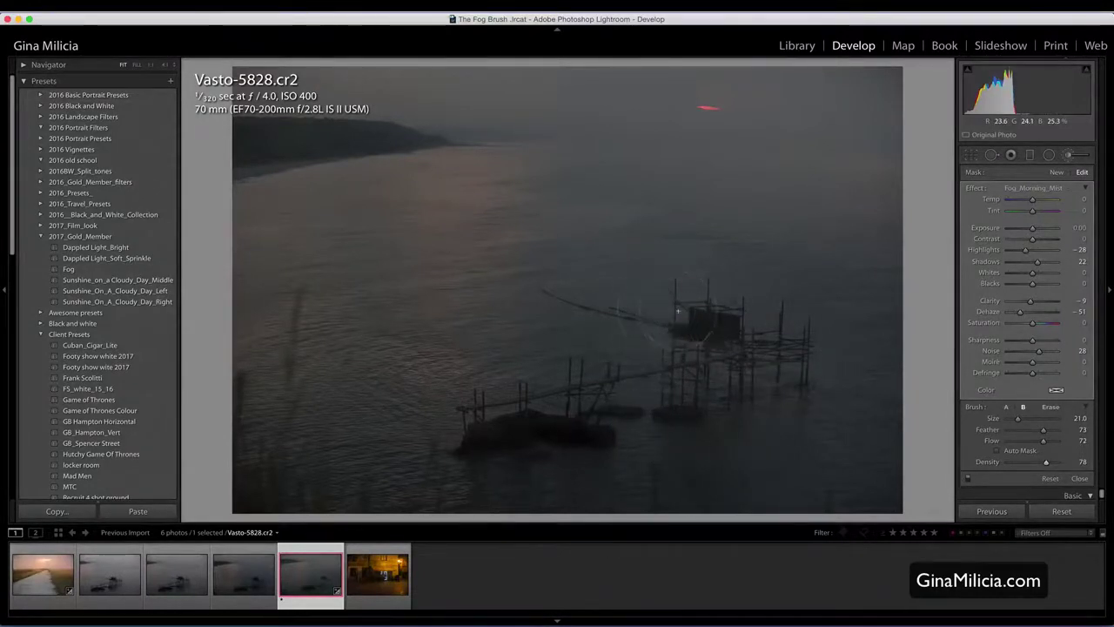
pyautogui.moveTo(552, 300)
pyautogui.mouseDown()
pyautogui.moveTo(658, 436)
pyautogui.moveTo(724, 426)
pyautogui.moveTo(742, 404)
pyautogui.moveTo(758, 426)
pyautogui.moveTo(857, 423)
pyautogui.mouseUp()
pyautogui.moveTo(815, 378)
pyautogui.mouseDown()
pyautogui.moveTo(786, 344)
pyautogui.moveTo(784, 318)
pyautogui.mouseUp()
pyautogui.moveTo(779, 398); pyautogui.dragTo(685, 460)
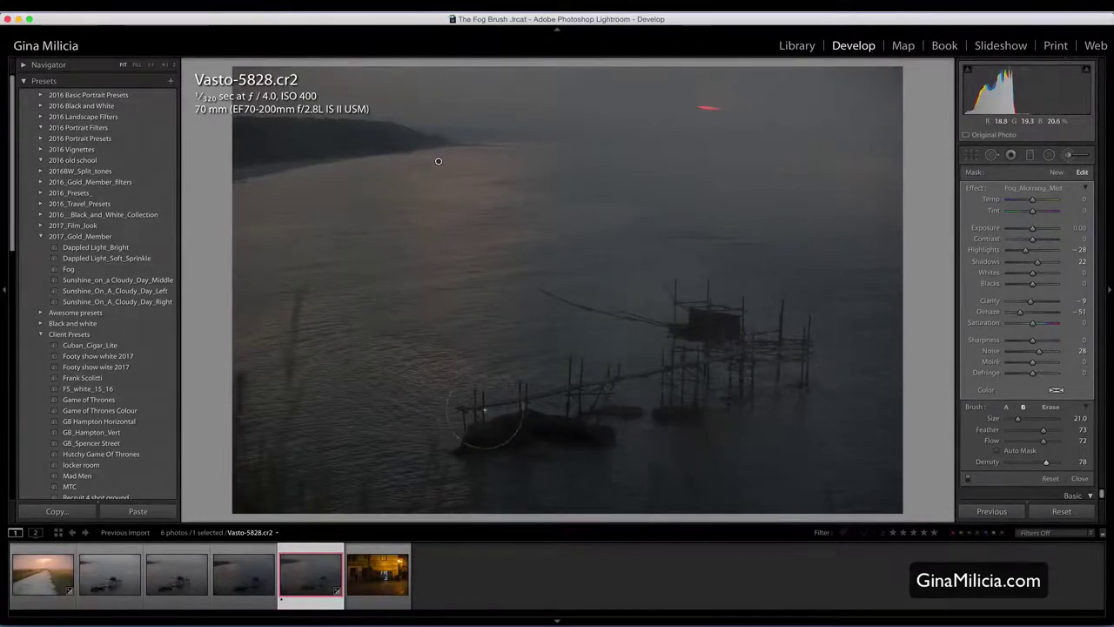
pyautogui.moveTo(531, 439)
pyautogui.mouseDown()
pyautogui.moveTo(552, 406)
pyautogui.moveTo(525, 417)
pyautogui.moveTo(545, 445)
pyautogui.moveTo(625, 456)
pyautogui.moveTo(708, 427)
pyautogui.moveTo(735, 426)
pyautogui.mouseUp()
# Shrink the mist brush to size 9, and then enlarge it to 14
pyautogui.press('[')
pyautogui.press('[')
pyautogui.press('[')
pyautogui.press('[')
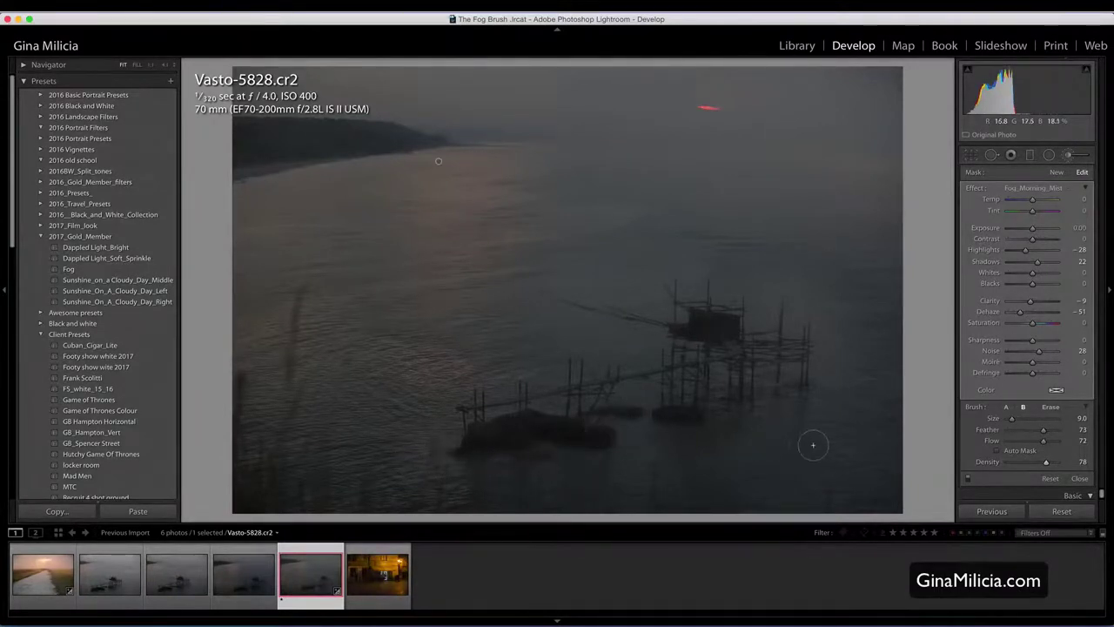
pyautogui.scroll(5, 630, 433)
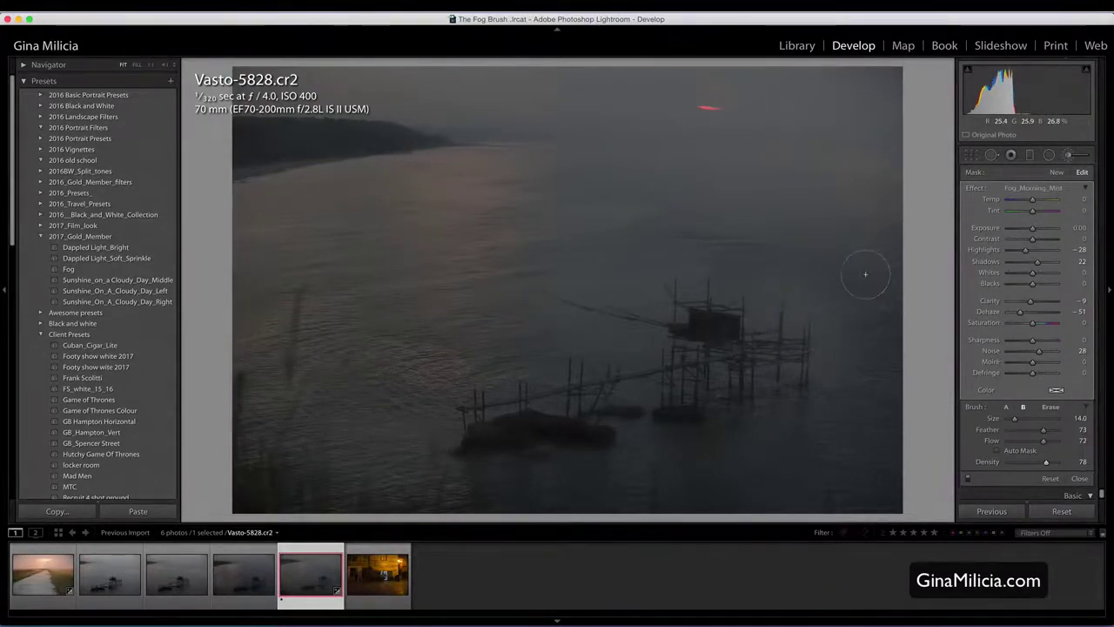
# Change the mask's effect to Fog_Pea Soup_lite, enlarge the brush to 19 and dab fog on the sea below the horizon
pyautogui.click(1031, 189)
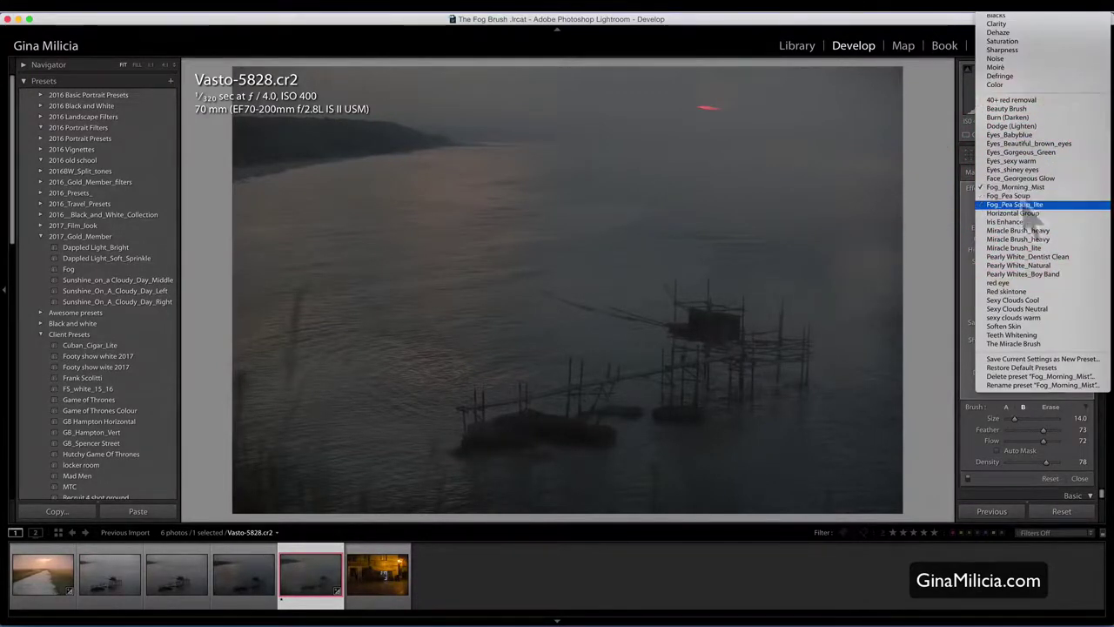
pyautogui.click(1027, 204)
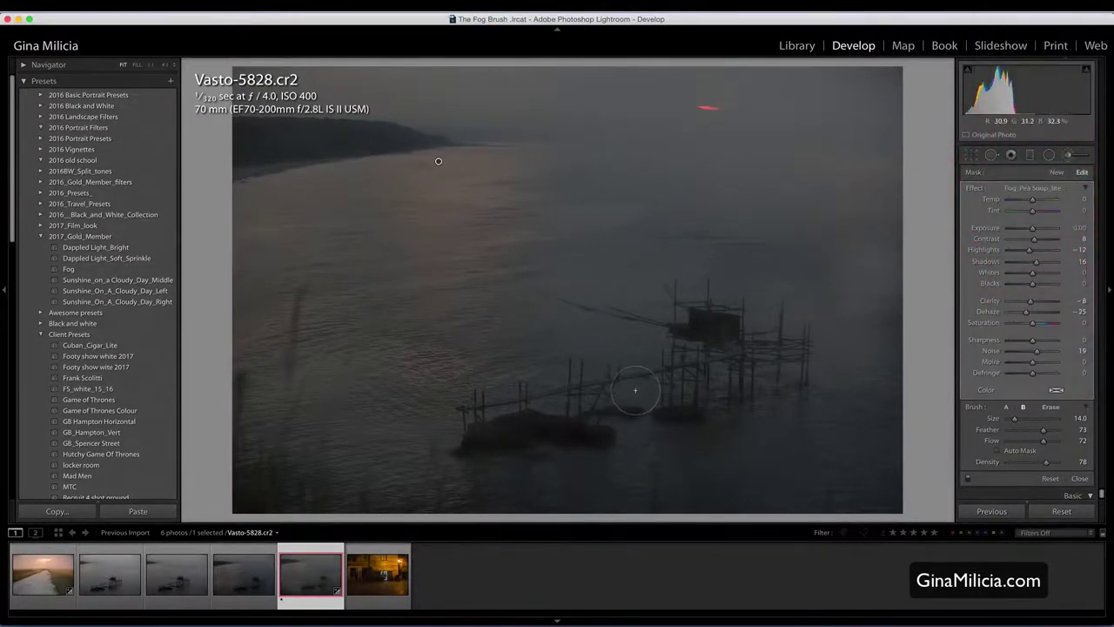
pyautogui.scroll(5, 663, 398)
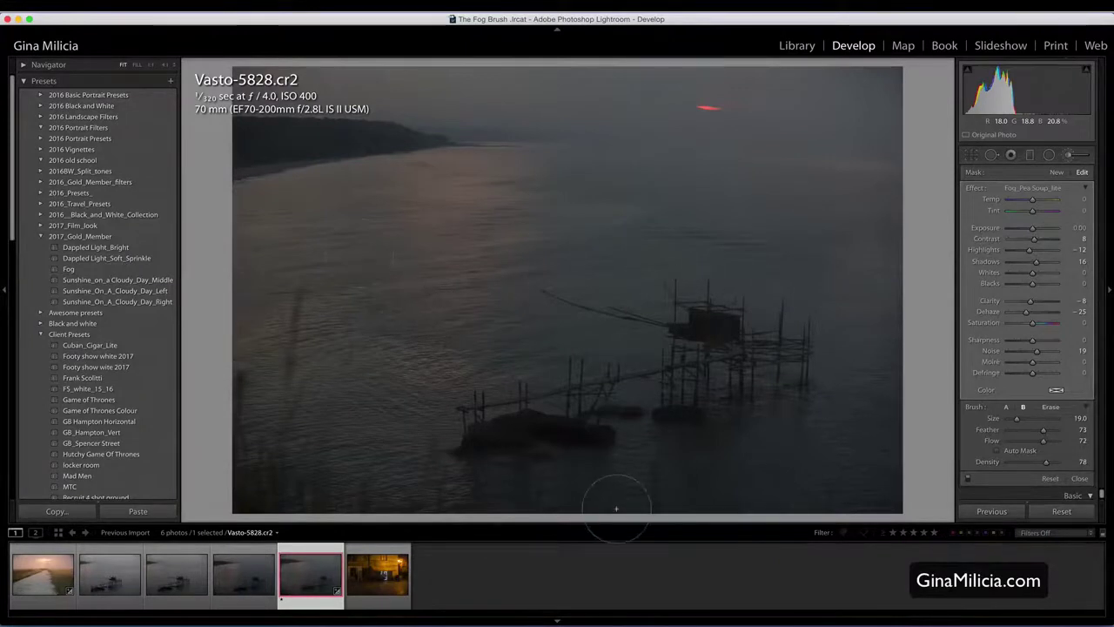
pyautogui.click(578, 181)
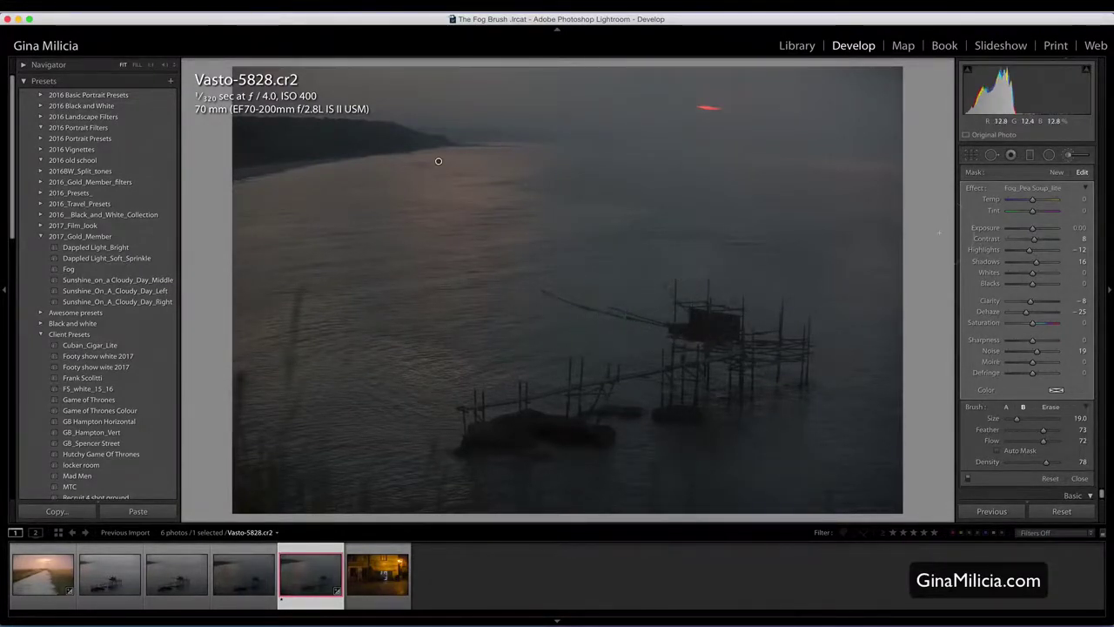
# Start a new Fog_Pea Soup_lite mask with Size 21 and paint it over the water and rocks at the platform's base
pyautogui.click(1056, 175)
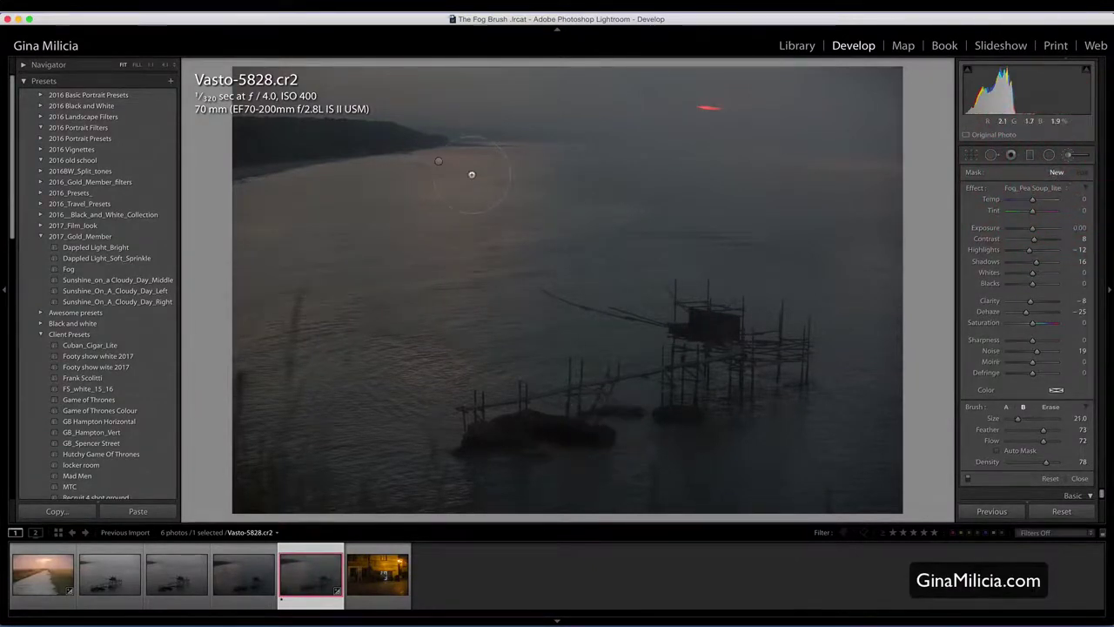
pyautogui.scroll(2, 669, 402)
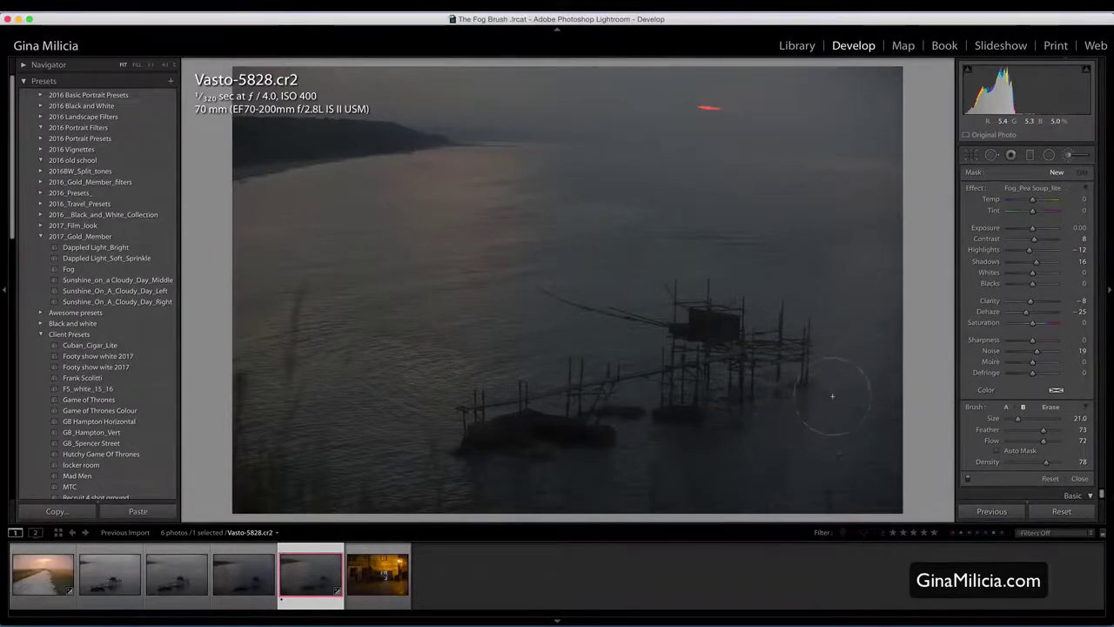
pyautogui.moveTo(668, 402); pyautogui.dragTo(741, 442)
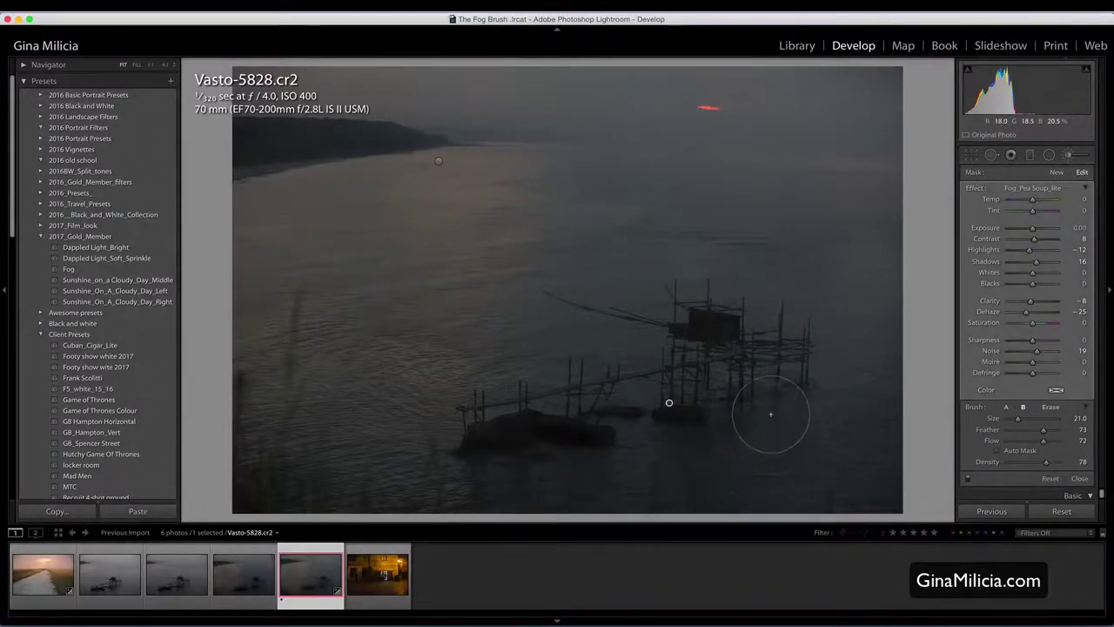
pyautogui.moveTo(562, 435)
pyautogui.mouseDown()
pyautogui.moveTo(592, 385)
pyautogui.moveTo(805, 375)
pyautogui.moveTo(871, 400)
pyautogui.moveTo(863, 463)
pyautogui.mouseUp()
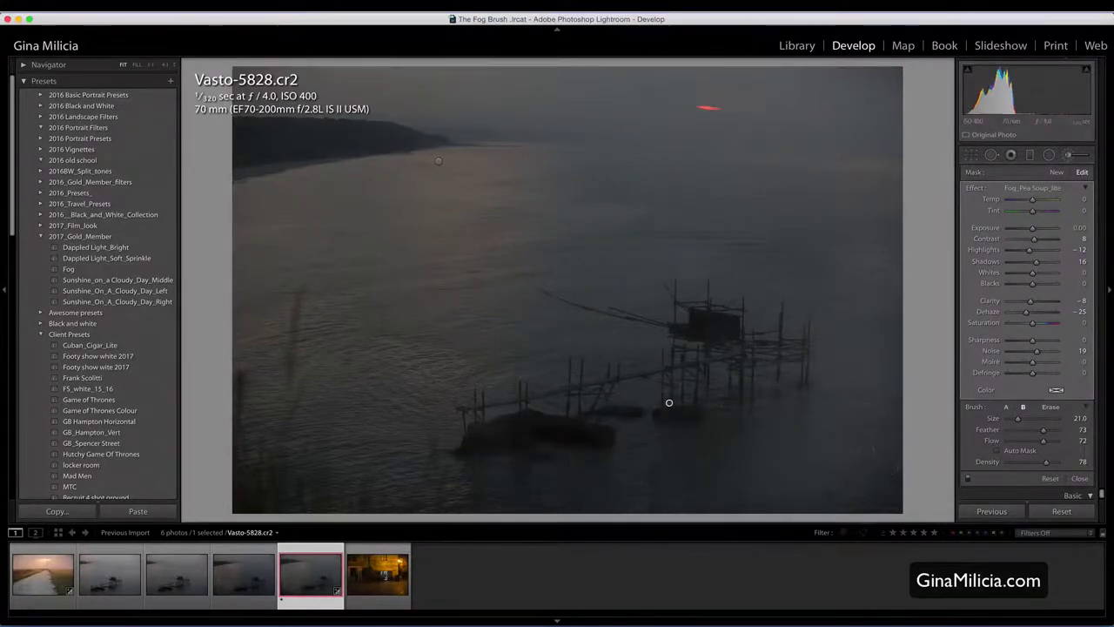
# Set the brush to Size 8, Feather 76, Flow 84 and Density 93, and paint light fog over the rocks beneath the walkway
pyautogui.moveTo(1046, 462); pyautogui.dragTo(1050, 462)
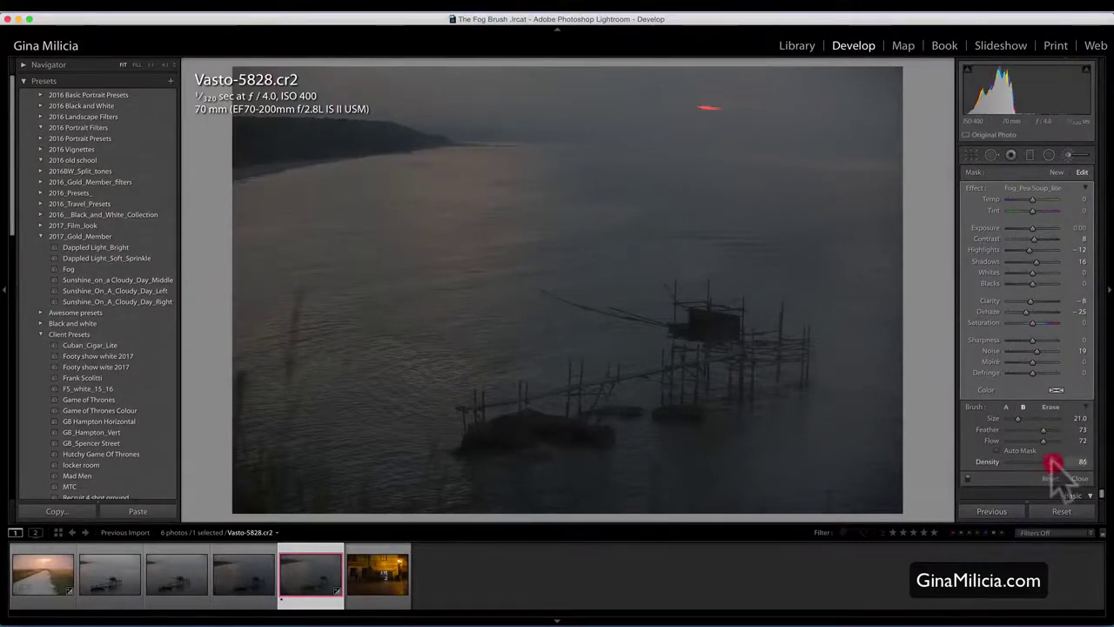
pyautogui.scroll(-5, 623, 414)
pyautogui.scroll(-2, 622, 414)
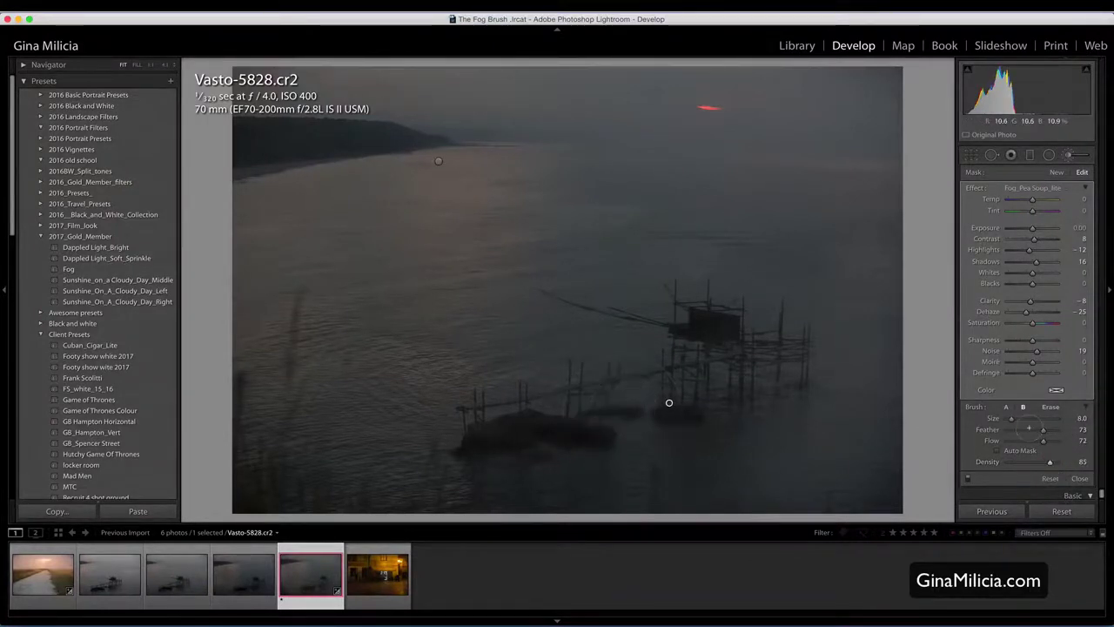
pyautogui.moveTo(1043, 440)
pyautogui.mouseDown()
pyautogui.moveTo(1050, 431)
pyautogui.moveTo(1056, 461)
pyautogui.moveTo(1025, 430)
pyautogui.mouseUp()
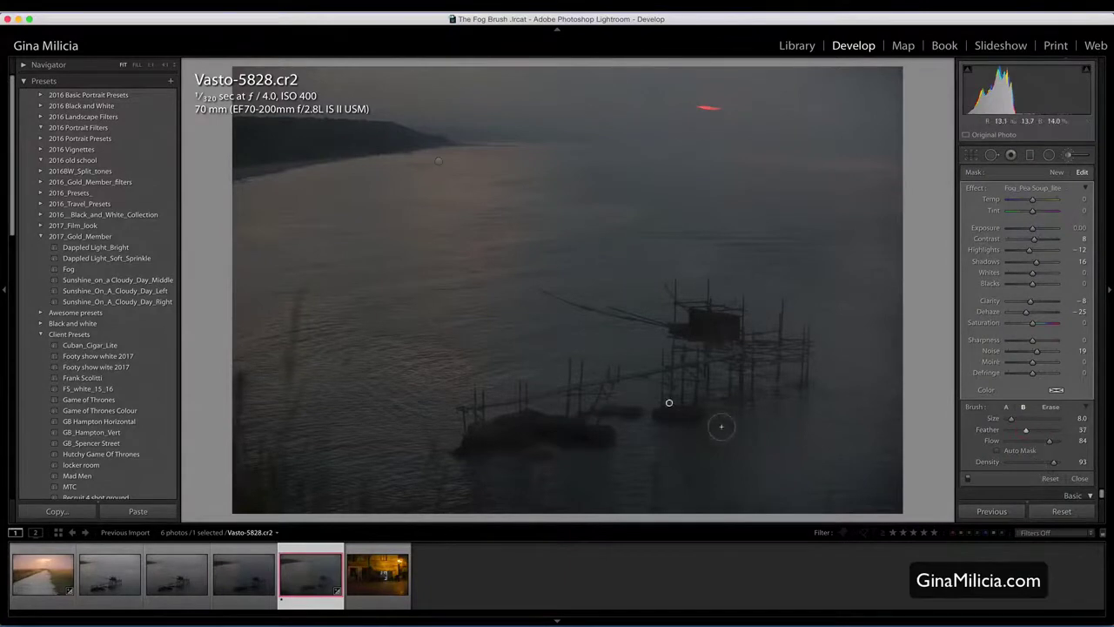
pyautogui.click(1045, 430)
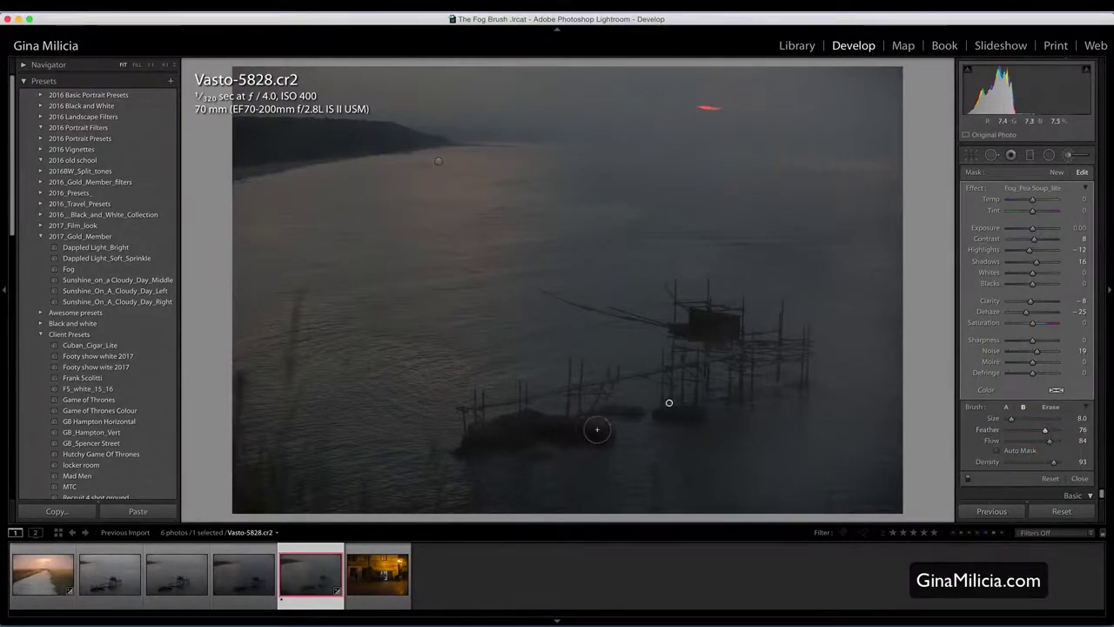
pyautogui.moveTo(564, 440); pyautogui.dragTo(543, 438)
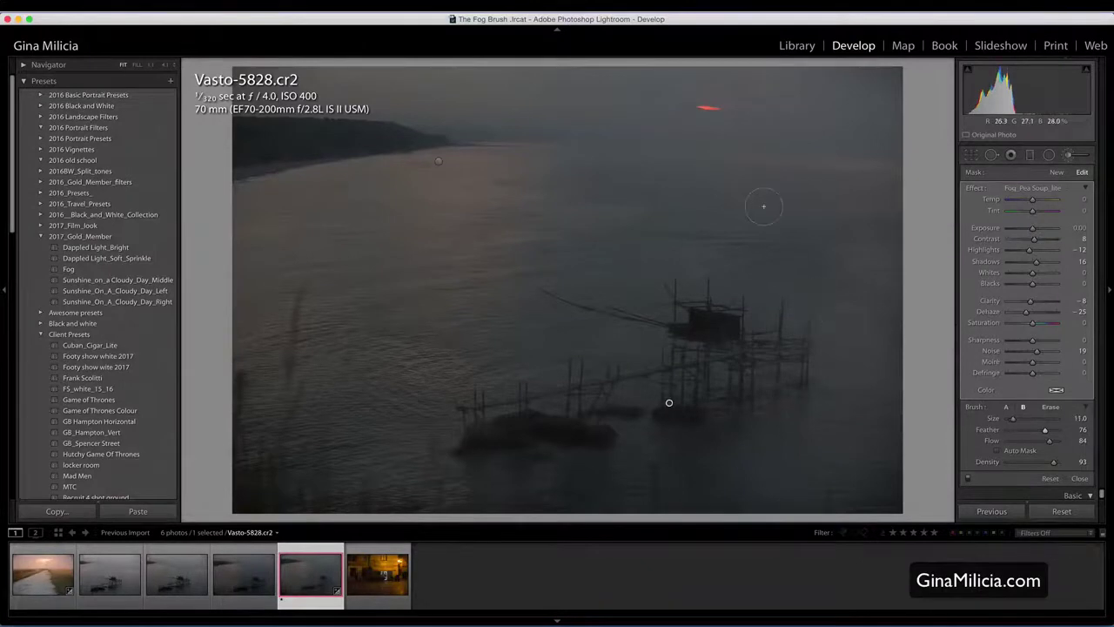
# Enlarge the brush to 40 and paint light fog over the headland along the coast
pyautogui.scroll(1, 764, 206)
pyautogui.scroll(5, 763, 207)
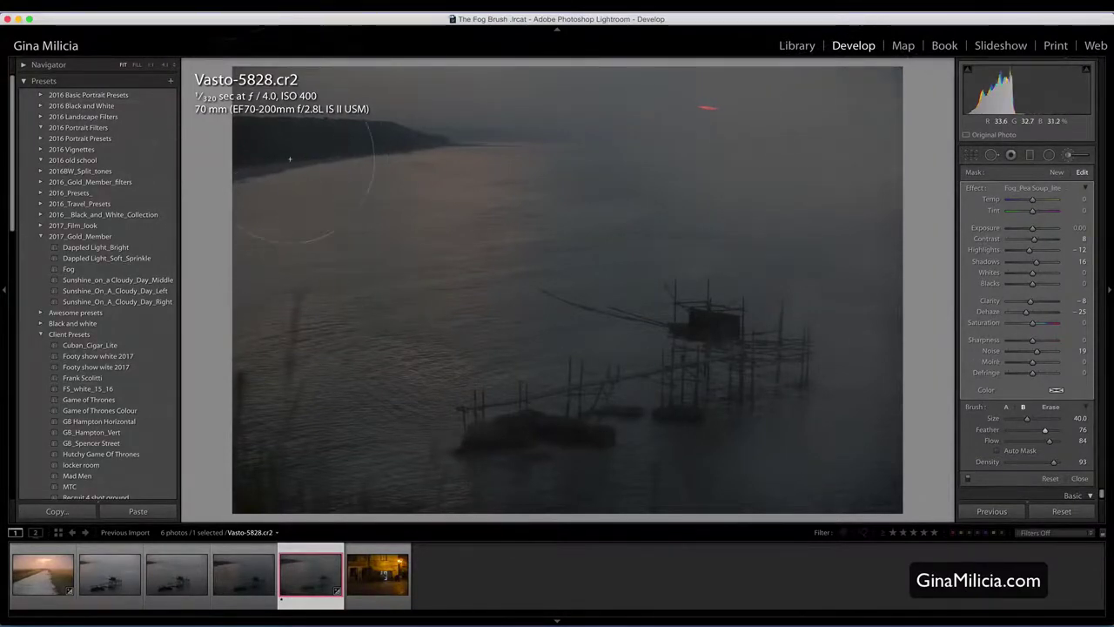
pyautogui.moveTo(290, 158); pyautogui.dragTo(348, 144)
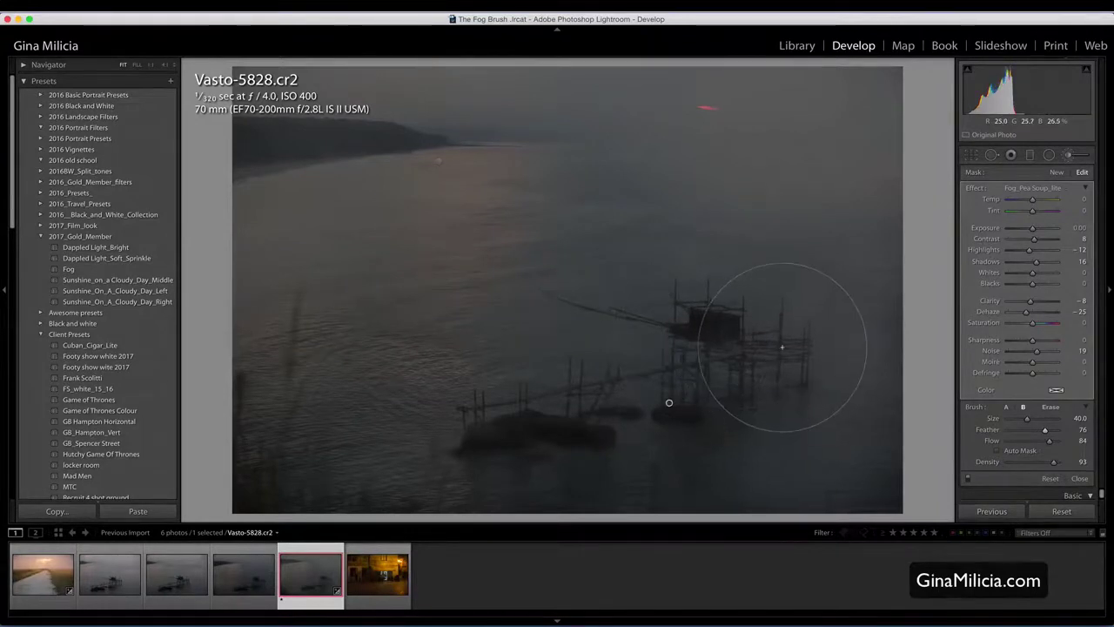
# Extend the light fog across the fishing platform, and paint a new Fog_Pea Soup mask over it with the brush at Size 28
pyautogui.moveTo(628, 376); pyautogui.dragTo(821, 373)
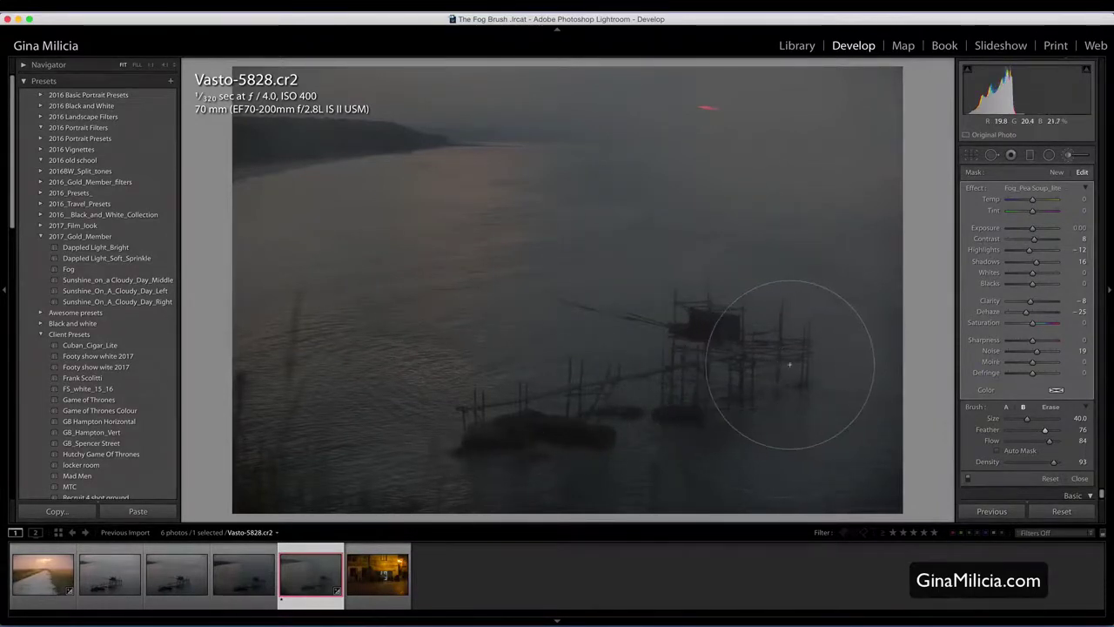
pyautogui.click(1056, 172)
pyautogui.click(1028, 186)
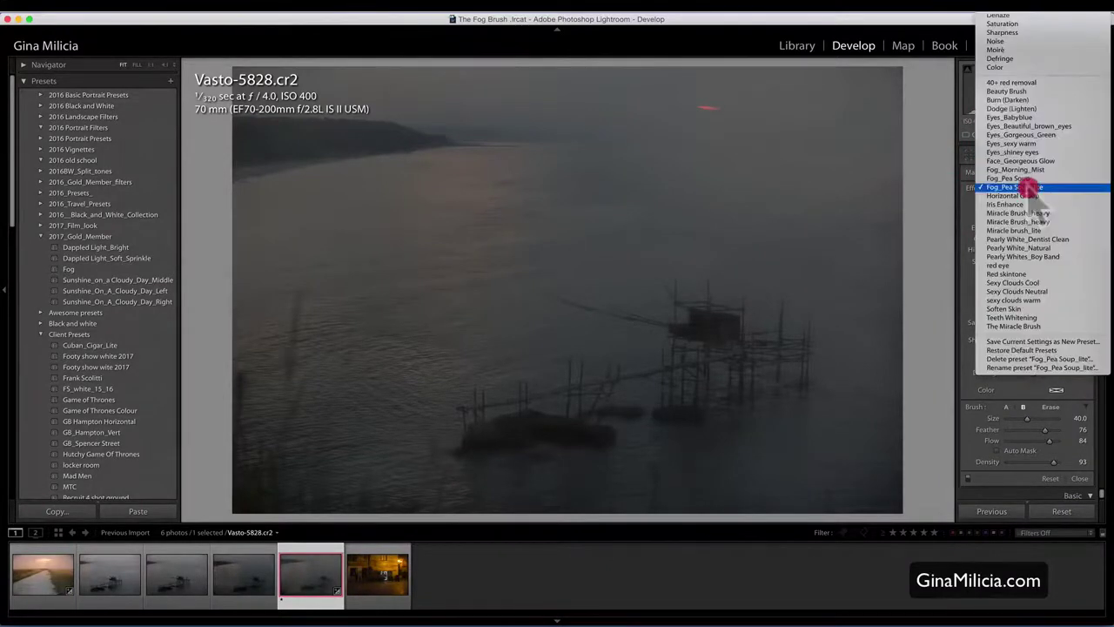
pyautogui.press('Up')
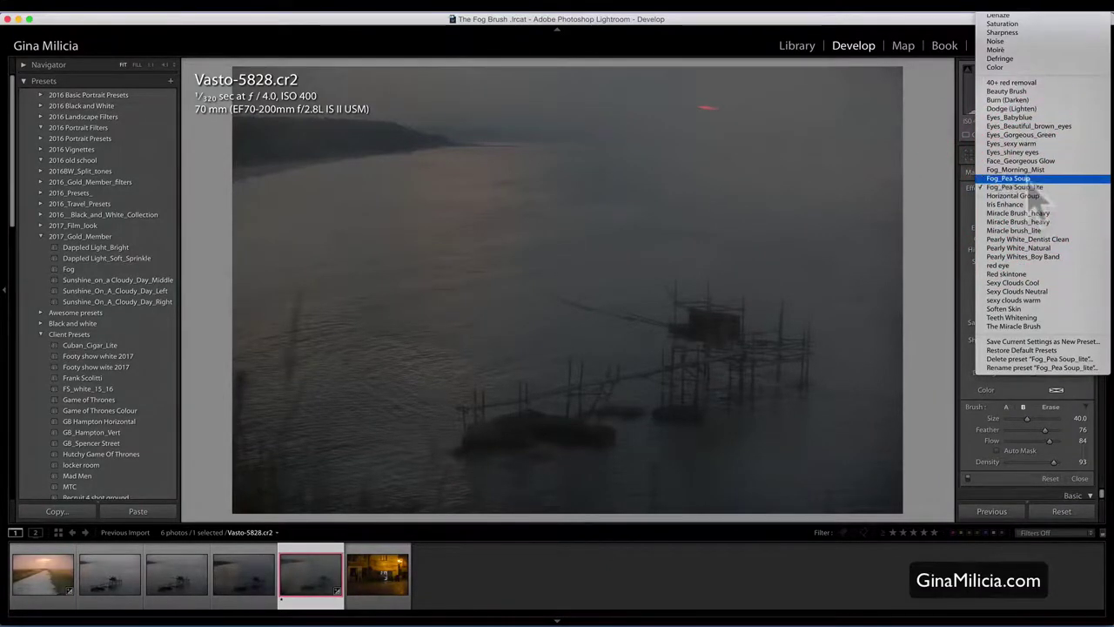
pyautogui.click(1018, 178)
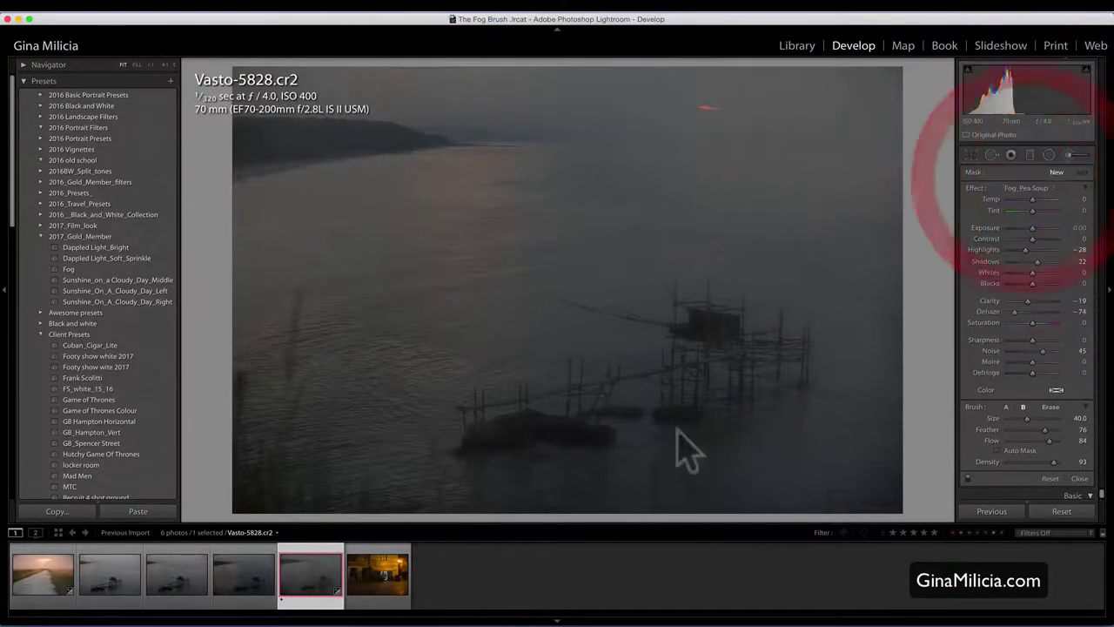
pyautogui.scroll(-5, 677, 386)
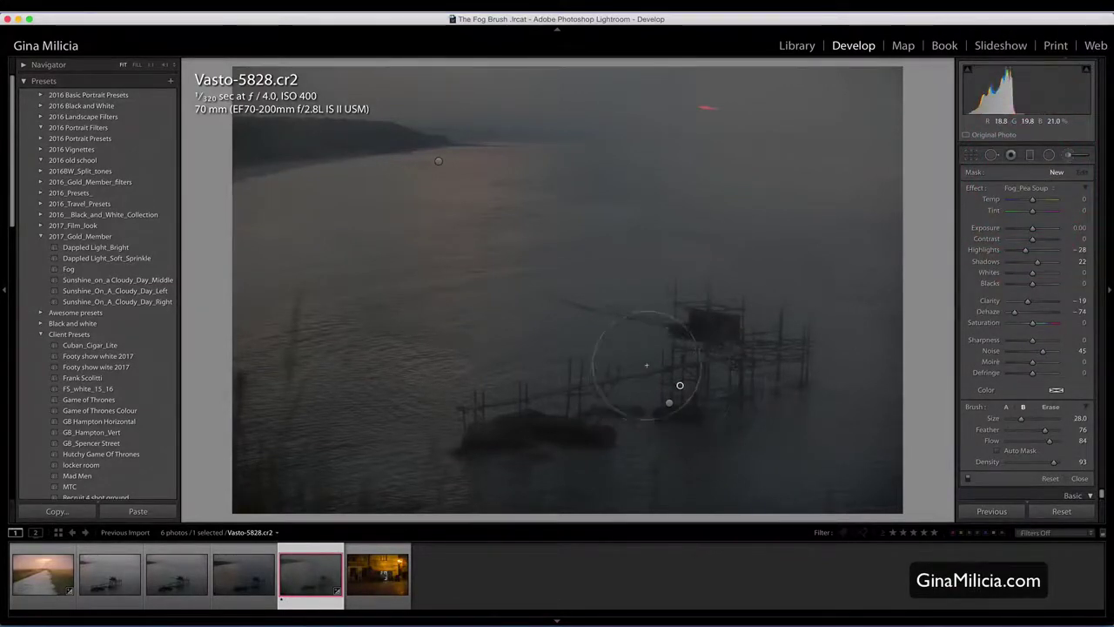
pyautogui.moveTo(683, 368)
pyautogui.mouseDown()
pyautogui.moveTo(829, 371)
pyautogui.moveTo(769, 368)
pyautogui.moveTo(817, 359)
pyautogui.mouseUp()
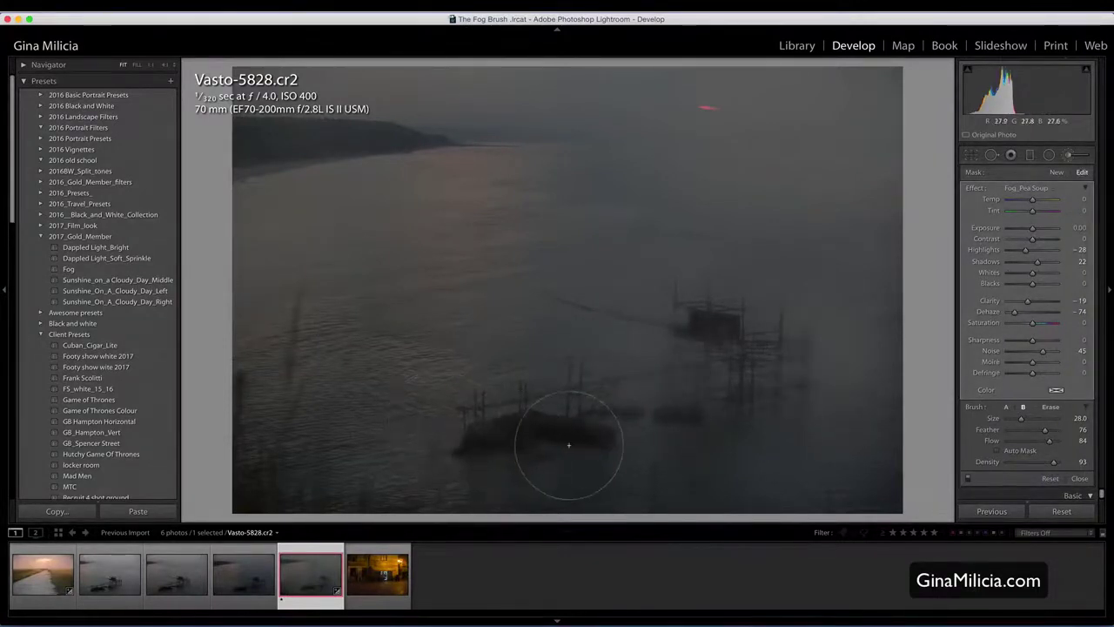
# Reduce the brush to Size 22 and finally 18, and paint pea soup fog over the rocks, foreground water, shoreline grass and headland
pyautogui.scroll(-3, 557, 444)
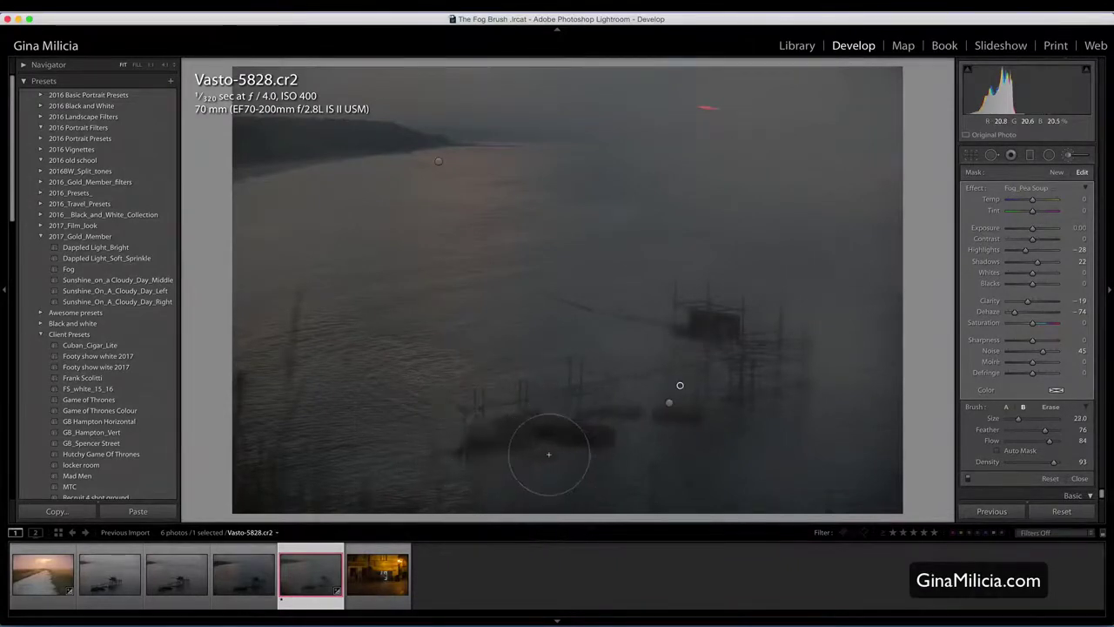
pyautogui.scroll(-2, 679, 422)
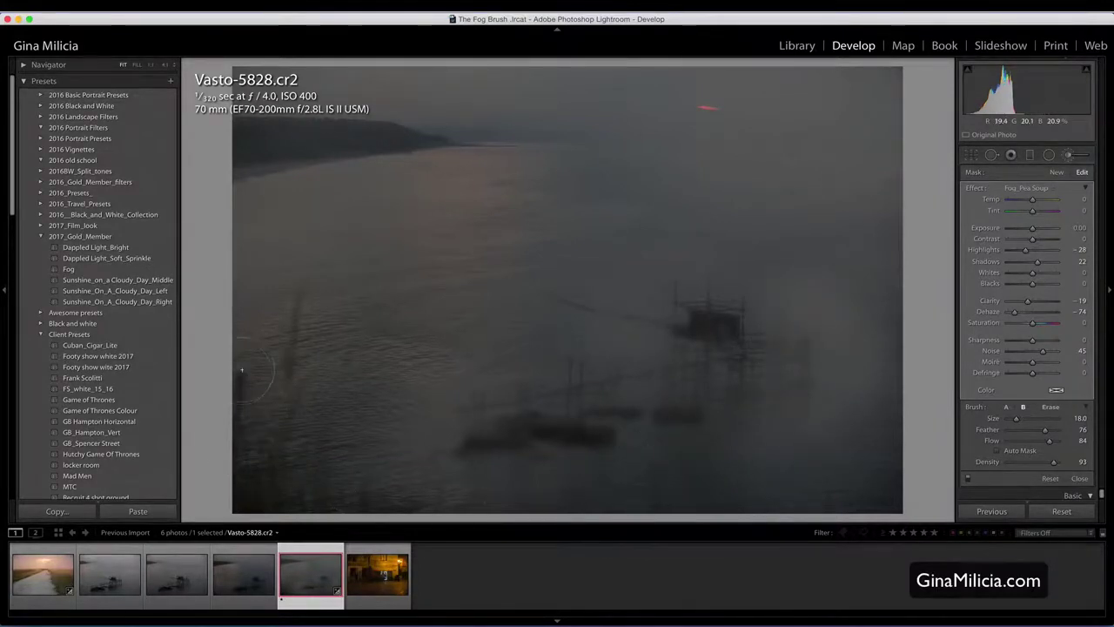
pyautogui.moveTo(679, 384); pyautogui.dragTo(674, 479)
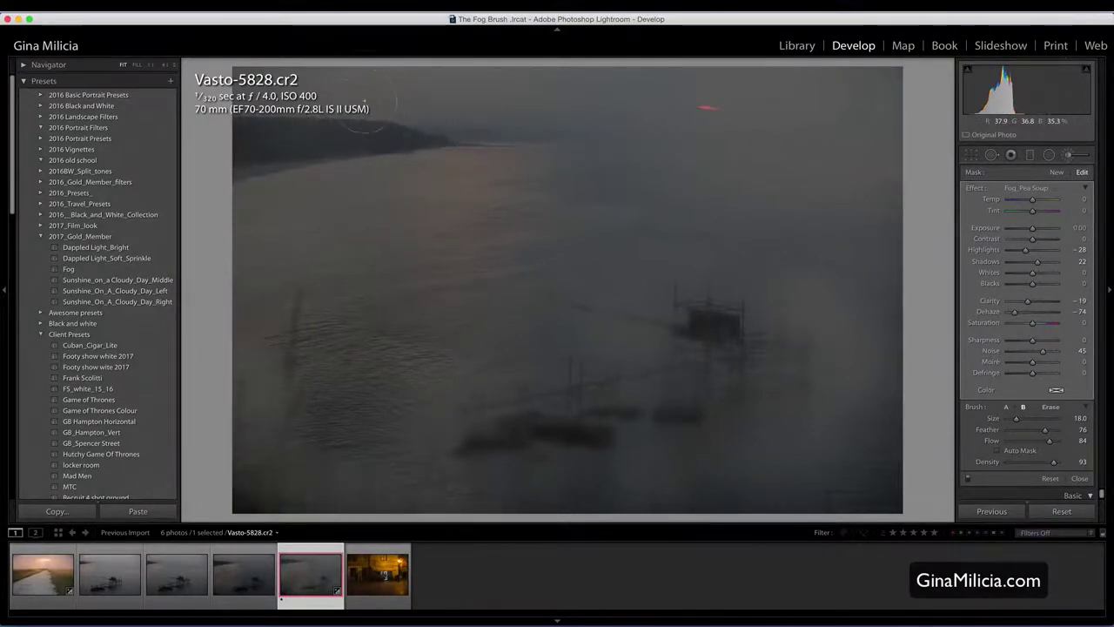
pyautogui.moveTo(366, 102)
pyautogui.mouseDown()
pyautogui.moveTo(257, 153)
pyautogui.moveTo(270, 87)
pyautogui.moveTo(248, 127)
pyautogui.mouseUp()
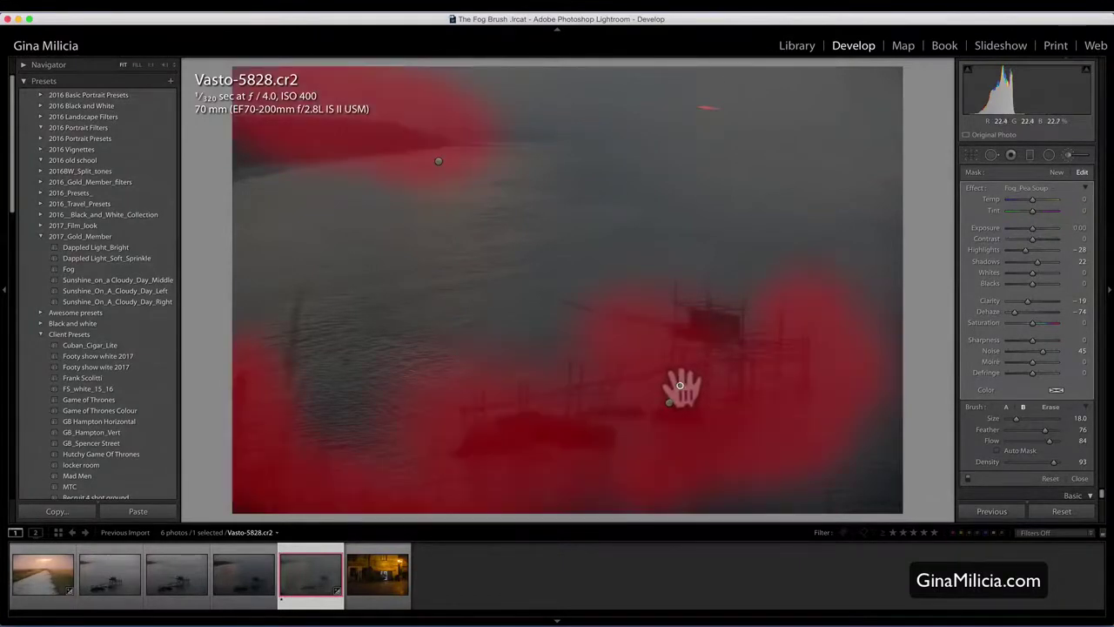
# Scale down the pea soup mask's overall strength until Dehaze is −24 and Highlights −9, and compare the photo with its original
pyautogui.moveTo(682, 388)
pyautogui.press('alt')
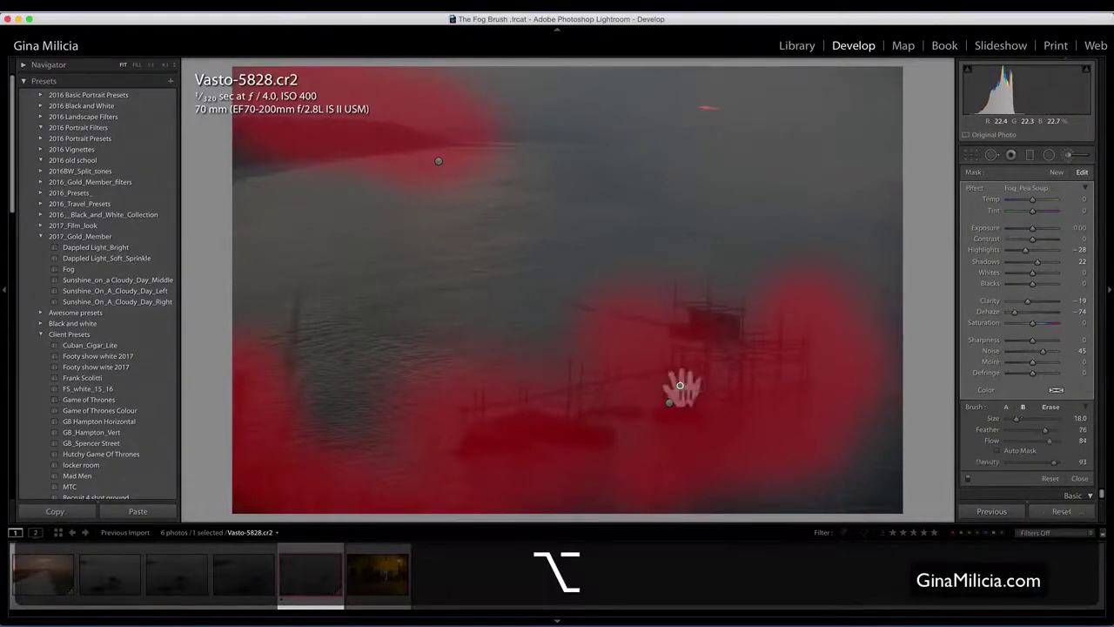
pyautogui.press('alt')
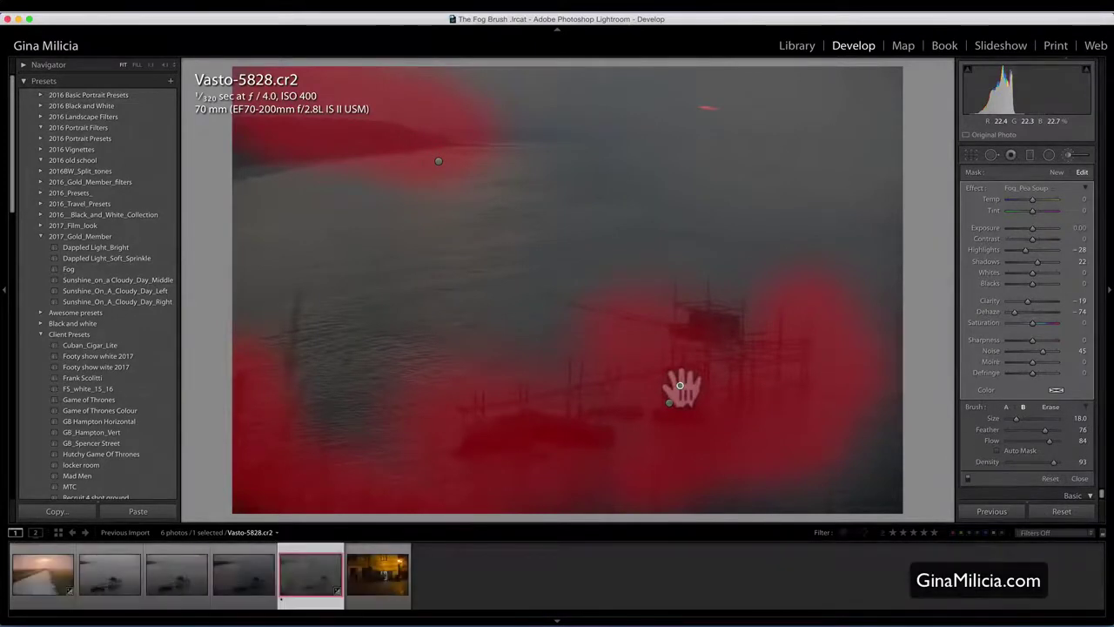
pyautogui.press('alt')
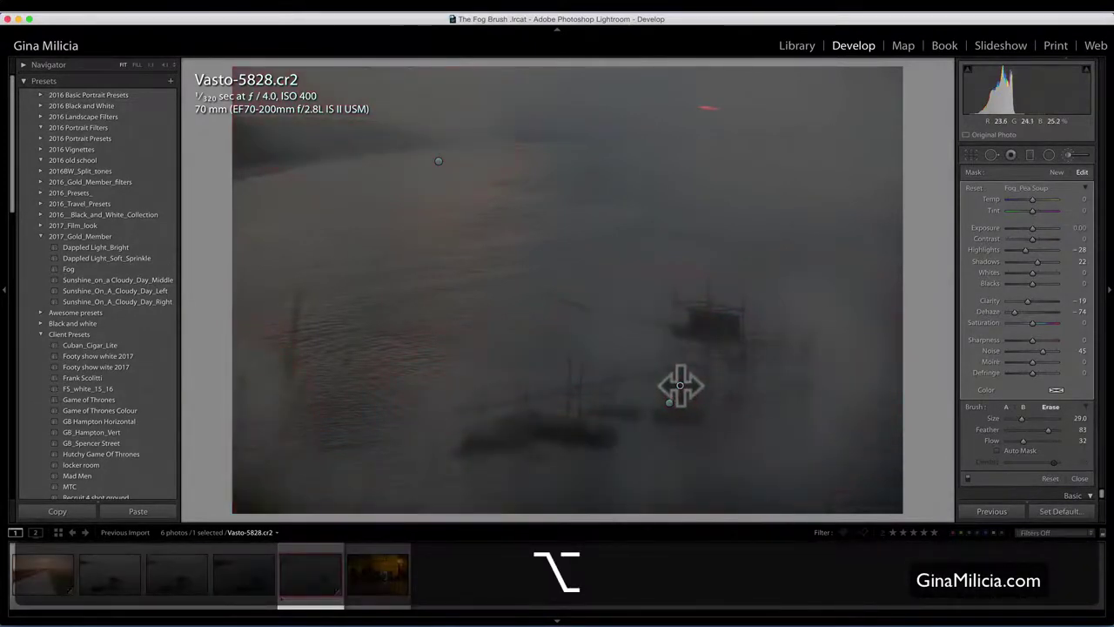
pyautogui.press('o')
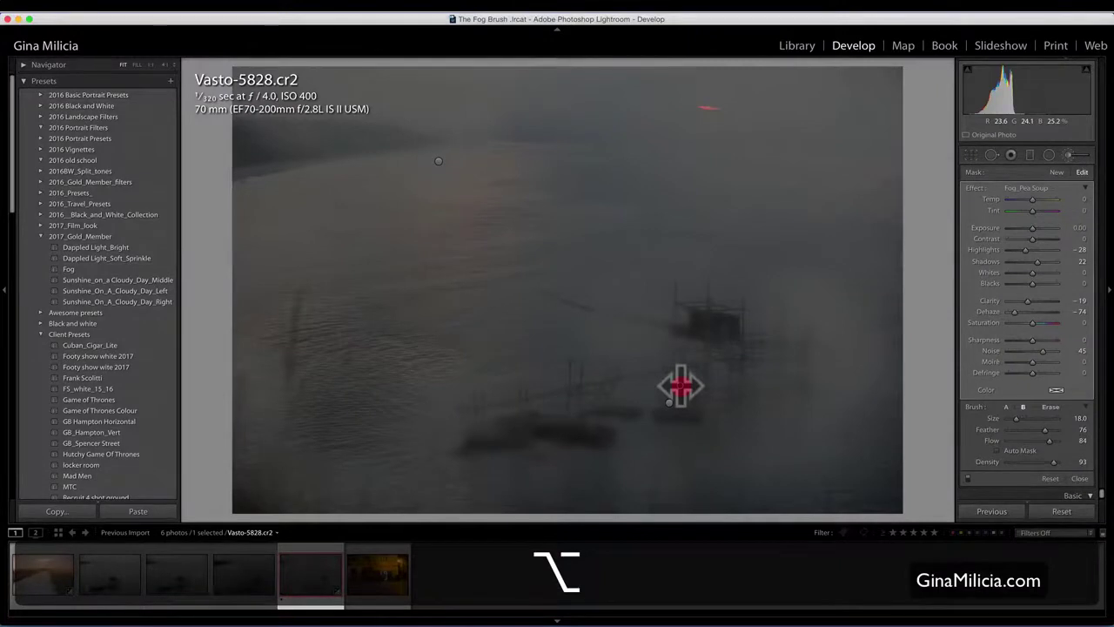
pyautogui.moveTo(681, 385); pyautogui.dragTo(663, 385)
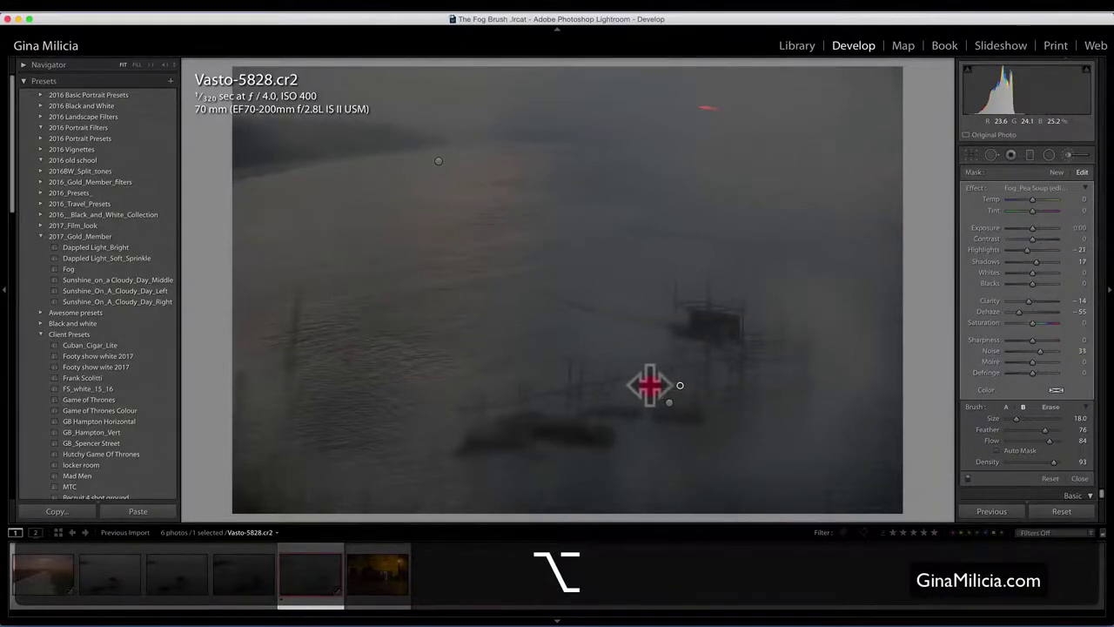
pyautogui.moveTo(643, 385)
pyautogui.mouseDown()
pyautogui.moveTo(615, 384)
pyautogui.moveTo(687, 385)
pyautogui.moveTo(645, 384)
pyautogui.mouseUp()
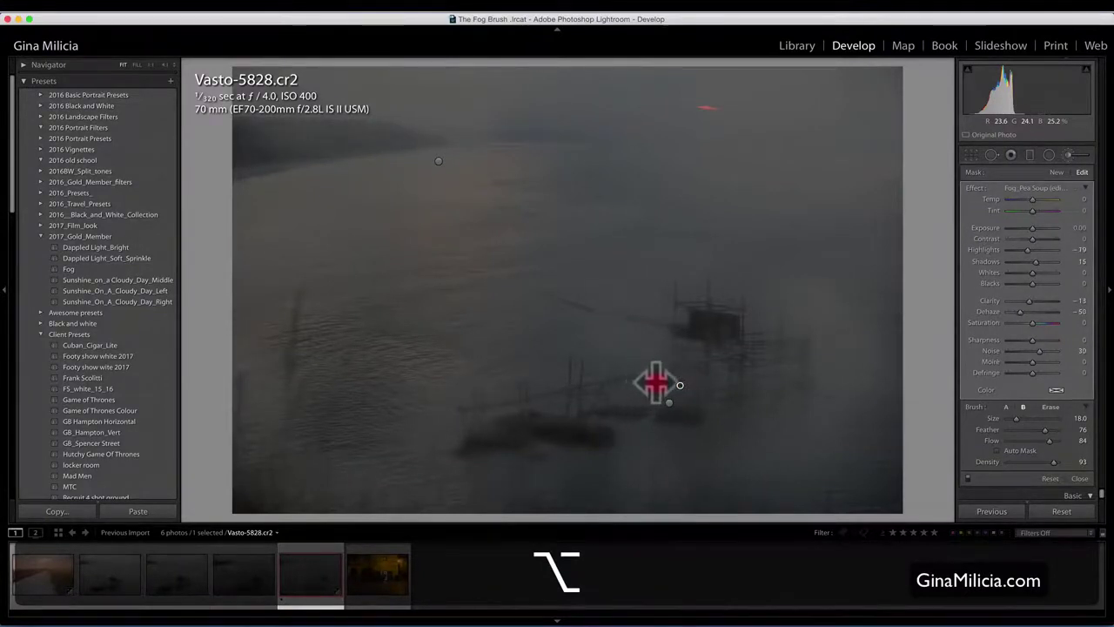
pyautogui.moveTo(656, 383)
pyautogui.mouseDown()
pyautogui.moveTo(724, 385)
pyautogui.moveTo(597, 386)
pyautogui.mouseUp()
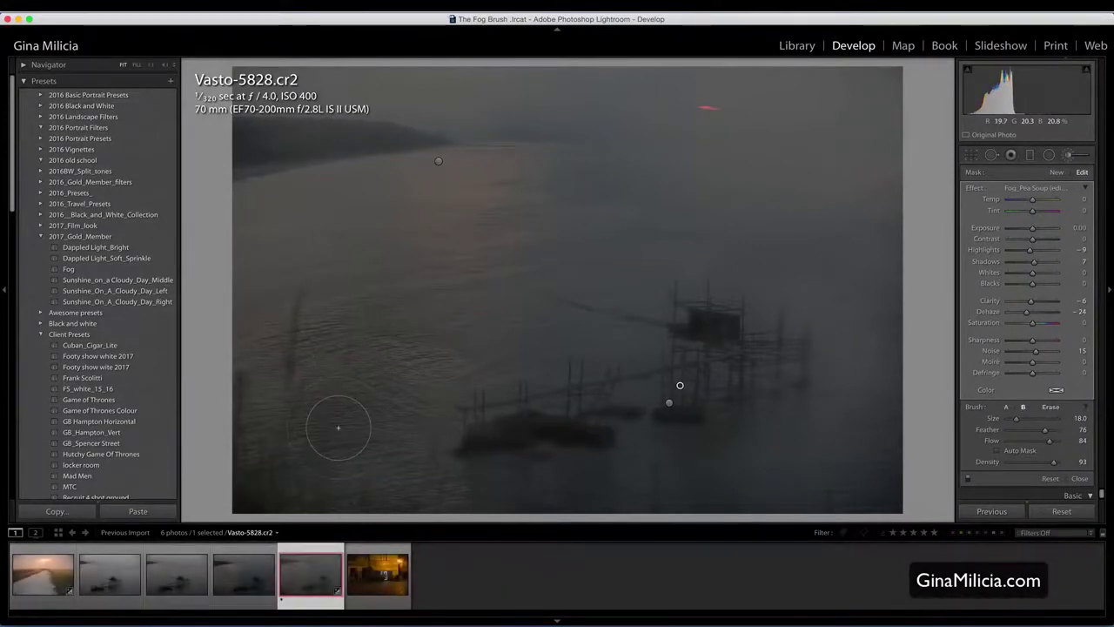
pyautogui.press('\\')
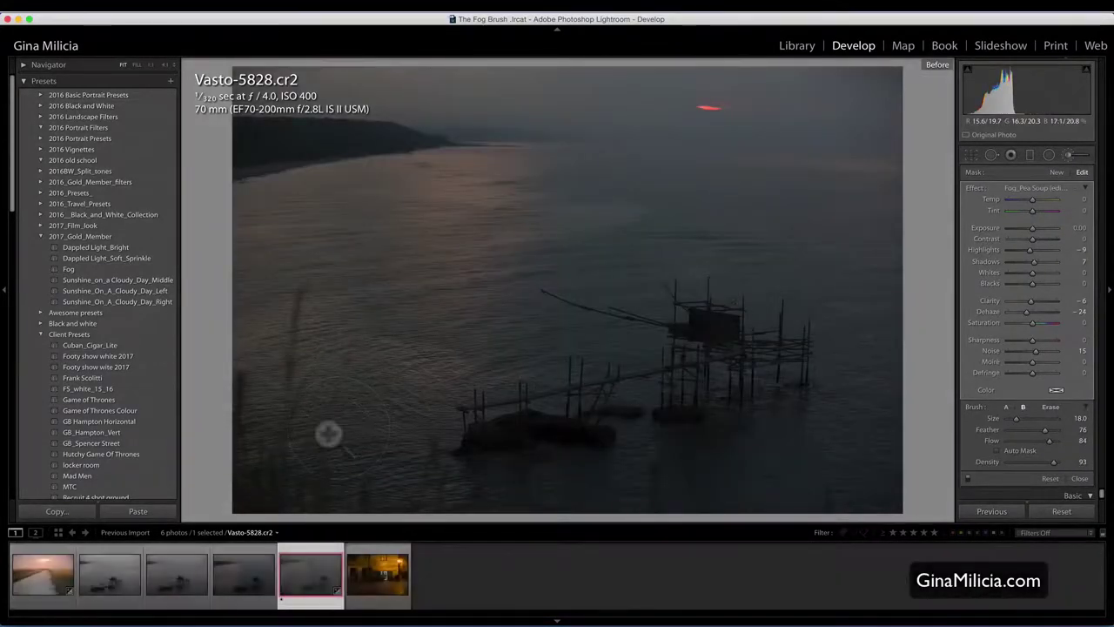
pyautogui.press('\\')
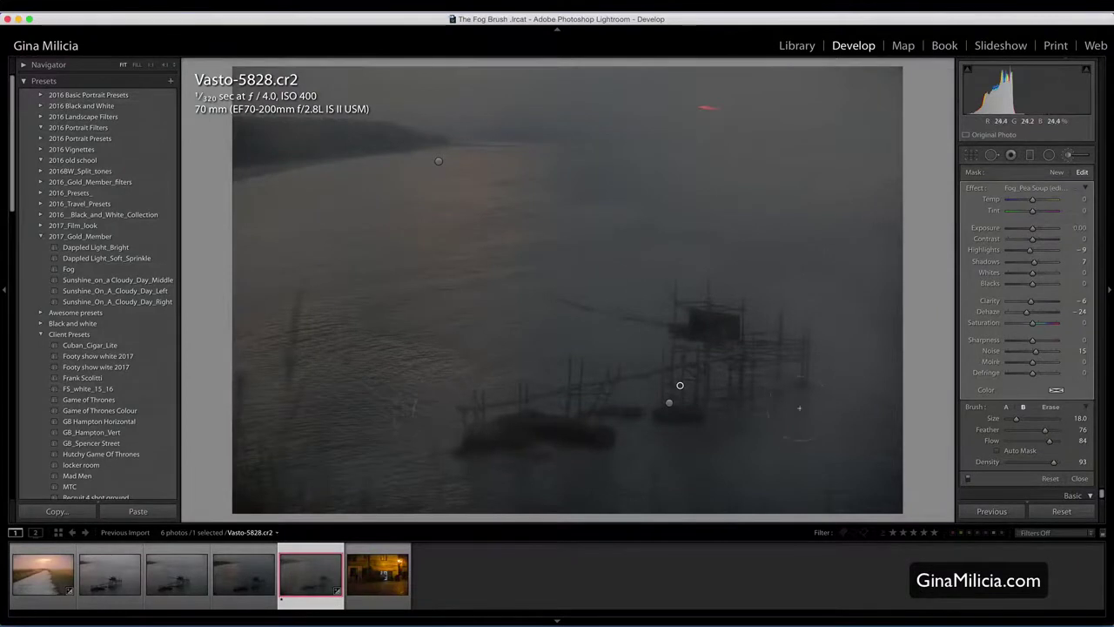
# Close the Adjustment Brush and set the photo's Blacks to −14, Contrast +19, Shadows +20, Clarity −10 and Exposure −0.05
pyautogui.click(1073, 157)
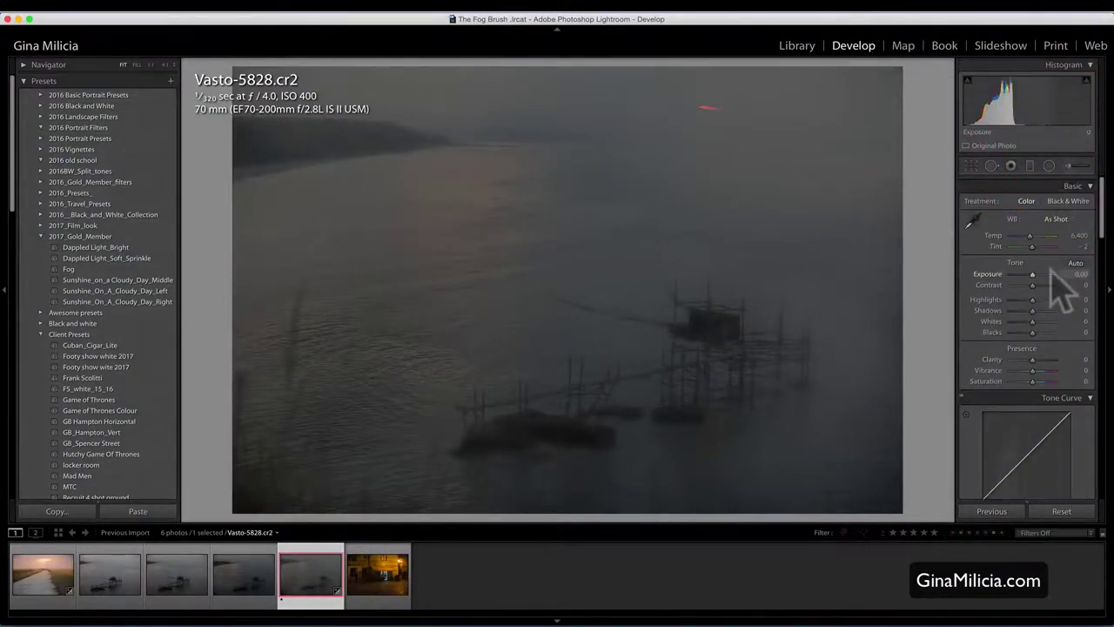
pyautogui.click(1058, 216)
pyautogui.click(1051, 216)
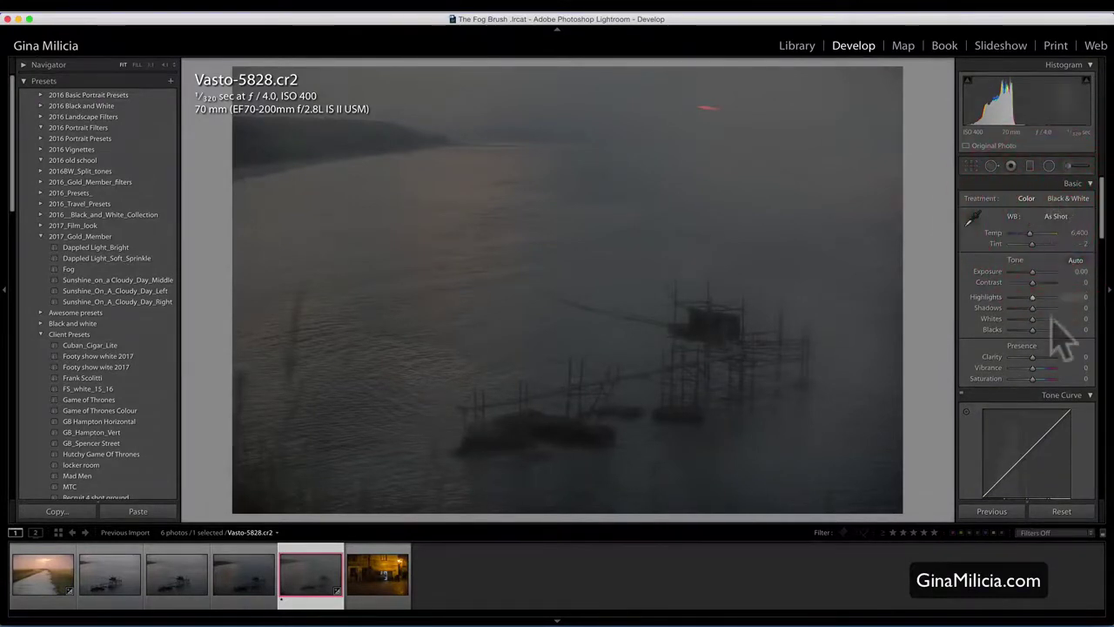
pyautogui.moveTo(1035, 337); pyautogui.dragTo(1031, 333)
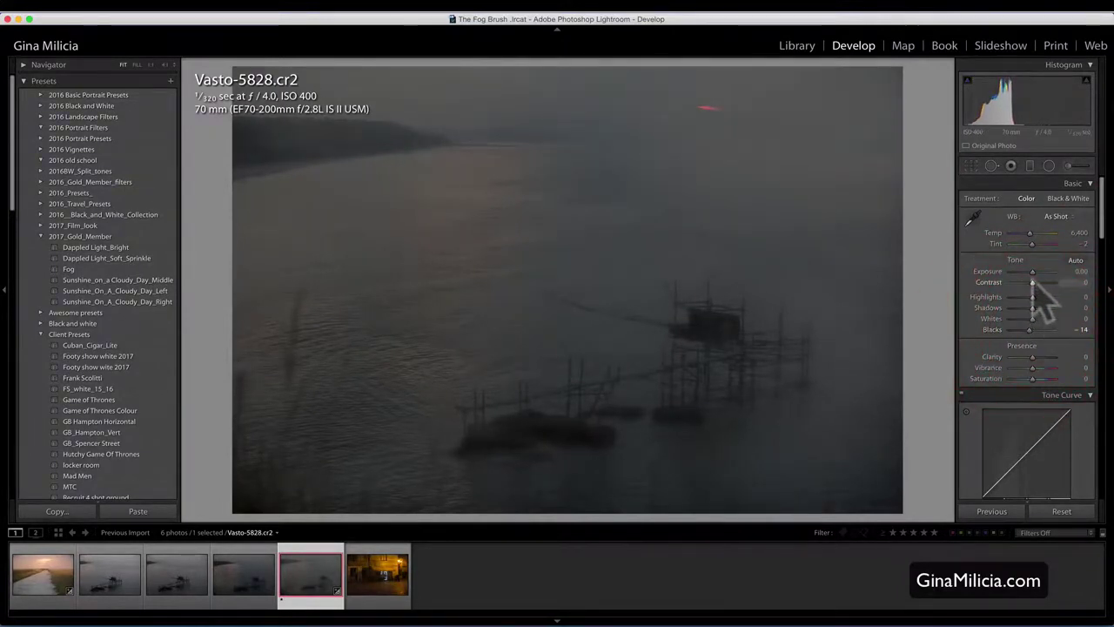
pyautogui.moveTo(1033, 284); pyautogui.dragTo(1036, 283)
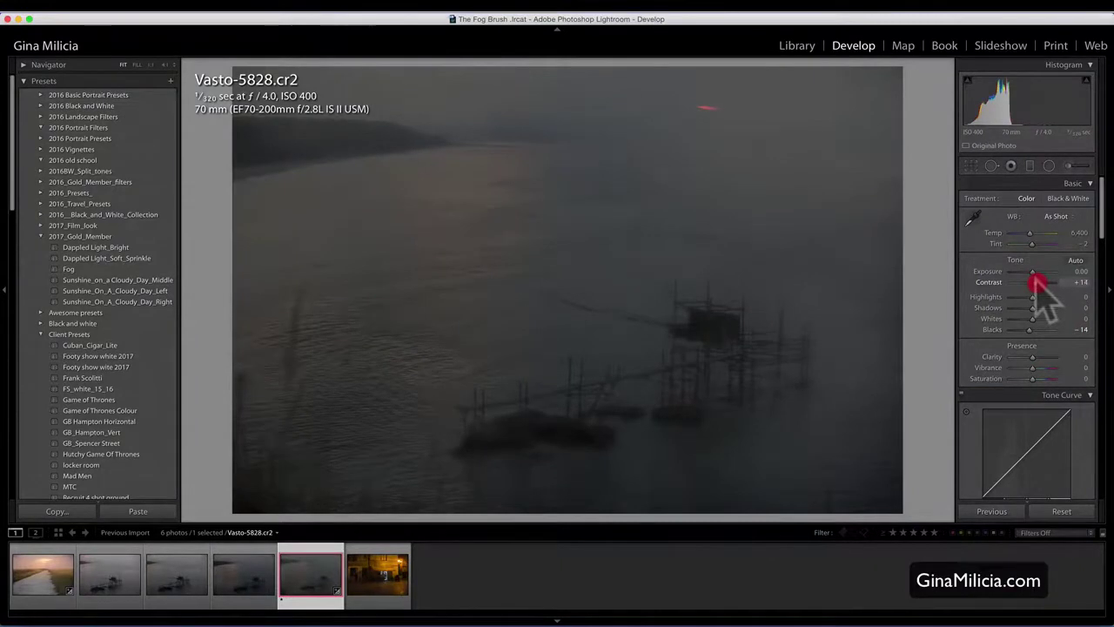
pyautogui.moveTo(1036, 283); pyautogui.dragTo(1035, 313)
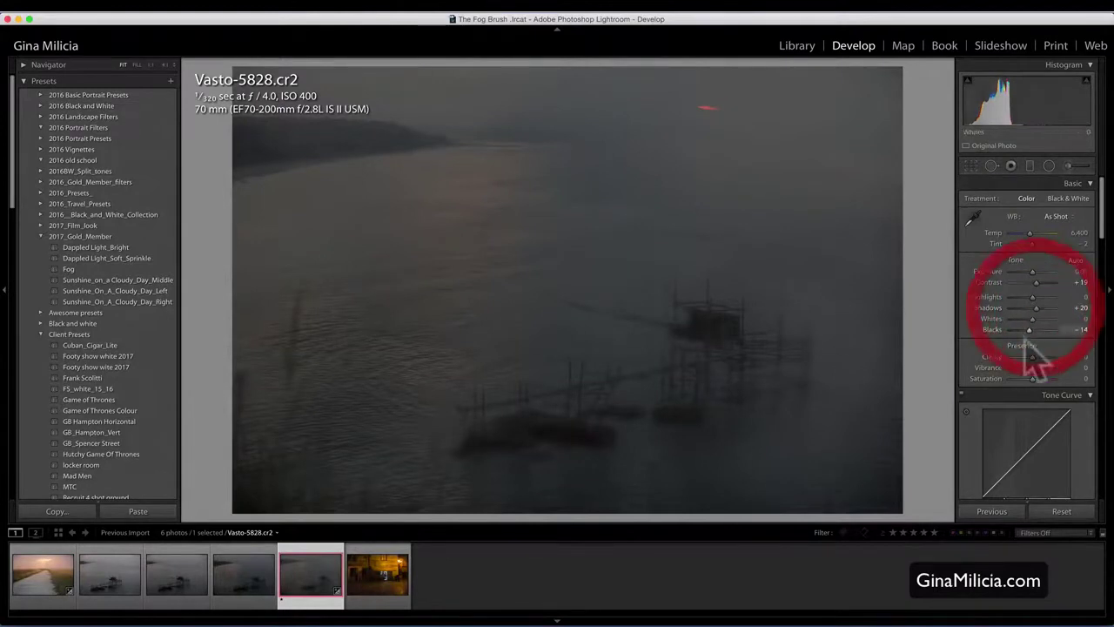
pyautogui.moveTo(1035, 357); pyautogui.dragTo(1031, 359)
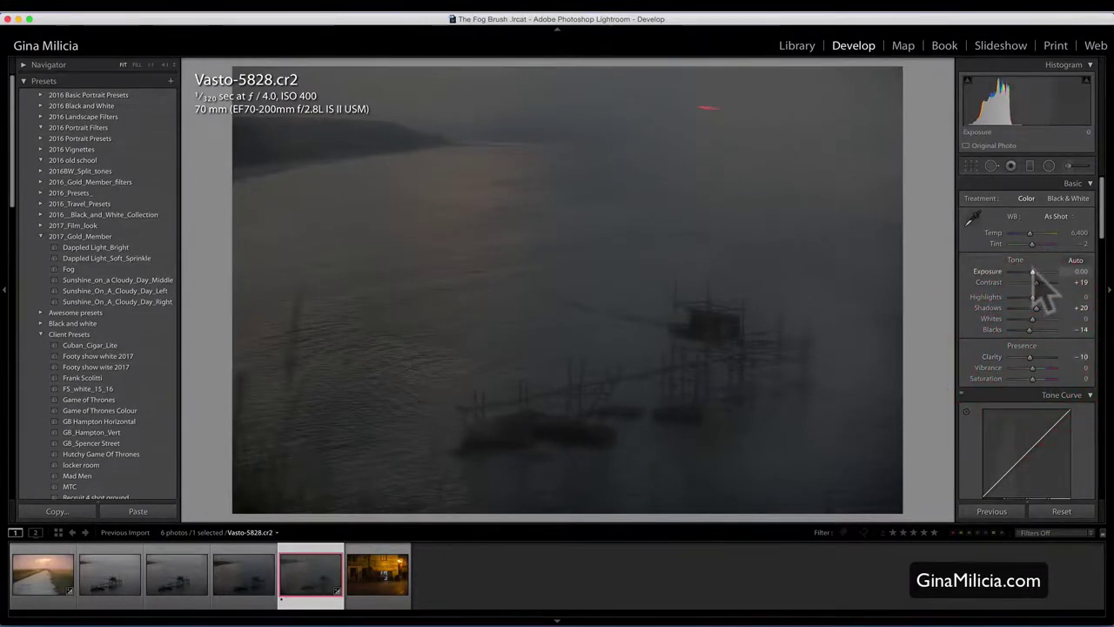
pyautogui.moveTo(1034, 272); pyautogui.dragTo(1032, 273)
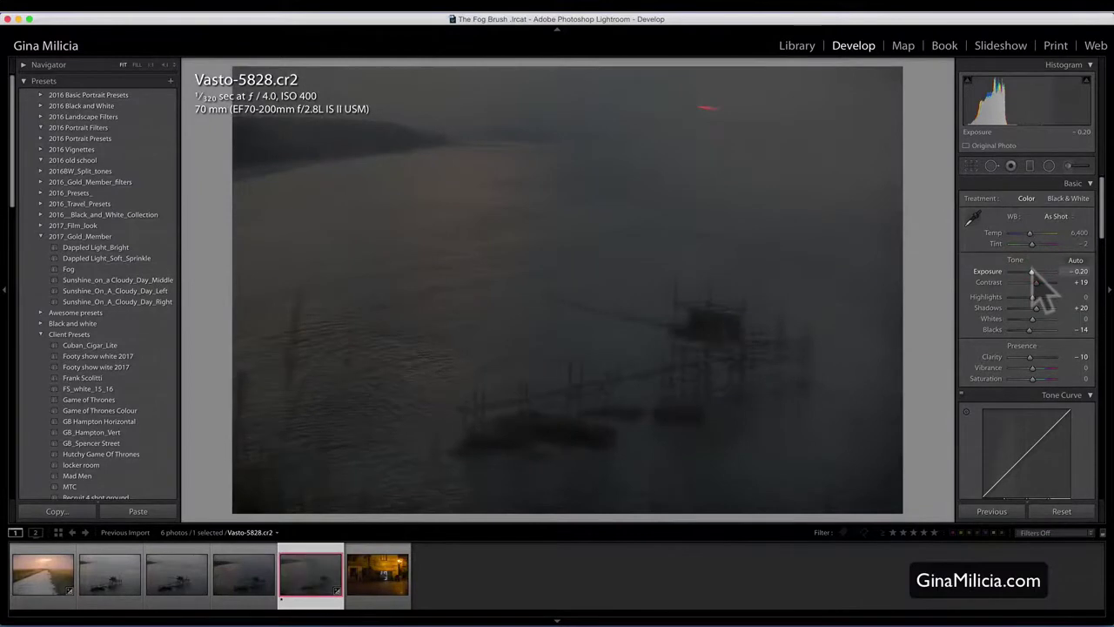
# Warm the white balance to Temp 7,432, lower Saturation to −23, and compare the photo with its original
pyautogui.moveTo(1030, 234); pyautogui.dragTo(1035, 233)
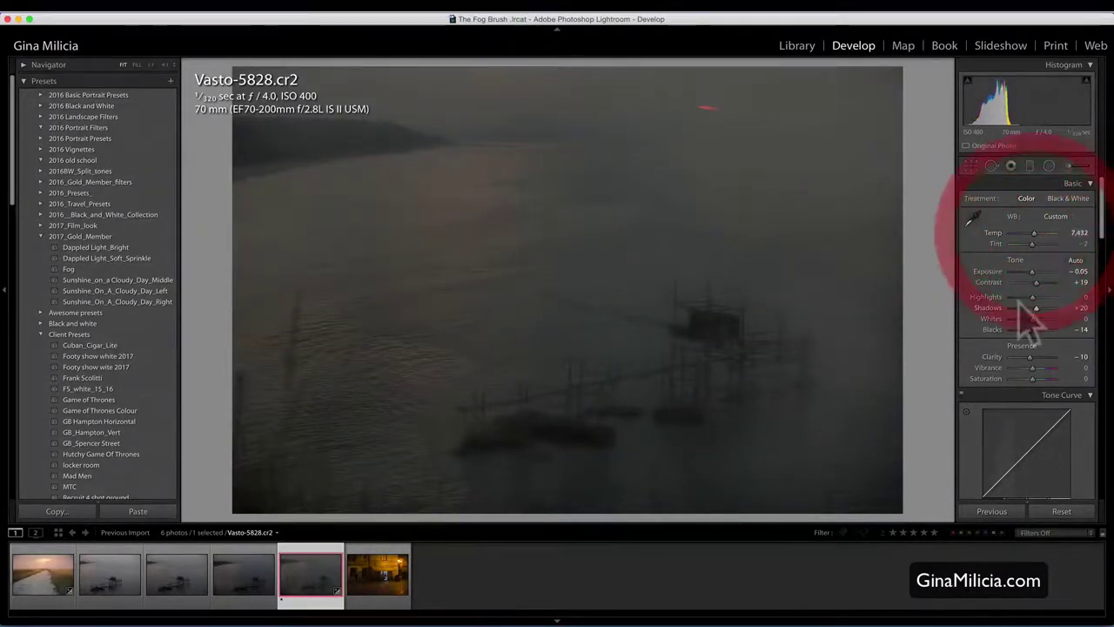
pyautogui.scroll(-3, 1027, 279)
pyautogui.scroll(2, 1023, 304)
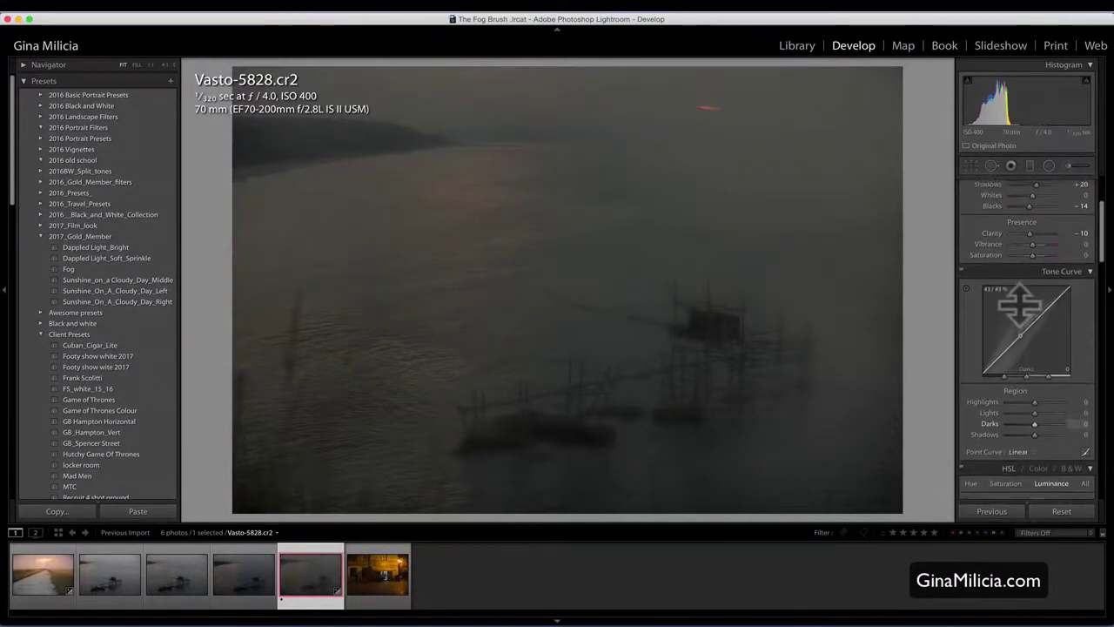
pyautogui.scroll(2, 1019, 305)
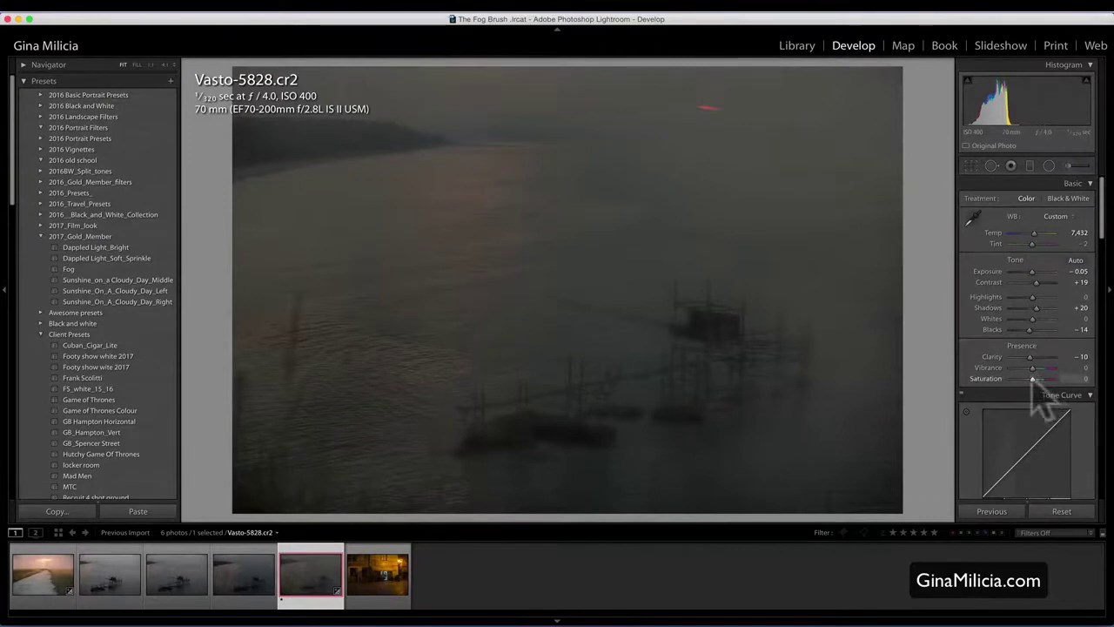
pyautogui.moveTo(1033, 379); pyautogui.dragTo(1027, 380)
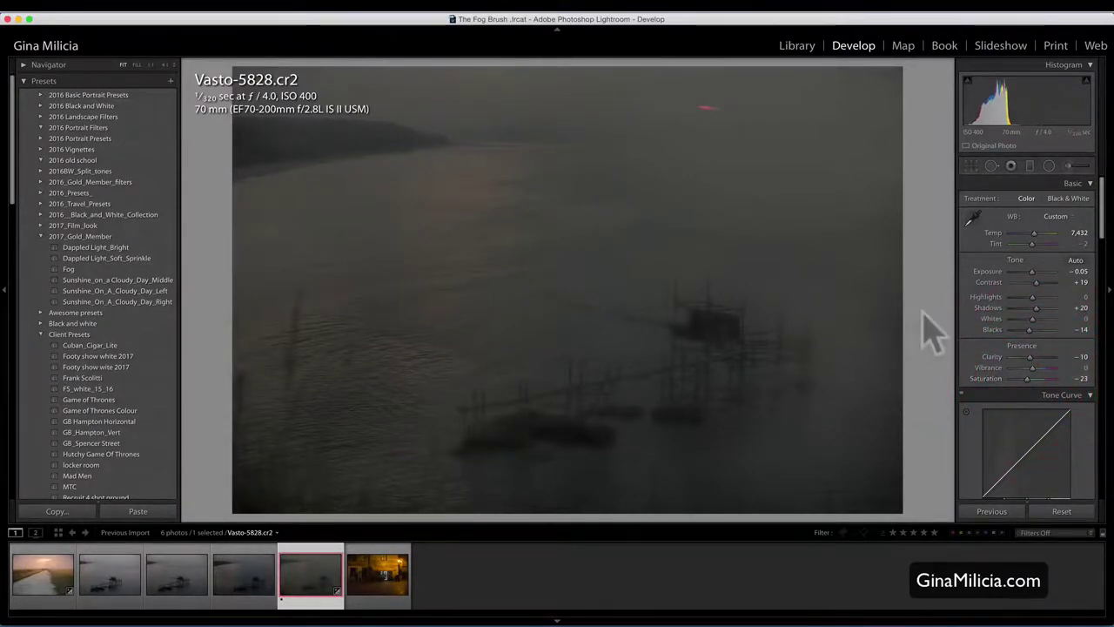
pyautogui.press('\\')
pyautogui.press('\\')
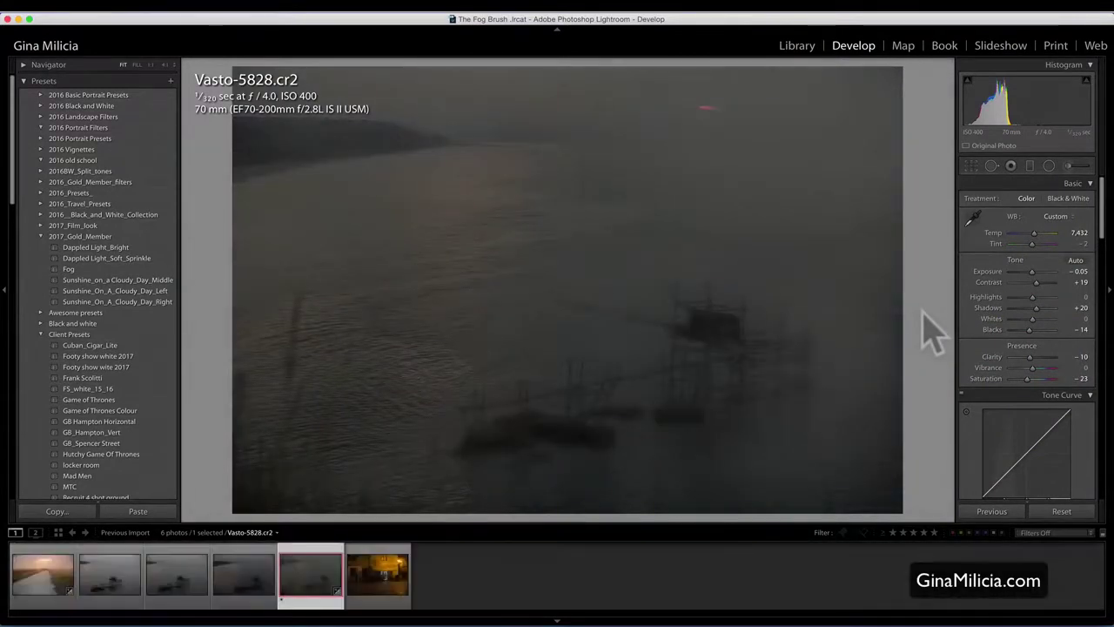
pyautogui.press('\\')
pyautogui.press('\\')
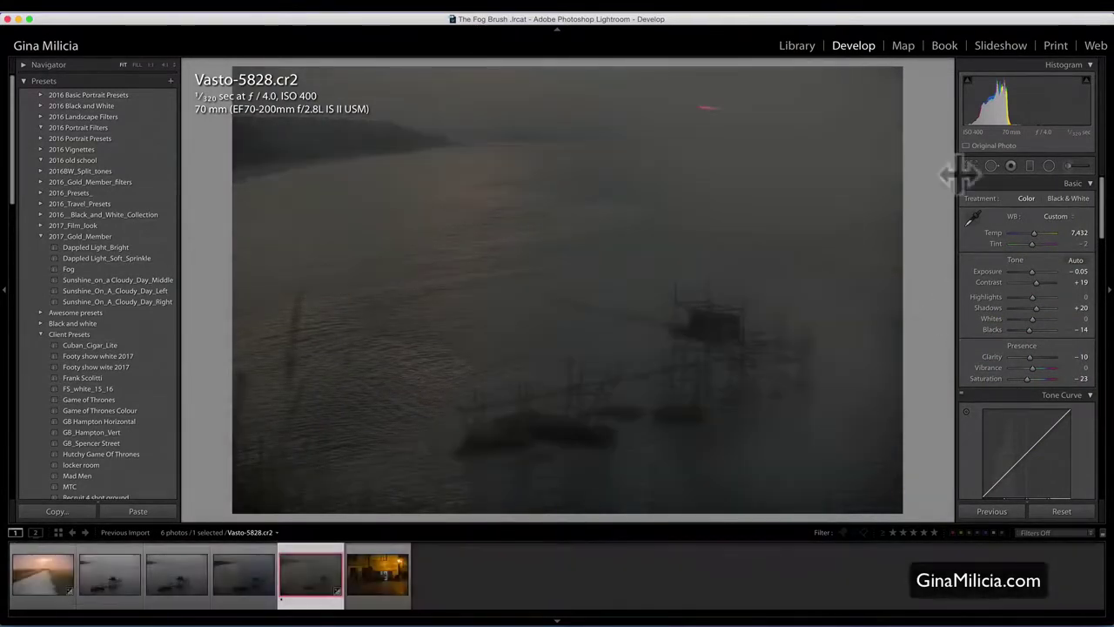
# Reopen the Adjustment Brush, select the pea soup fog mask on the pier, and check its painted coverage with the mask overlay
pyautogui.click(1077, 165)
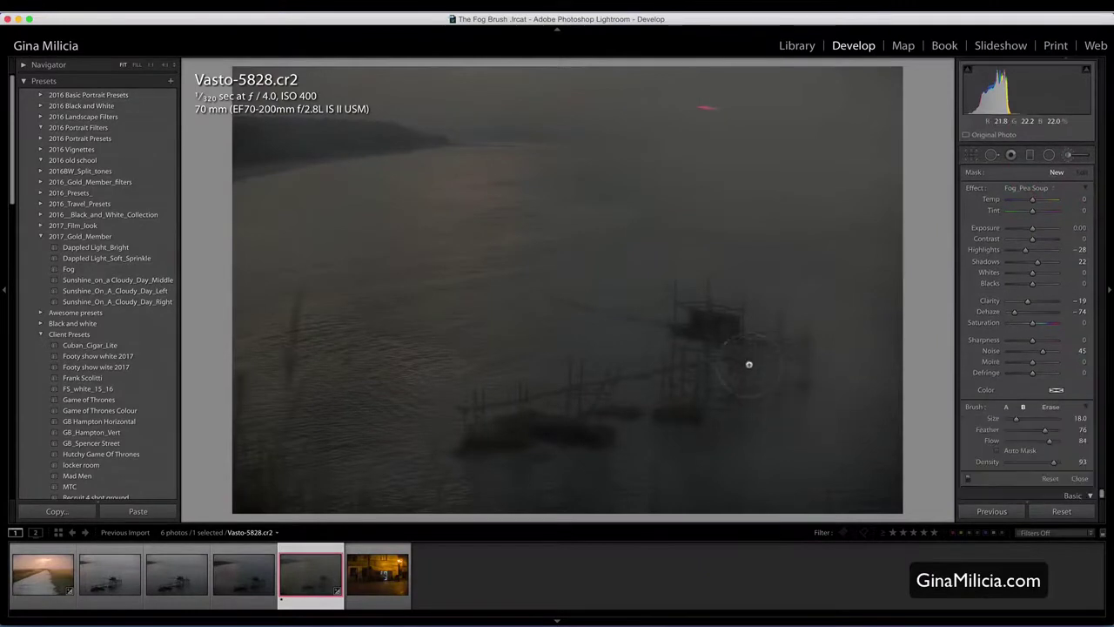
pyautogui.click(681, 387)
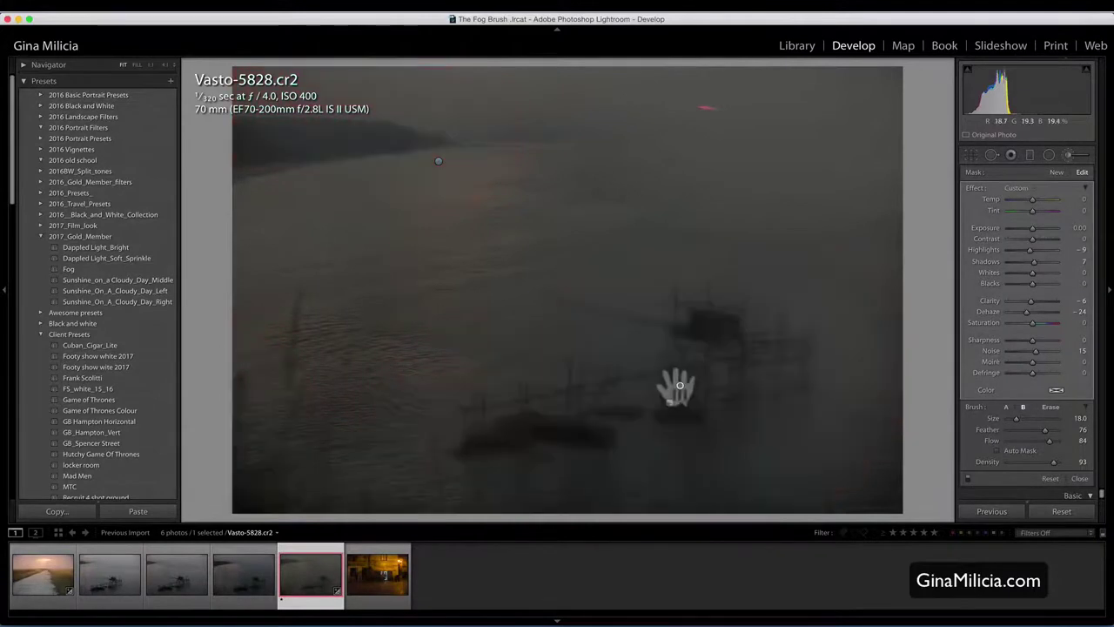
pyautogui.press('alt')
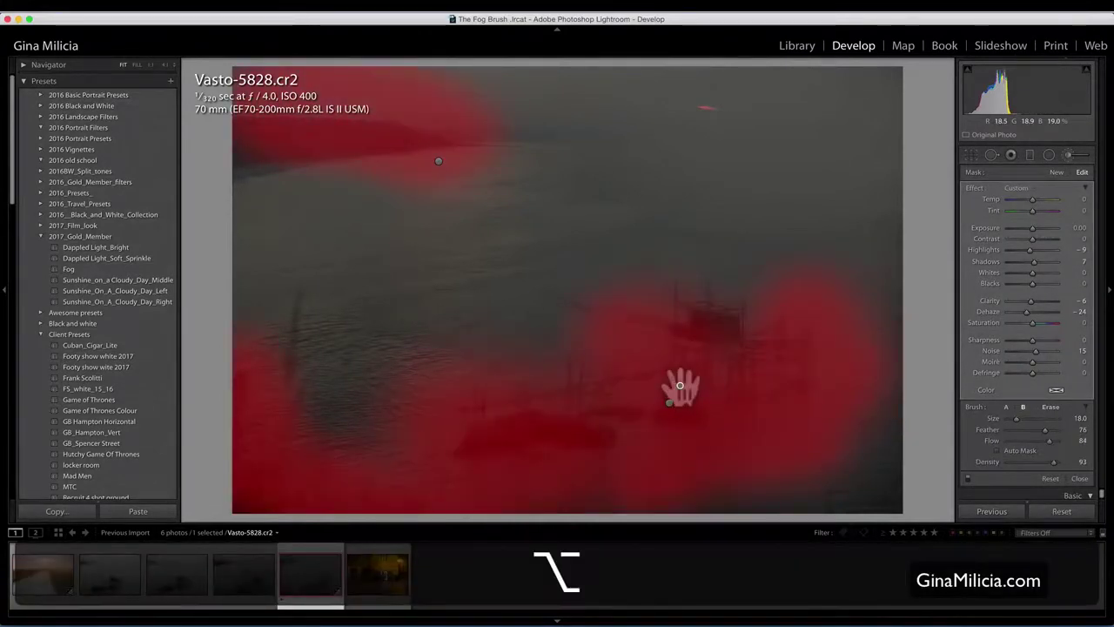
pyautogui.press('alt')
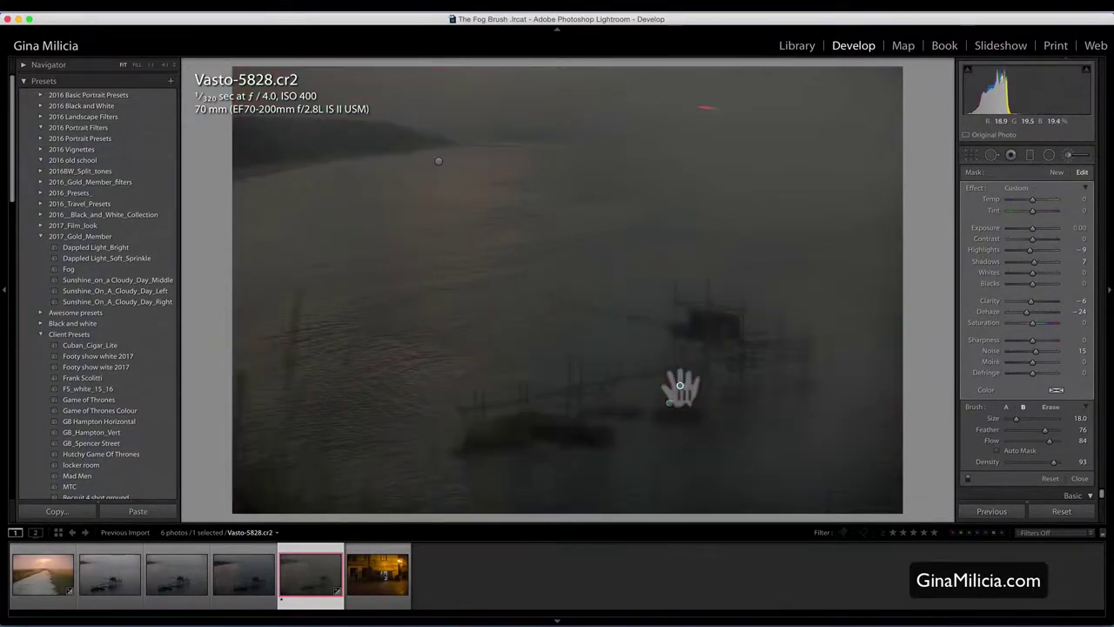
pyautogui.press('alt')
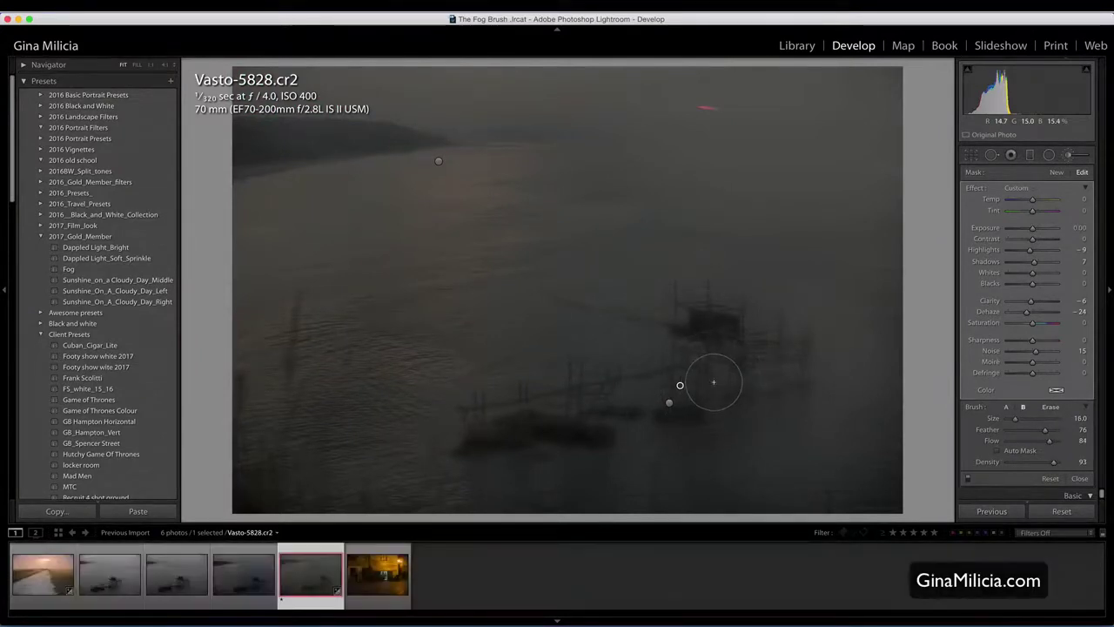
# Erase pea soup fog from the pier's stilts and outer posts with an eraser at Size 6, Feather 83 and Flow 24
pyautogui.scroll(-3, 713, 382)
pyautogui.moveTo(713, 382)
pyautogui.mouseDown()
pyautogui.moveTo(677, 386)
pyautogui.moveTo(722, 393)
pyautogui.moveTo(713, 398)
pyautogui.moveTo(674, 394)
pyautogui.mouseUp()
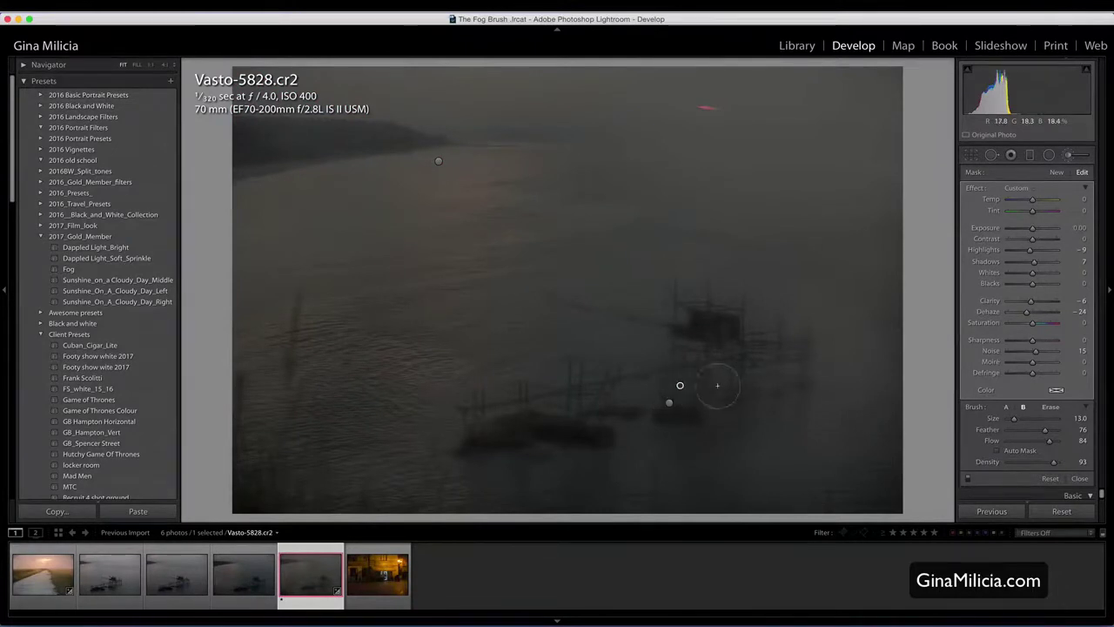
pyautogui.press('alt')
pyautogui.moveTo(722, 386)
pyautogui.mouseDown()
pyautogui.moveTo(774, 443)
pyautogui.moveTo(728, 383)
pyautogui.mouseUp()
pyautogui.scroll(-2, 728, 383)
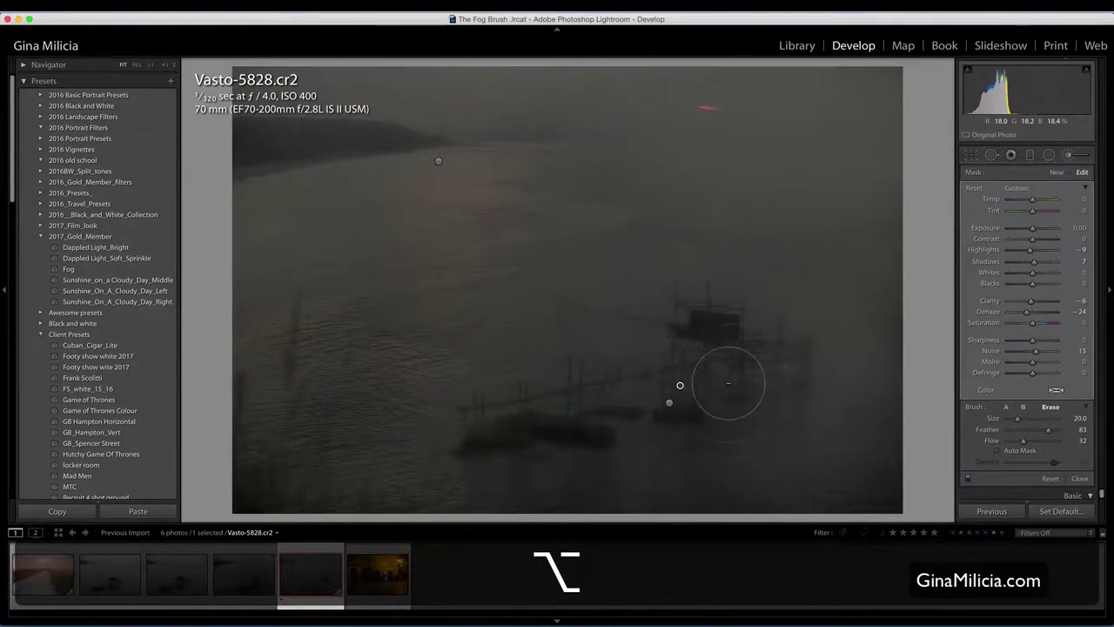
pyautogui.scroll(-8, 728, 383)
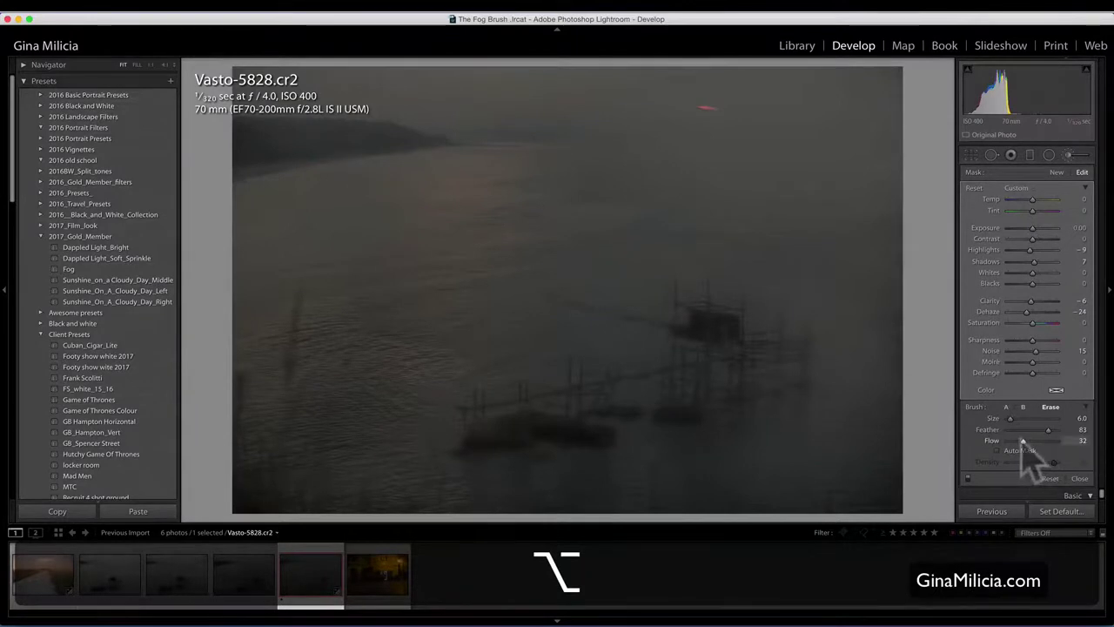
pyautogui.moveTo(1023, 441); pyautogui.dragTo(1016, 441)
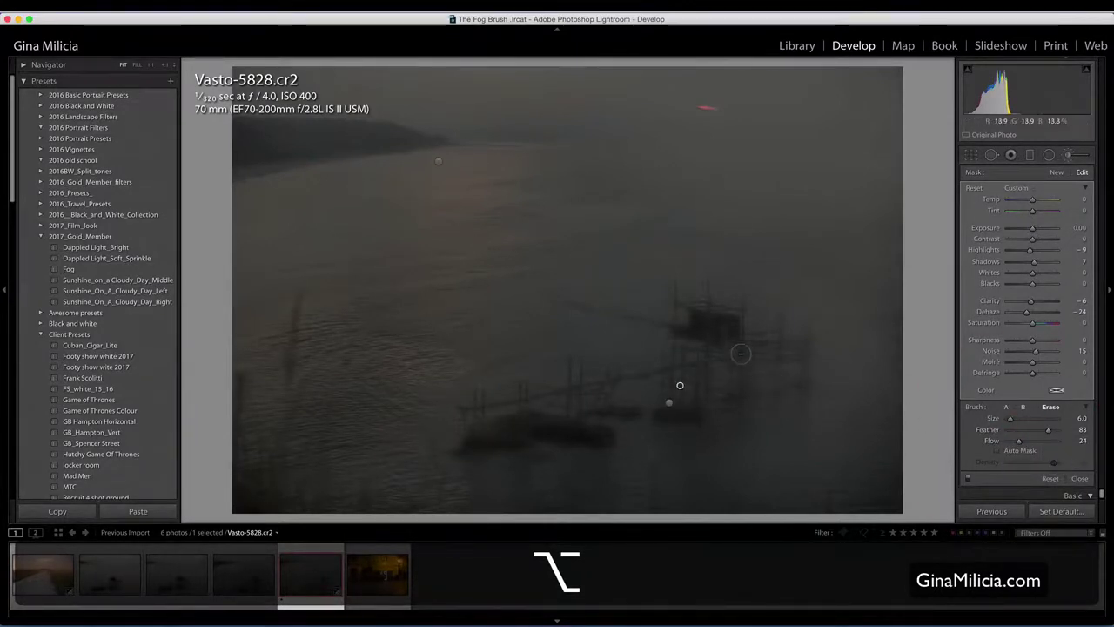
pyautogui.moveTo(740, 353); pyautogui.dragTo(732, 343)
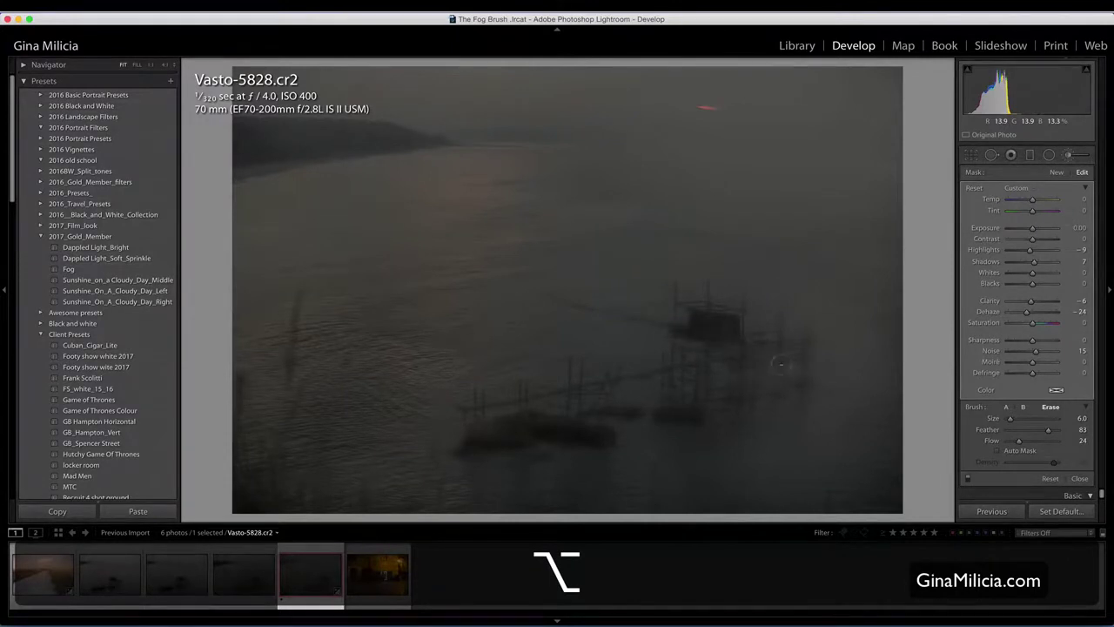
pyautogui.moveTo(810, 323)
pyautogui.mouseDown()
pyautogui.moveTo(806, 354)
pyautogui.moveTo(811, 305)
pyautogui.mouseUp()
# Raise the eraser's Flow to 43 and its Size to about 14, and clear more fog from the outer posts and the hut
pyautogui.moveTo(1020, 440); pyautogui.dragTo(1030, 440)
pyautogui.moveTo(801, 366)
pyautogui.mouseDown()
pyautogui.moveTo(804, 335)
pyautogui.moveTo(804, 356)
pyautogui.moveTo(810, 324)
pyautogui.moveTo(797, 328)
pyautogui.moveTo(810, 359)
pyautogui.mouseUp()
pyautogui.scroll(5, 743, 424)
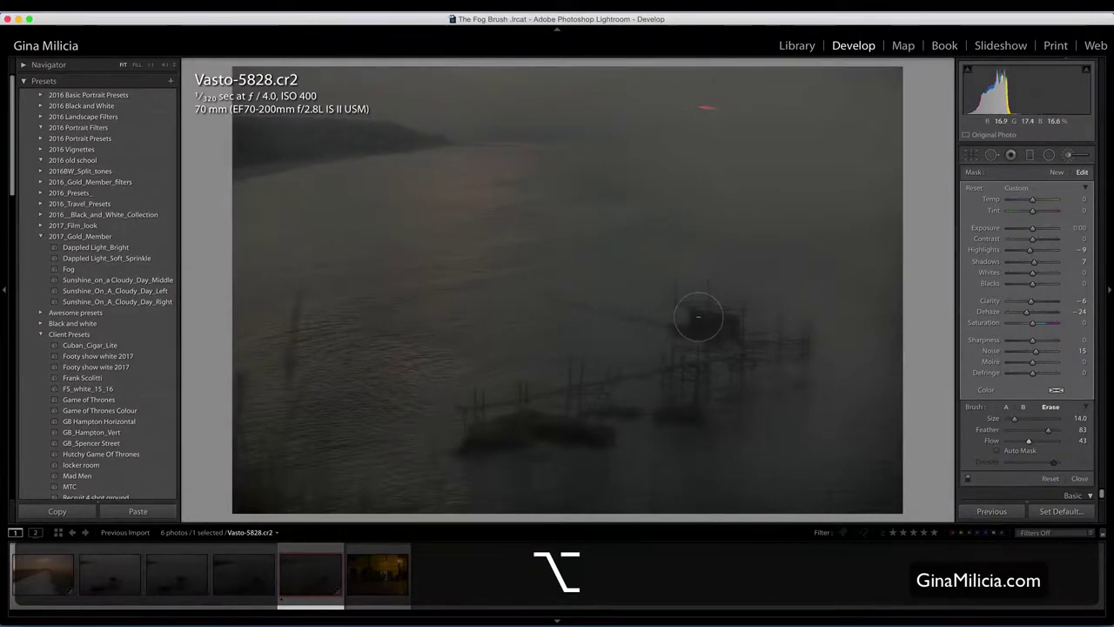
pyautogui.scroll(-1, 698, 317)
pyautogui.moveTo(696, 316); pyautogui.dragTo(666, 326)
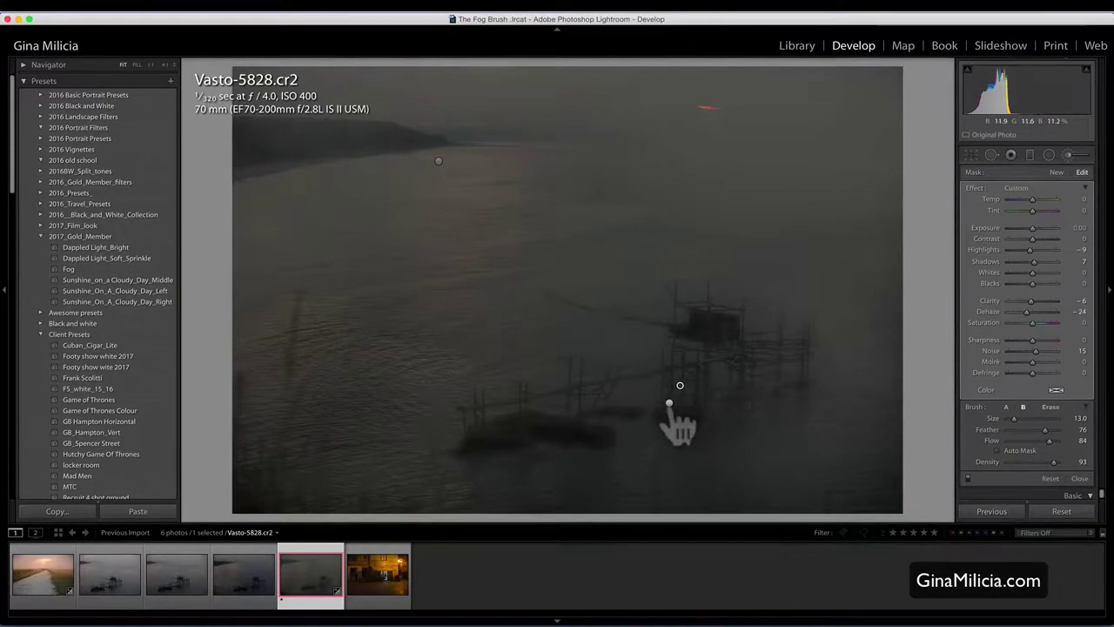
# Select the Fog_Pea Soup_lite mask, erase its fog from the hut and pier at Size 4 and 10, and compare with the original
pyautogui.press('o')
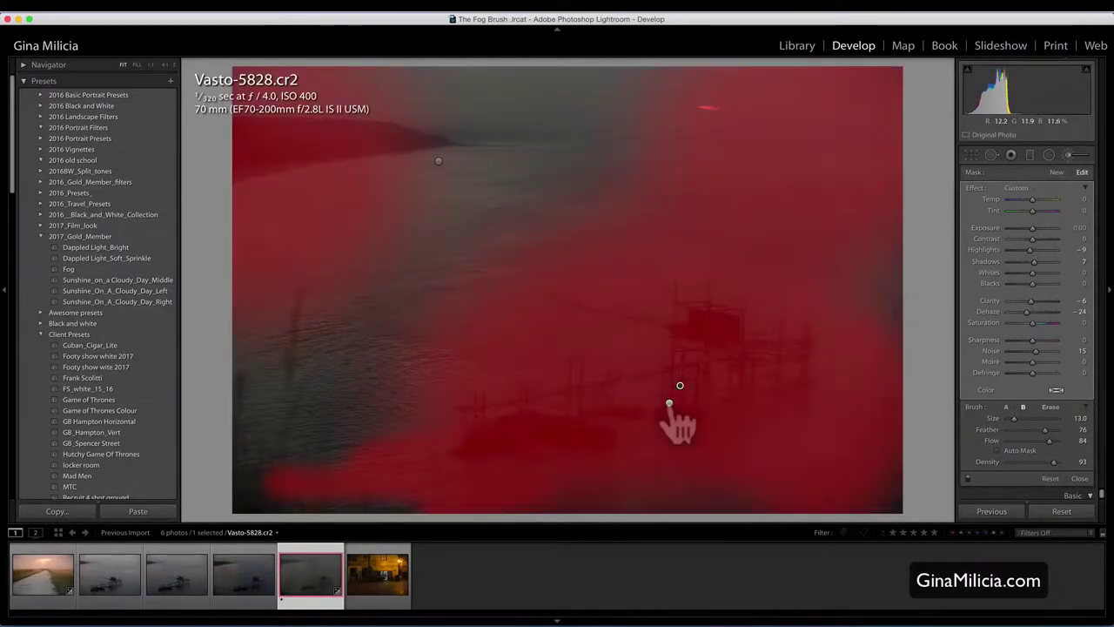
pyautogui.click(669, 402)
pyautogui.press('alt')
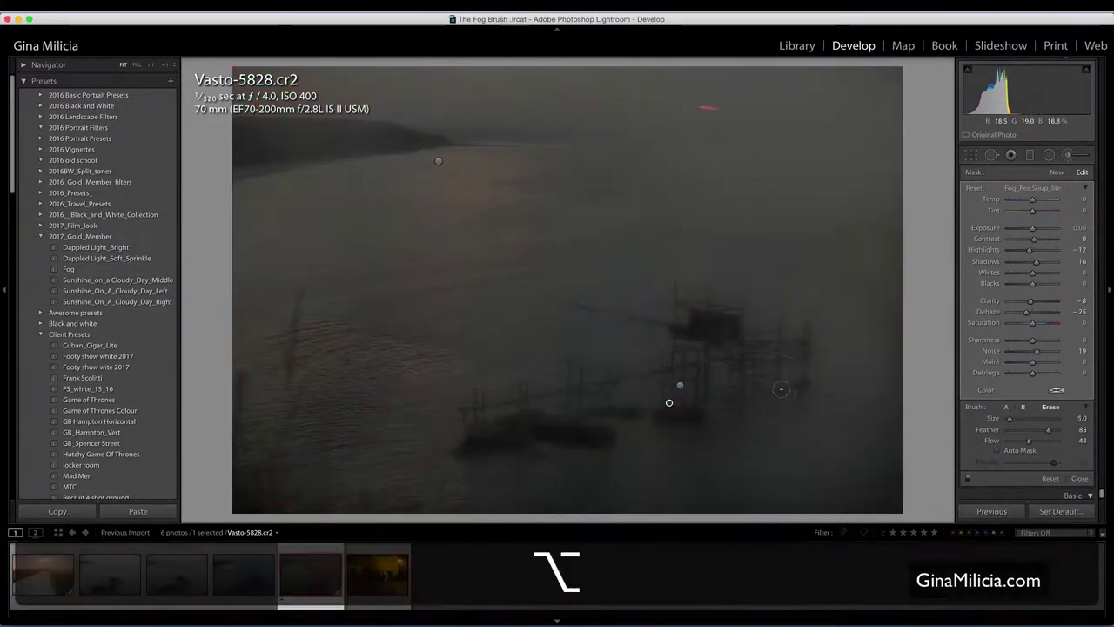
pyautogui.press('[')
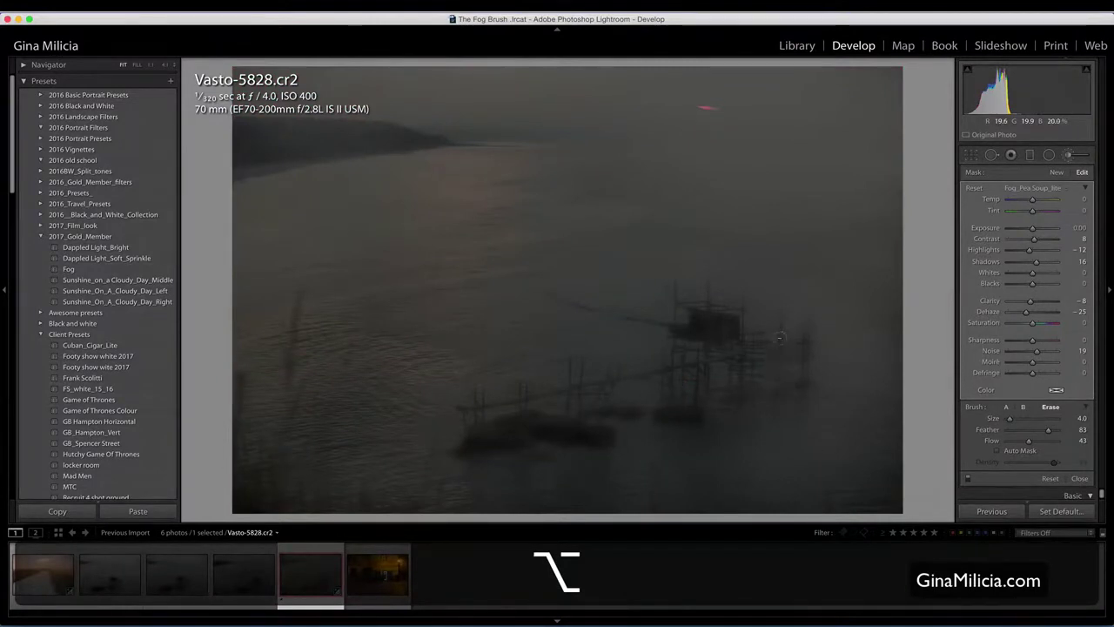
pyautogui.moveTo(711, 318); pyautogui.dragTo(755, 341)
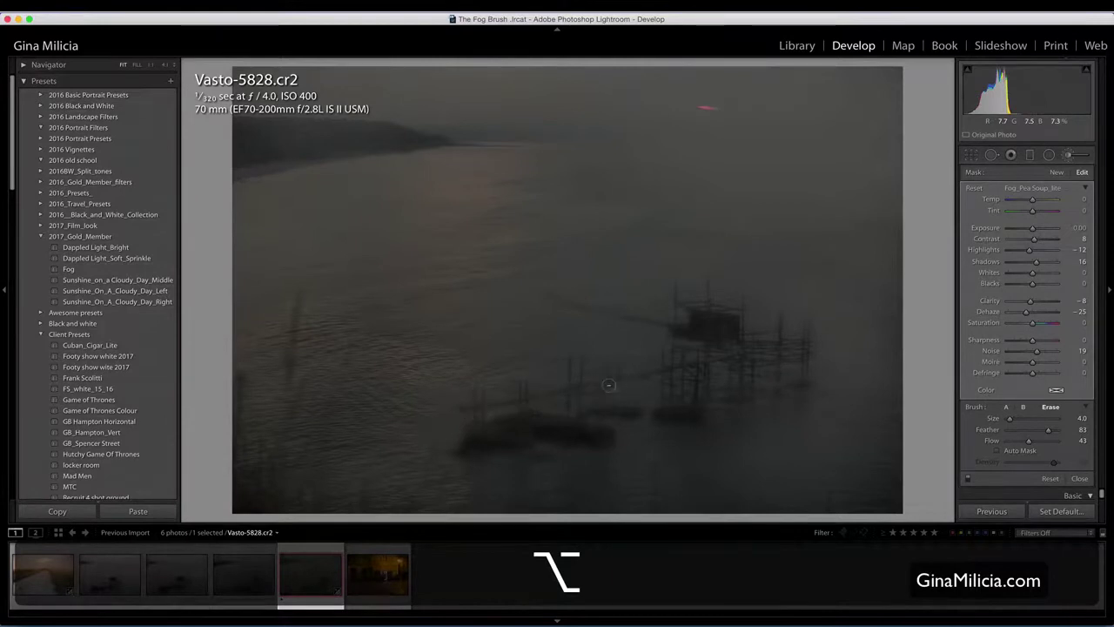
pyautogui.scroll(3, 426, 144)
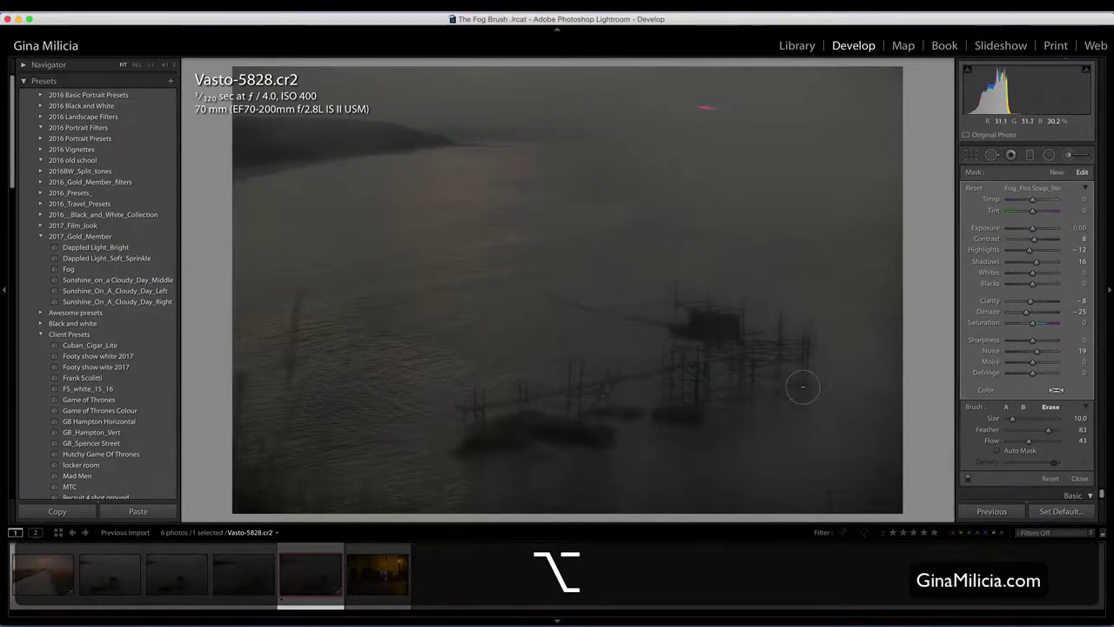
pyautogui.press('alt')
pyautogui.press('\\')
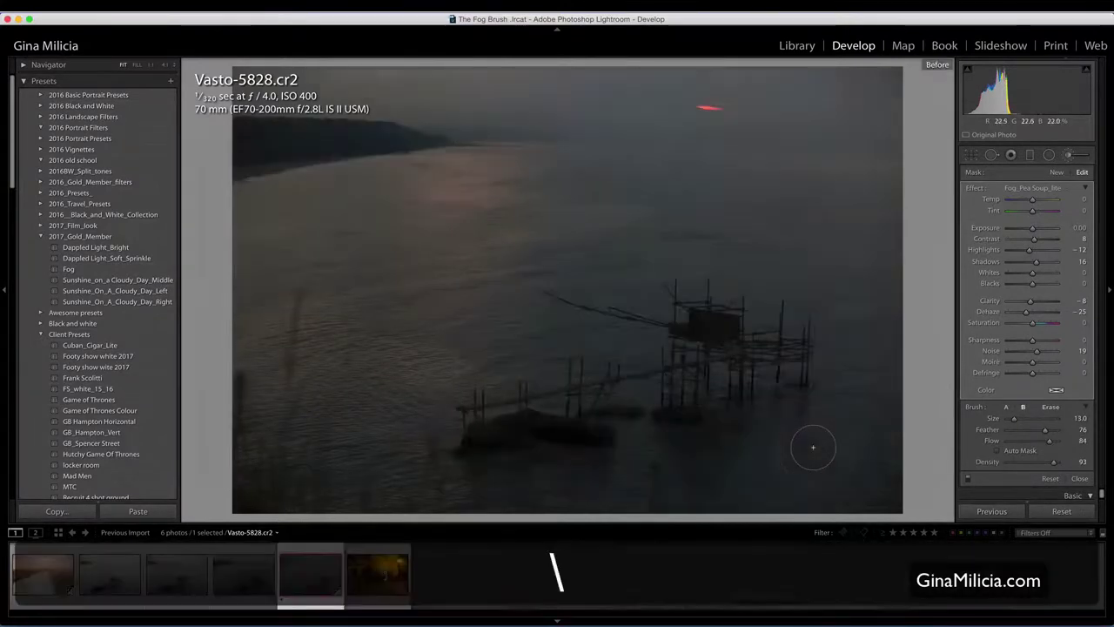
pyautogui.press('\\')
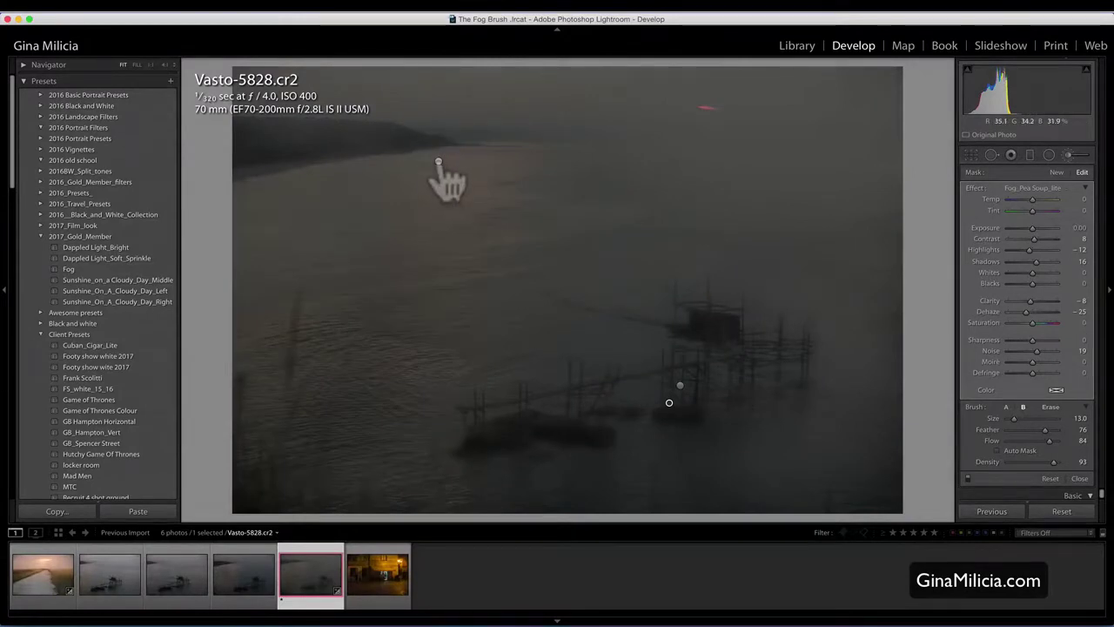
# Select the fog mask beside the headland, switch its brush to erasing, and compare the photo with its original
pyautogui.moveTo(448, 181)
pyautogui.press('alt')
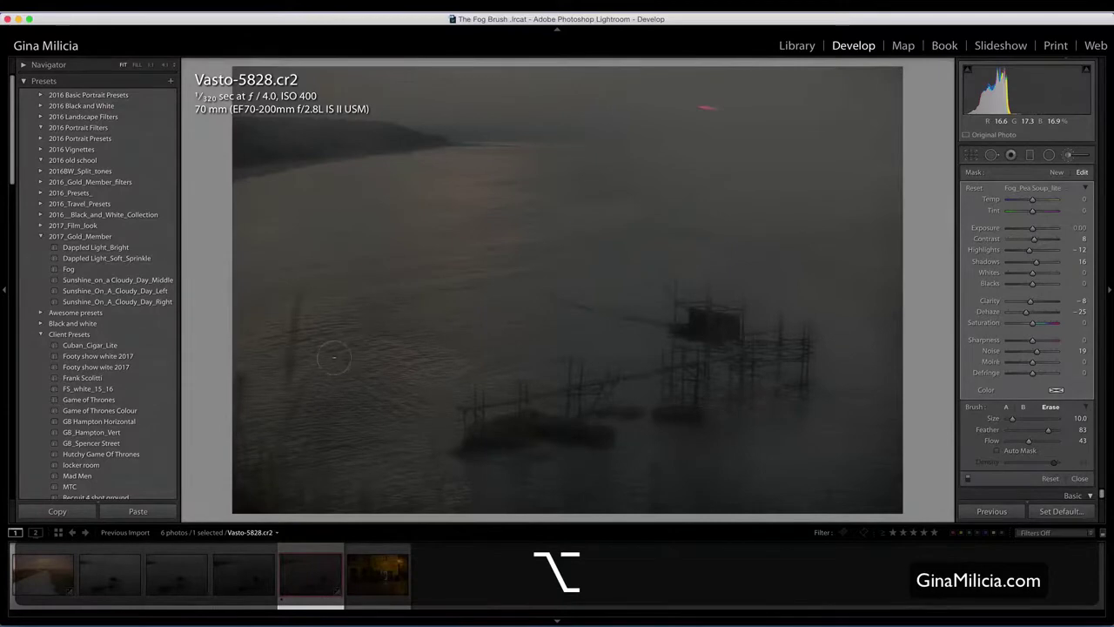
pyautogui.press('\\')
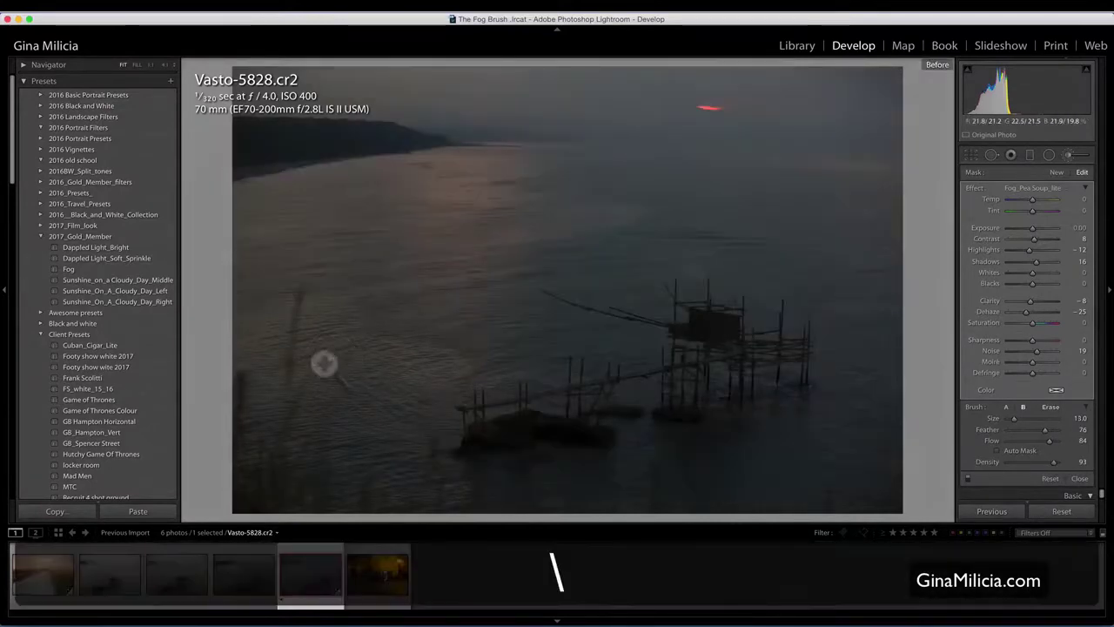
pyautogui.press('\\')
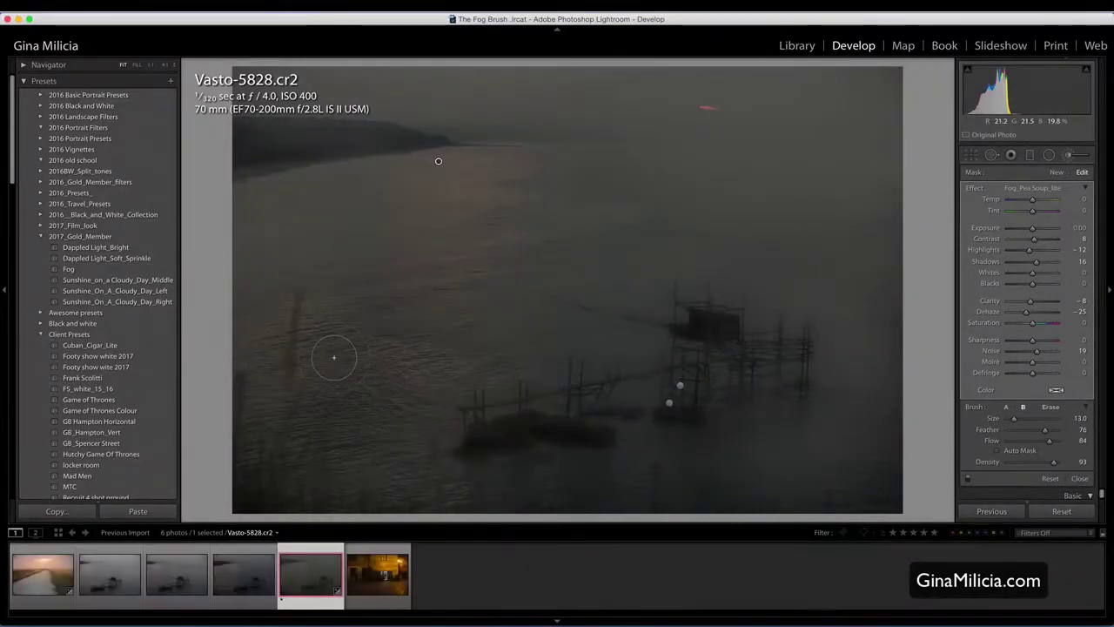
pyautogui.press('\\')
pyautogui.press('\\')
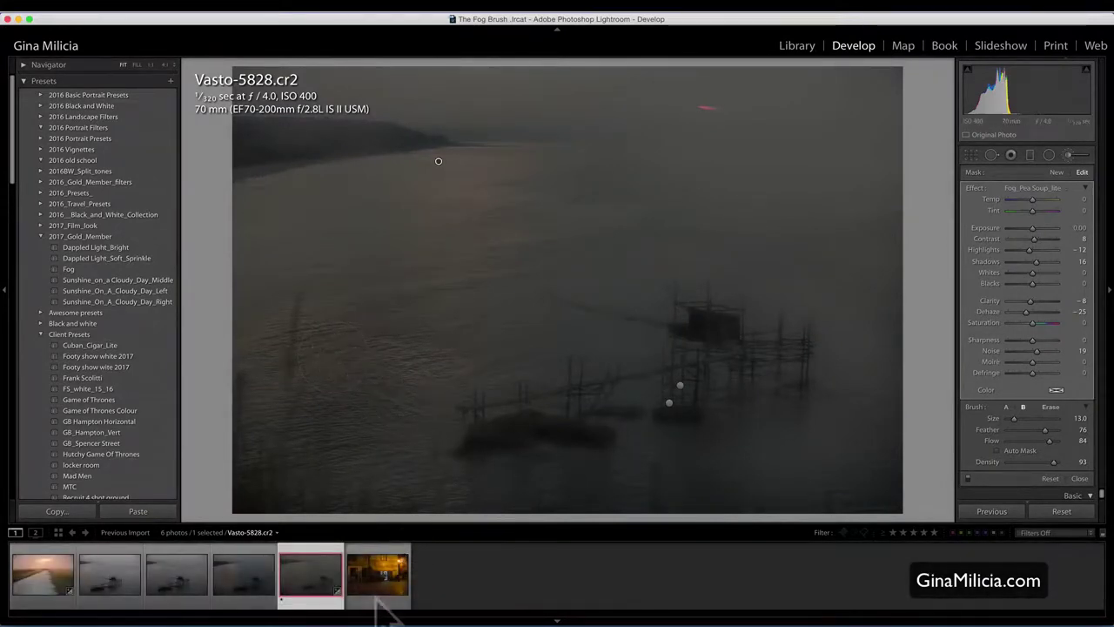
# Open the night street photo Vasto-5857.cr2, close the Adjustment Brush, and straighten the crop along the lamp post to an angle of 1.72
pyautogui.click(384, 596)
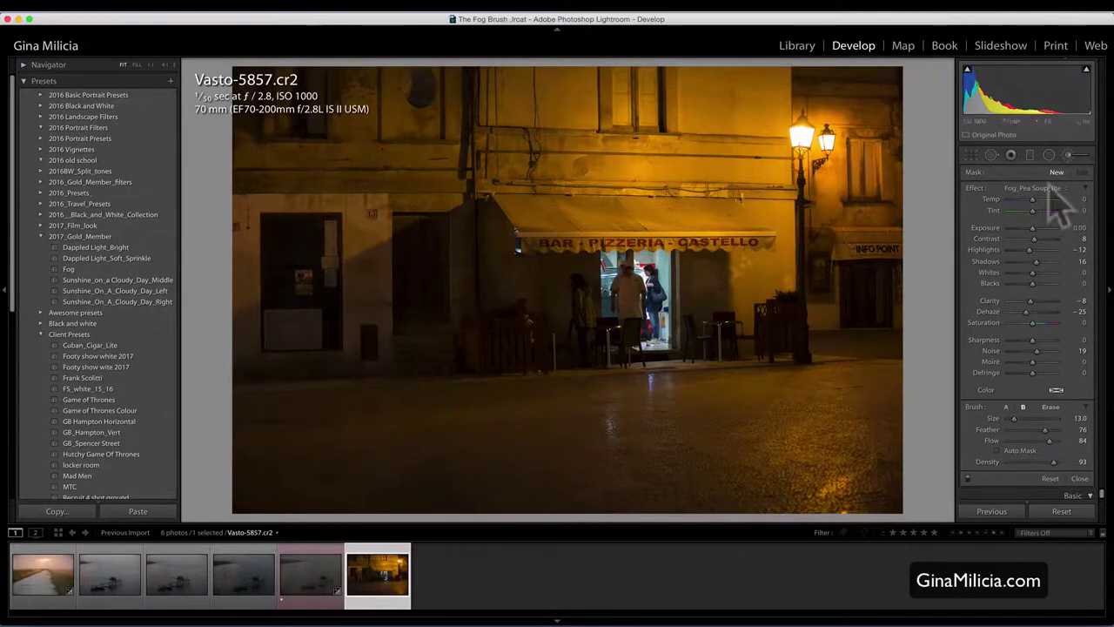
pyautogui.click(1069, 155)
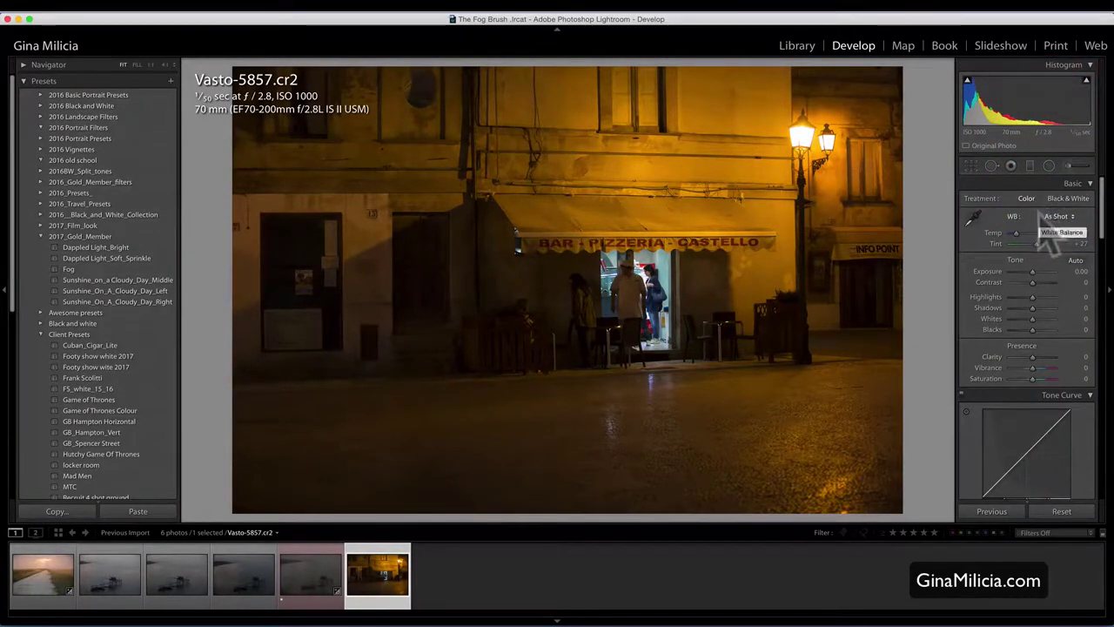
pyautogui.click(972, 165)
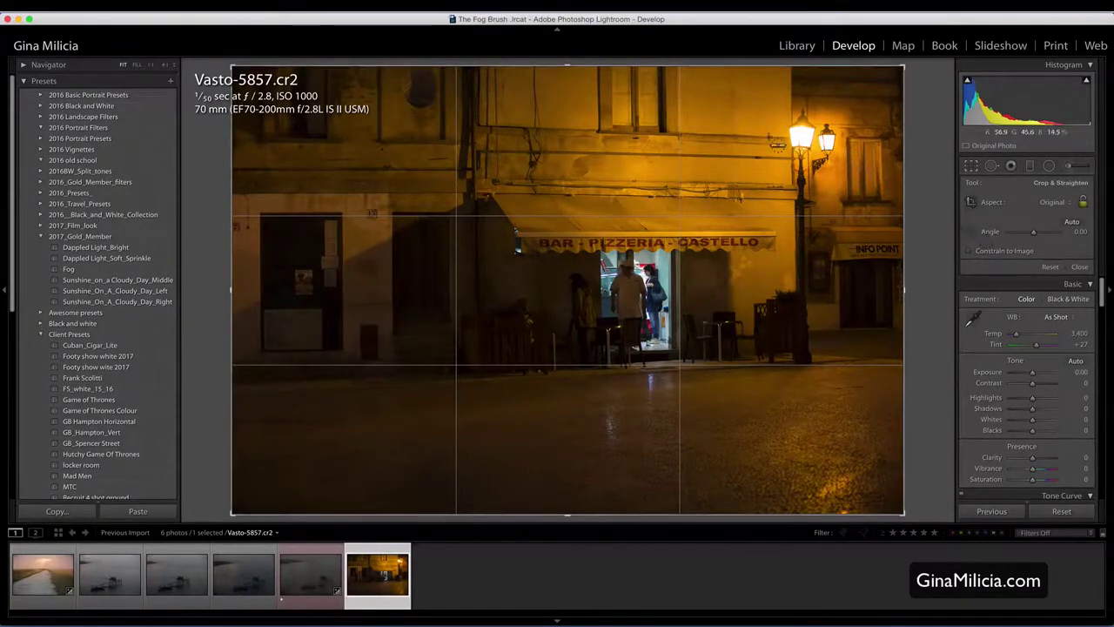
pyautogui.moveTo(791, 66); pyautogui.dragTo(797, 320)
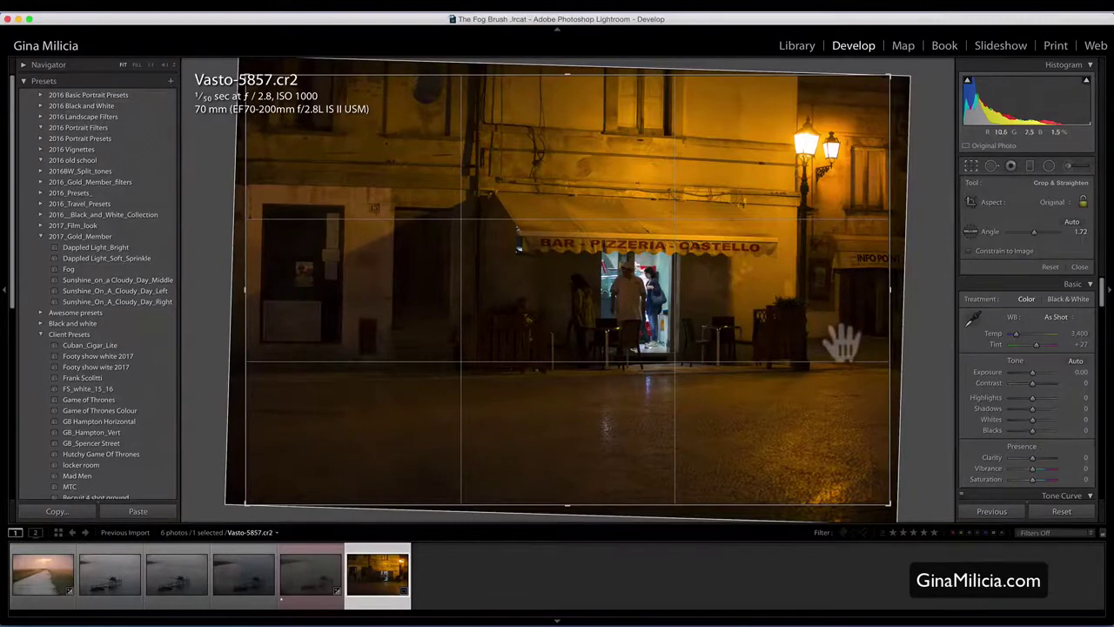
pyautogui.moveTo(891, 78); pyautogui.dragTo(889, 80)
pyautogui.press('Return')
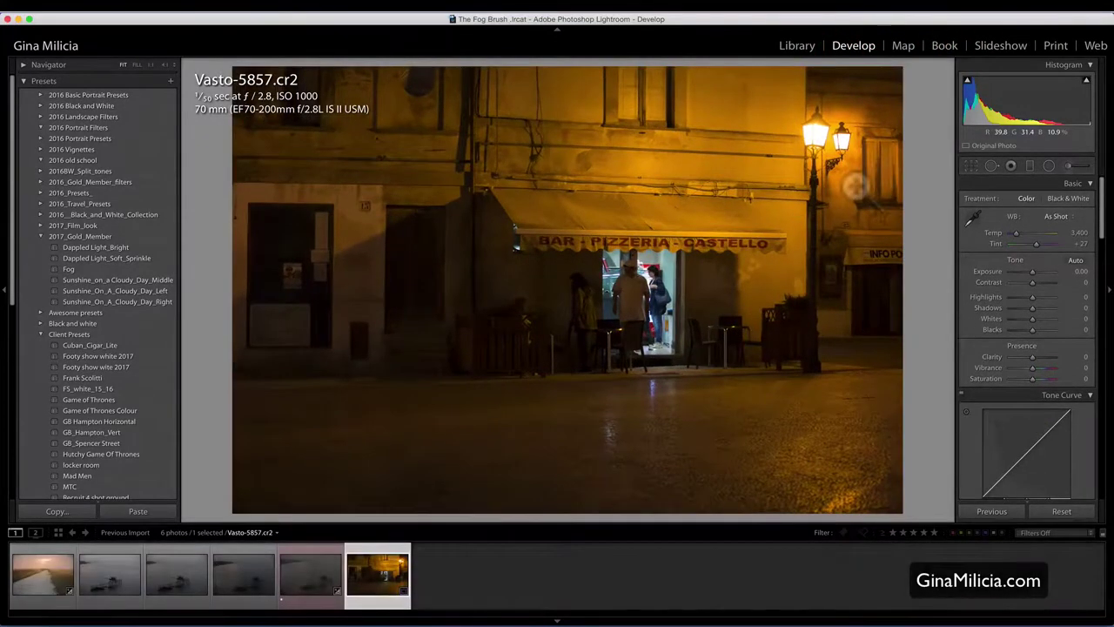
# Apply the Vertical Upright correction to the street photo
pyautogui.scroll(-20, 1015, 360)
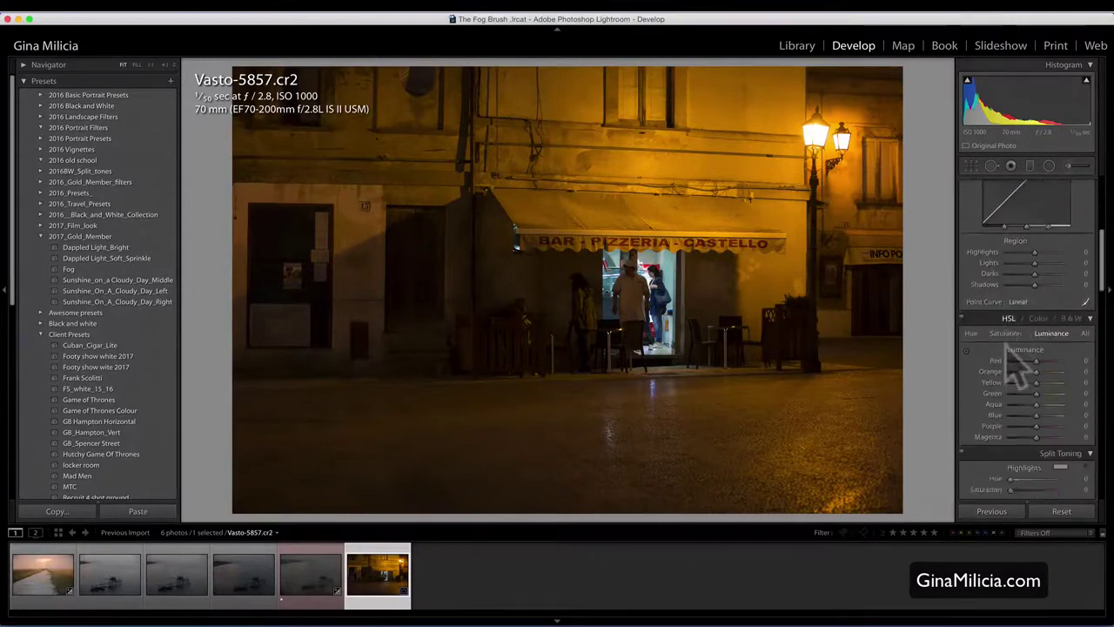
pyautogui.scroll(10, 1016, 362)
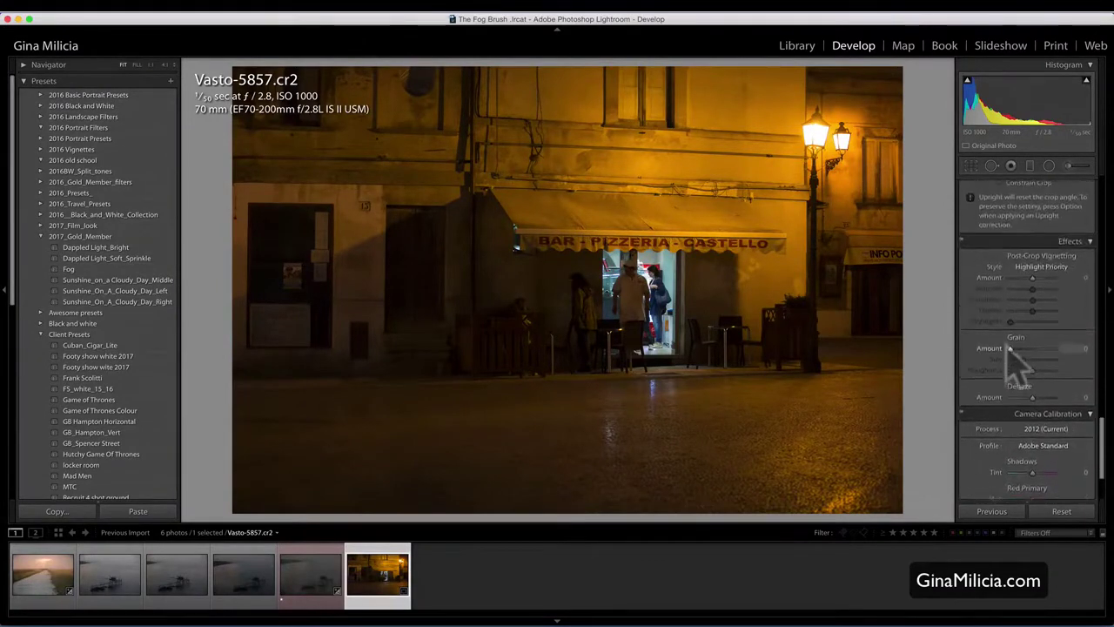
pyautogui.scroll(1, 1019, 361)
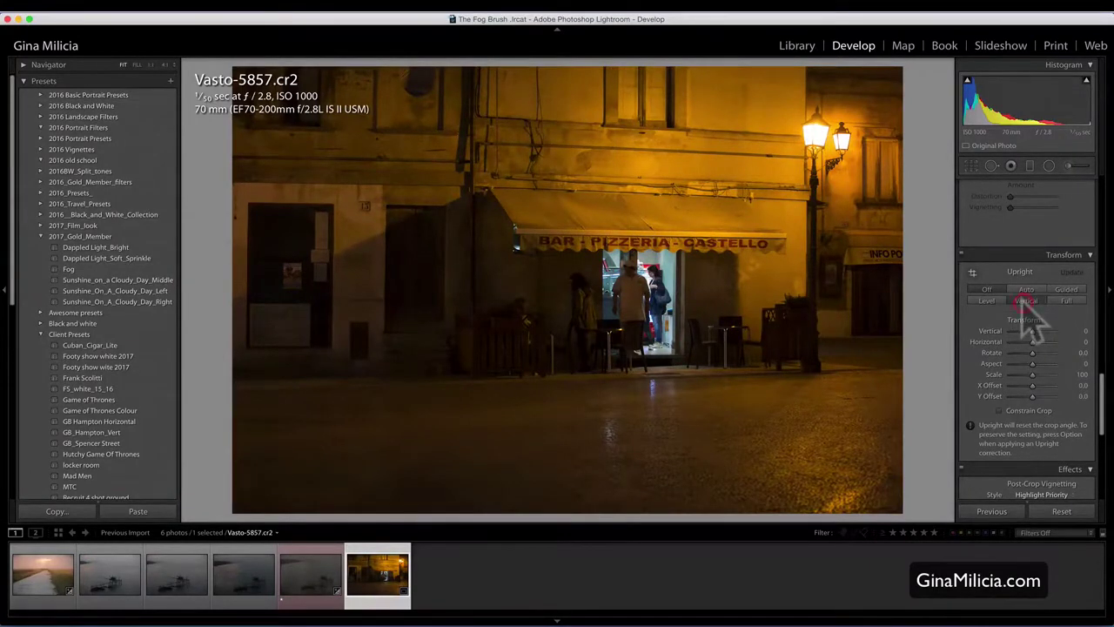
pyautogui.click(1026, 301)
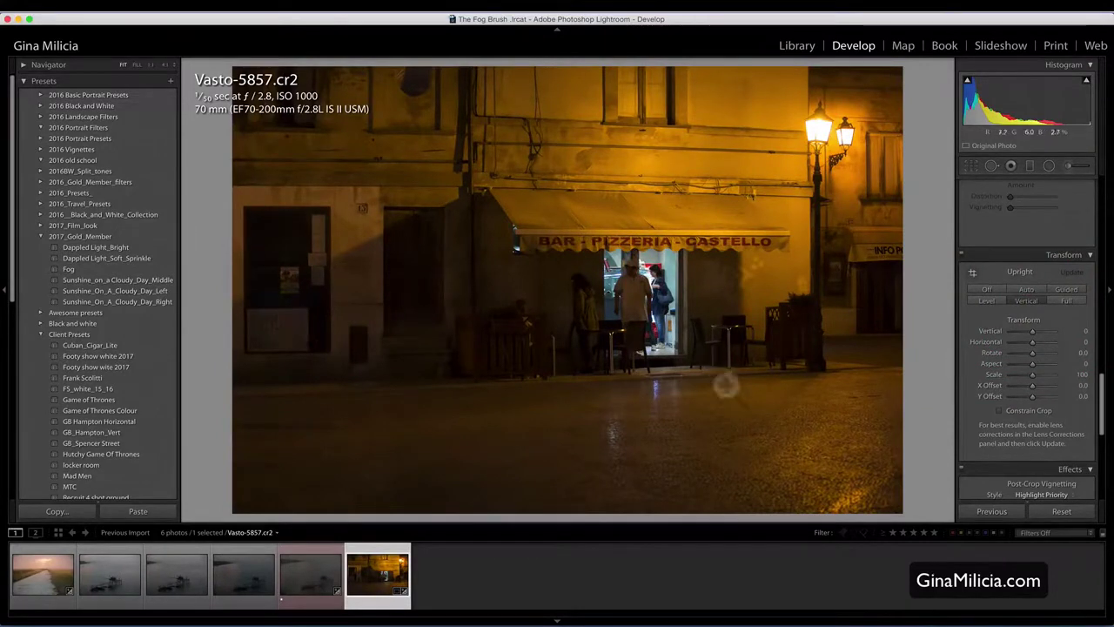
# Set the white balance by sampling the shirt of the man in the bar doorway as neutral, and compare with the original
pyautogui.scroll(3, 1027, 261)
pyautogui.scroll(8, 1023, 257)
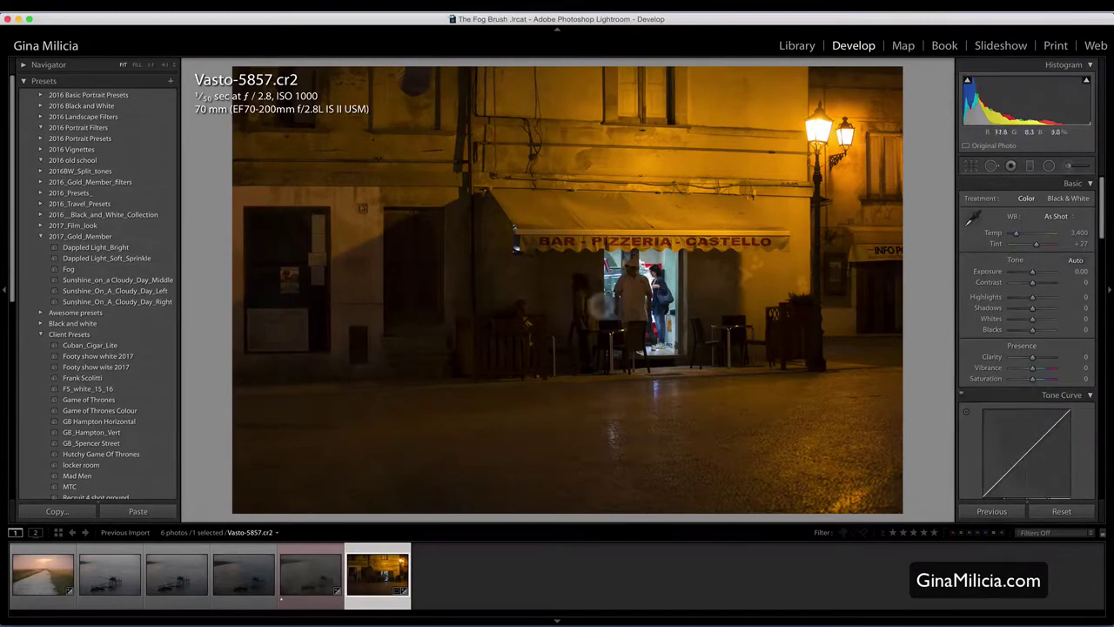
pyautogui.click(1056, 216)
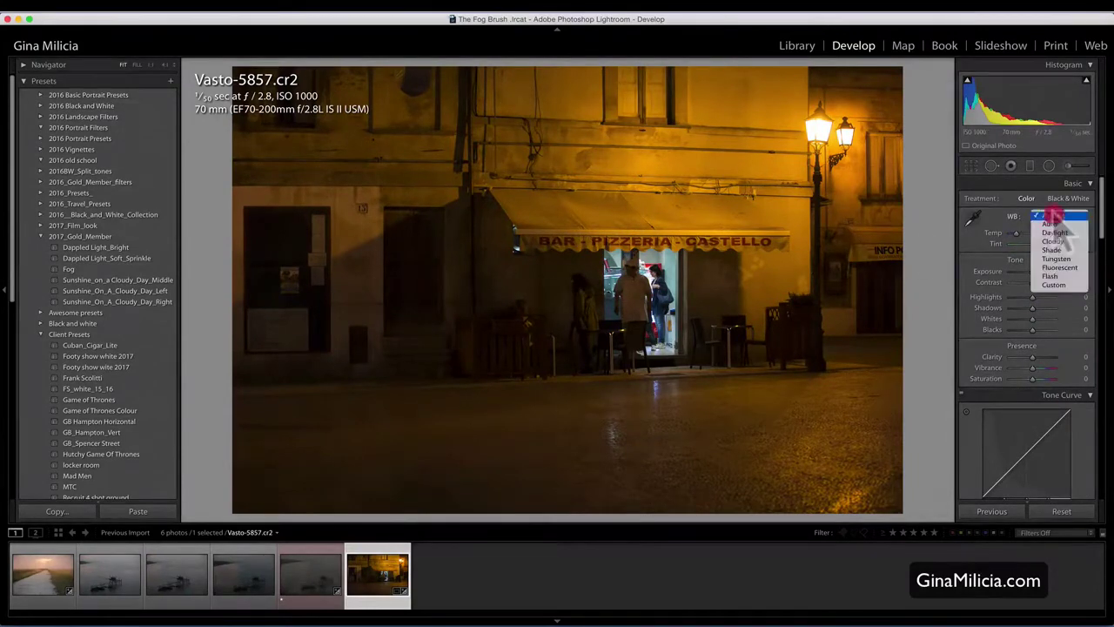
pyautogui.click(971, 219)
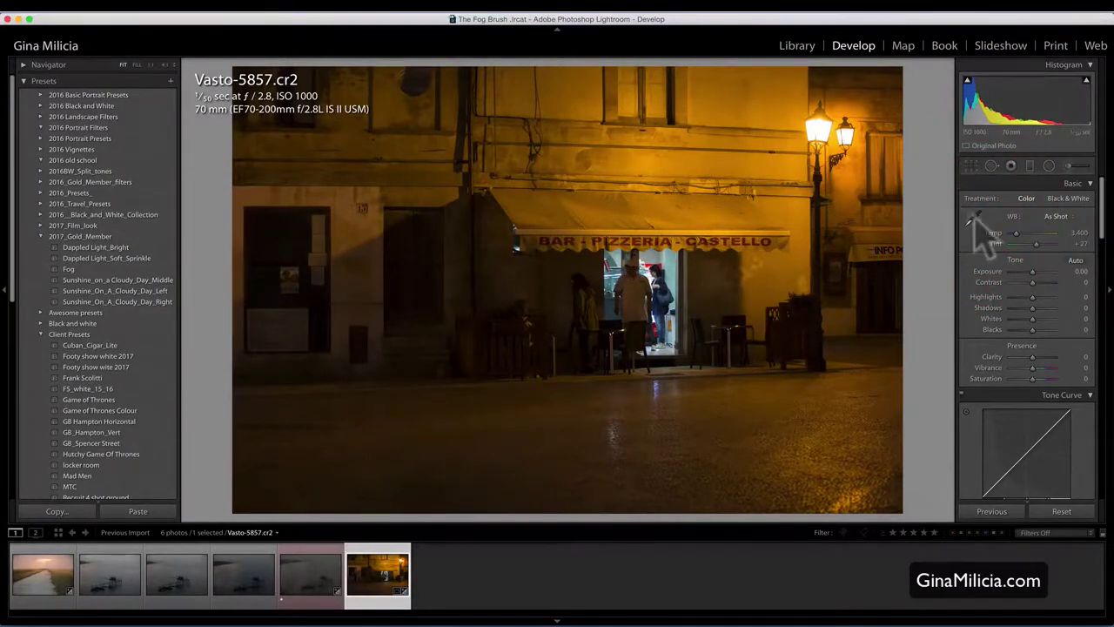
pyautogui.click(973, 221)
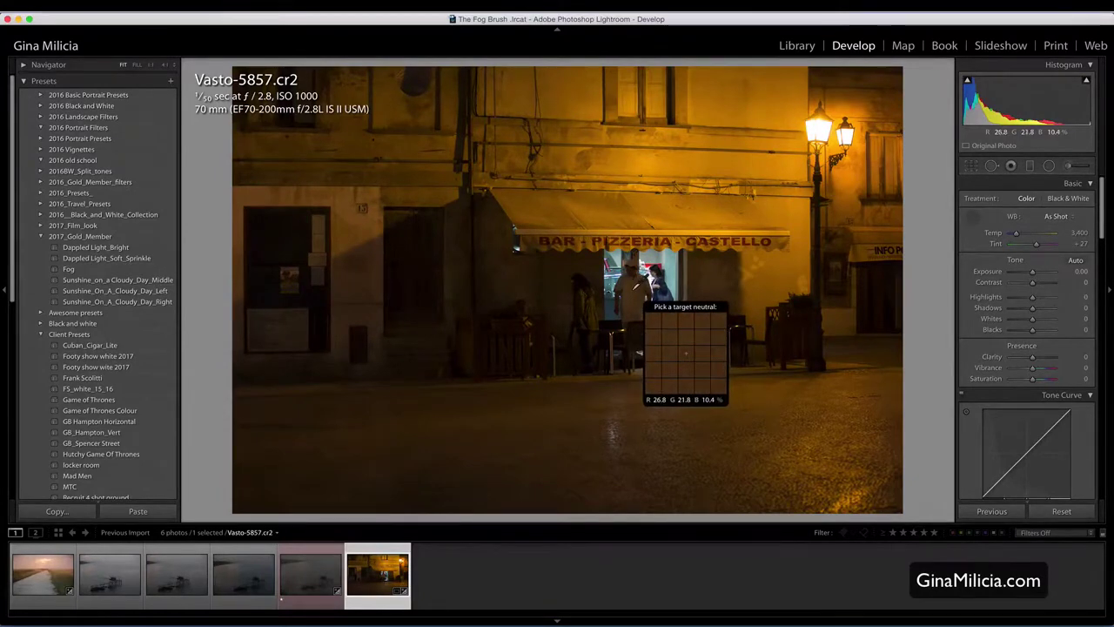
pyautogui.click(629, 289)
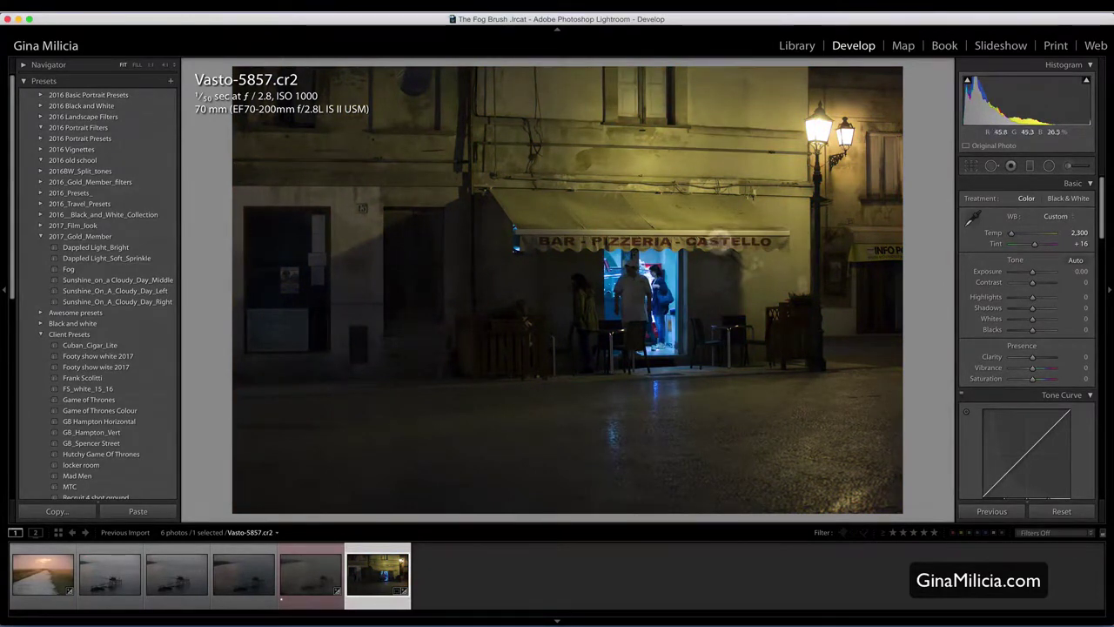
pyautogui.press('\\')
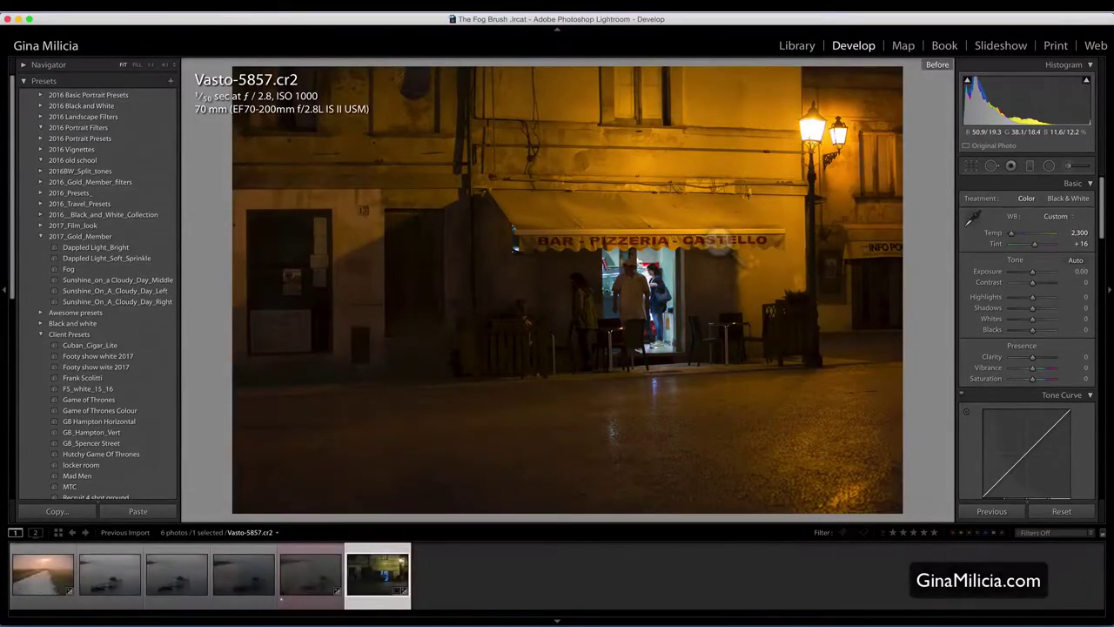
pyautogui.press('\\')
pyautogui.press('\\')
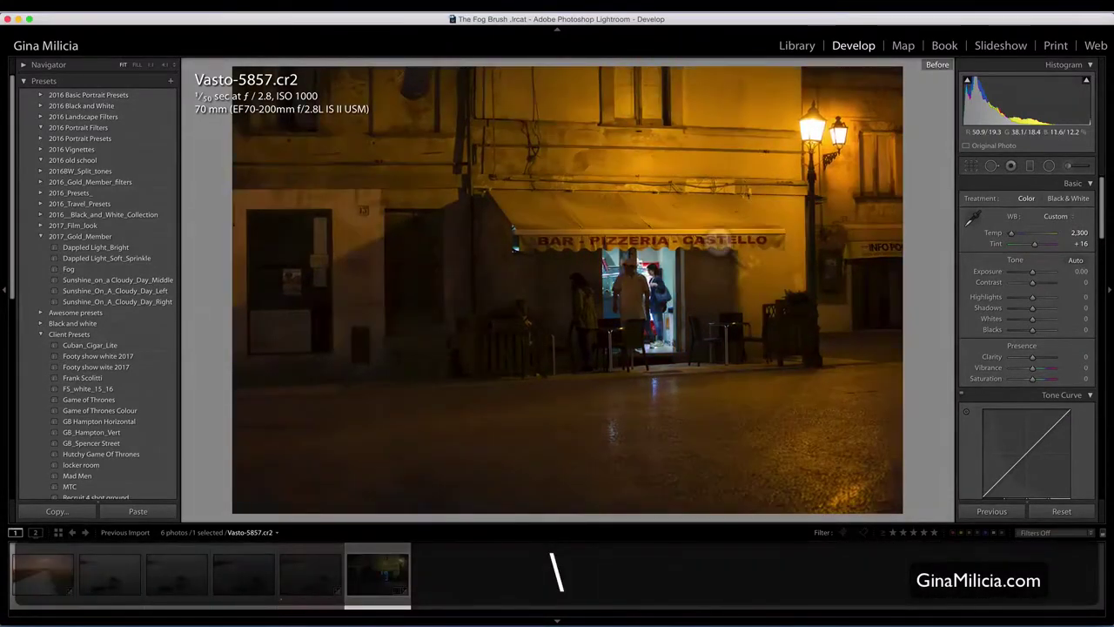
pyautogui.press('\\')
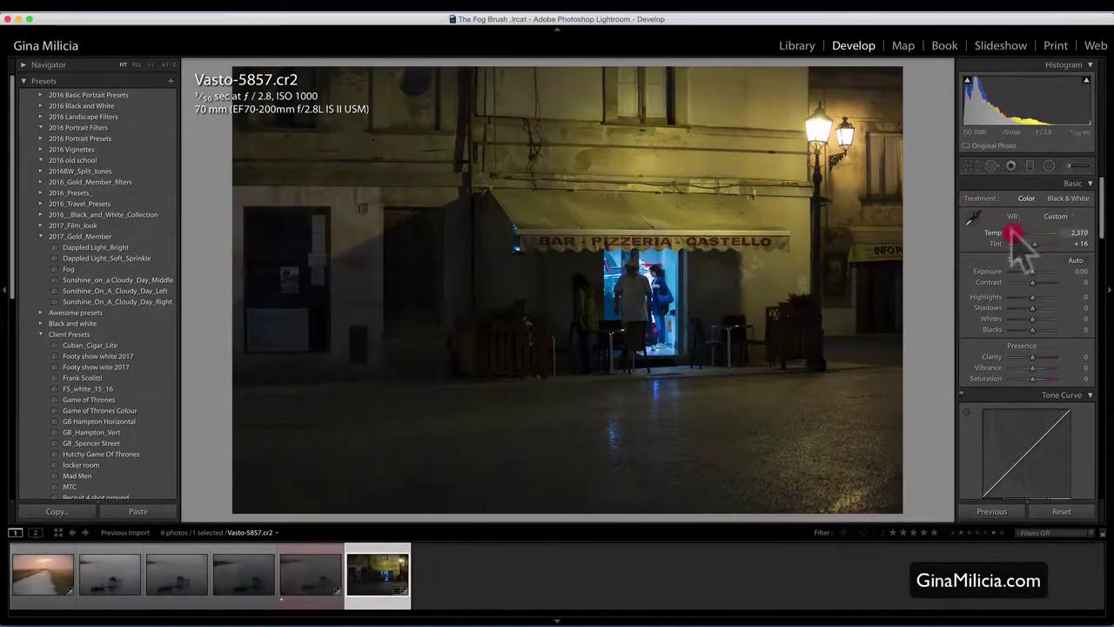
# Set the street photo's Temp to 2,864, Shadows to +25 and Blacks to -4
pyautogui.moveTo(1024, 243); pyautogui.dragTo(1027, 245)
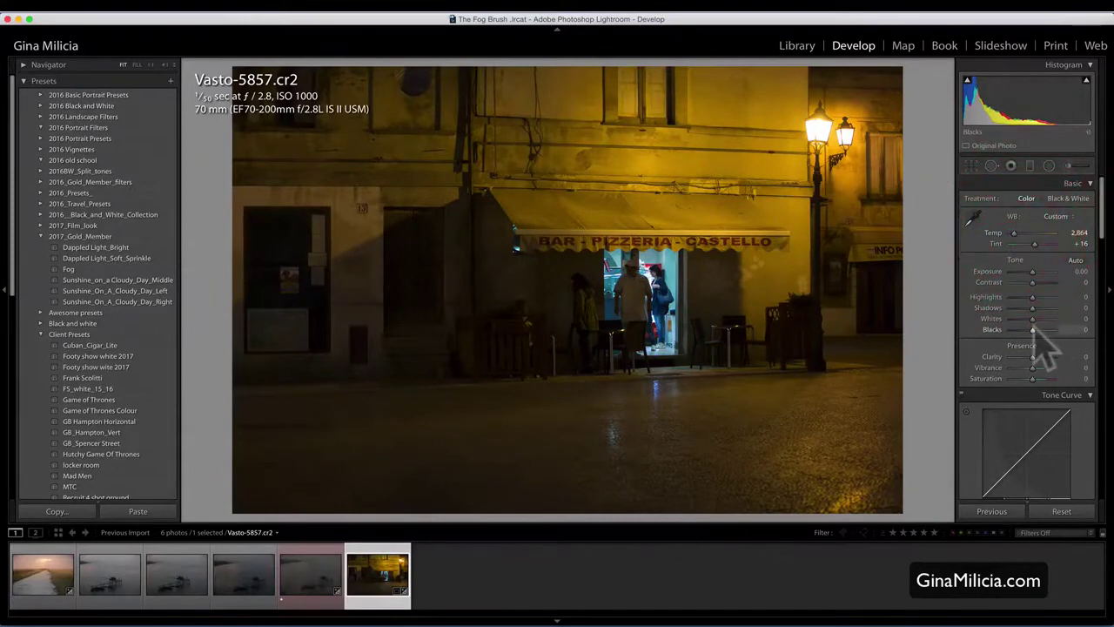
pyautogui.moveTo(1033, 330); pyautogui.dragTo(1035, 335)
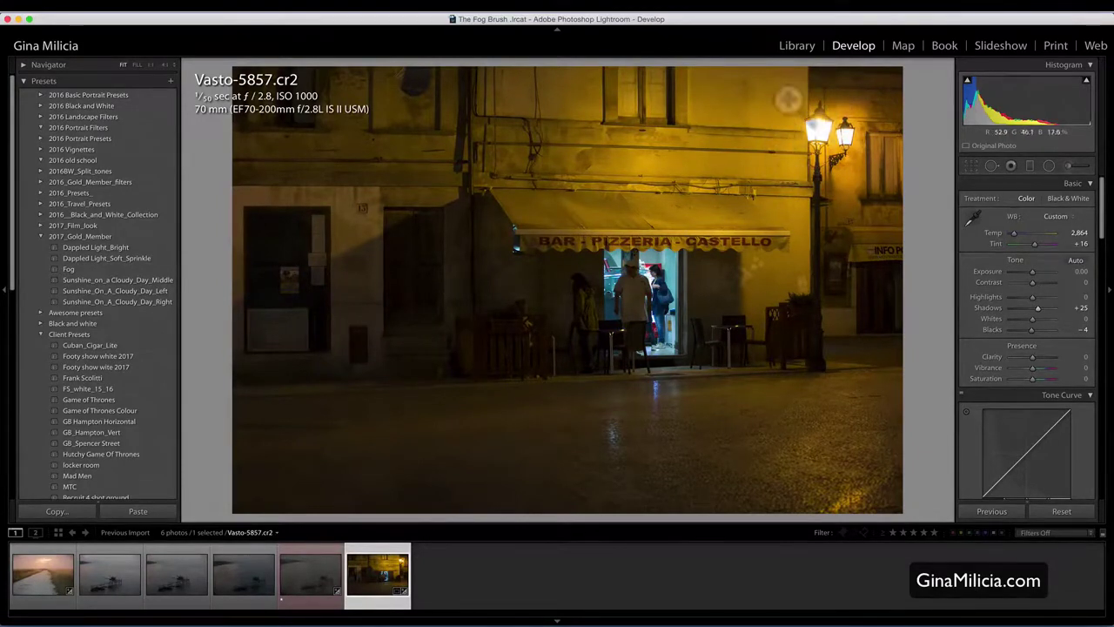
# Add a Fog_Pea Soup_lite radial filter with Invert Mask around the large street lamp and set its Exposure to 1.56
pyautogui.click(1049, 165)
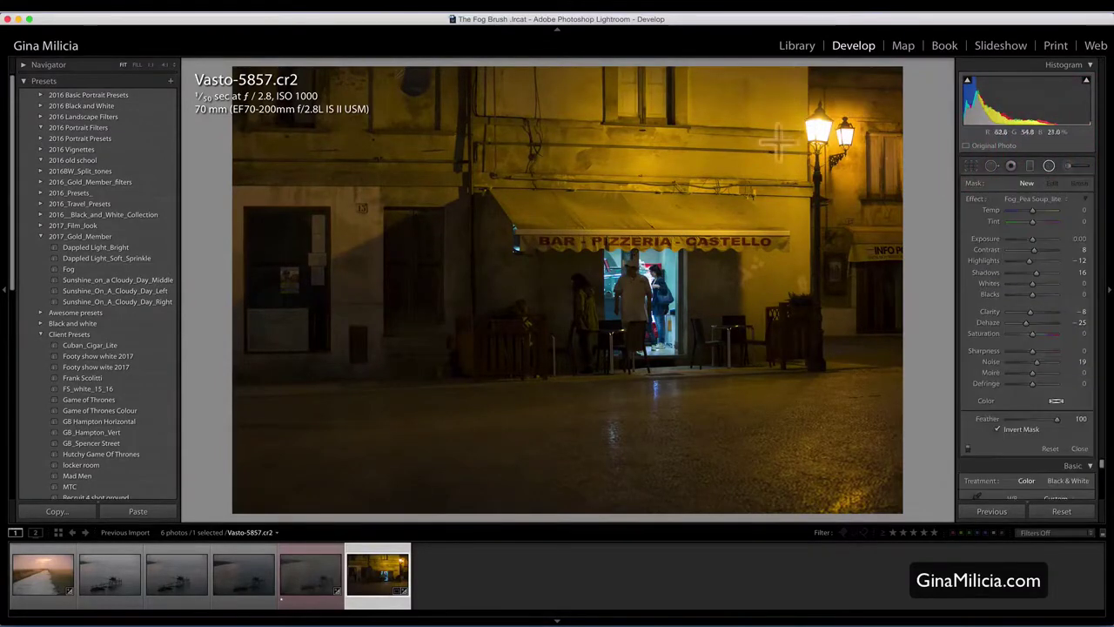
pyautogui.click(1072, 166)
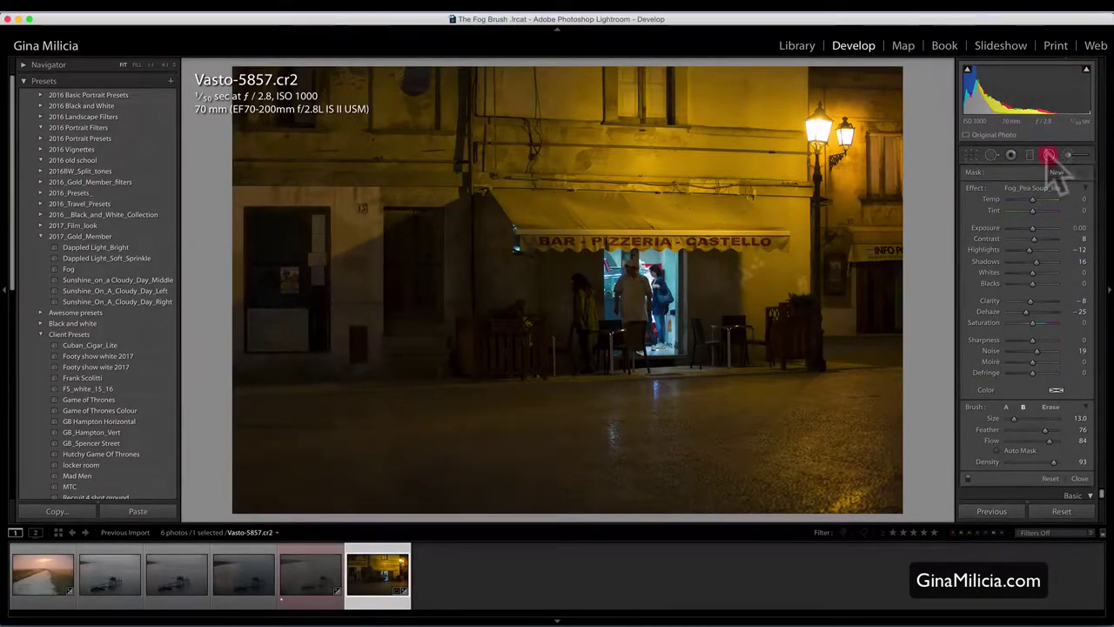
pyautogui.click(1050, 156)
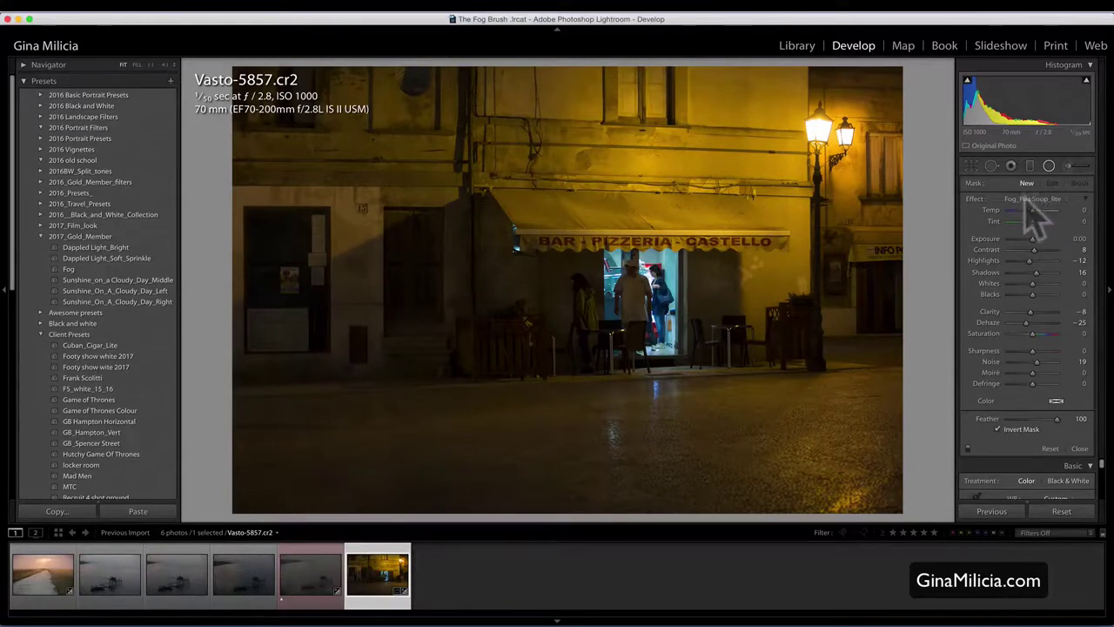
pyautogui.moveTo(792, 104); pyautogui.dragTo(813, 129)
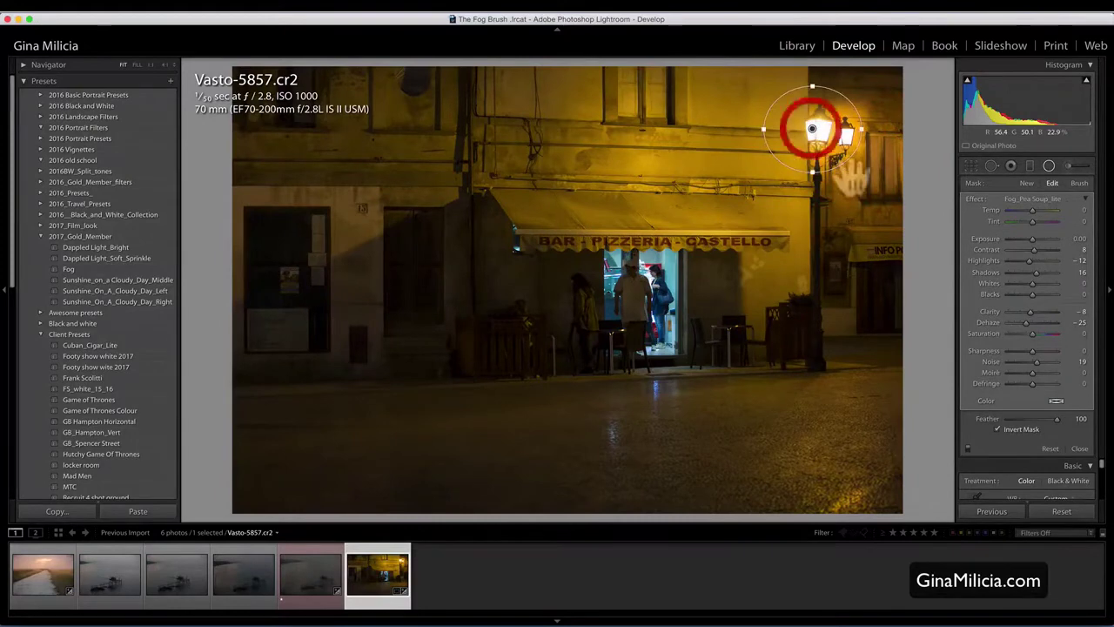
pyautogui.click(1001, 428)
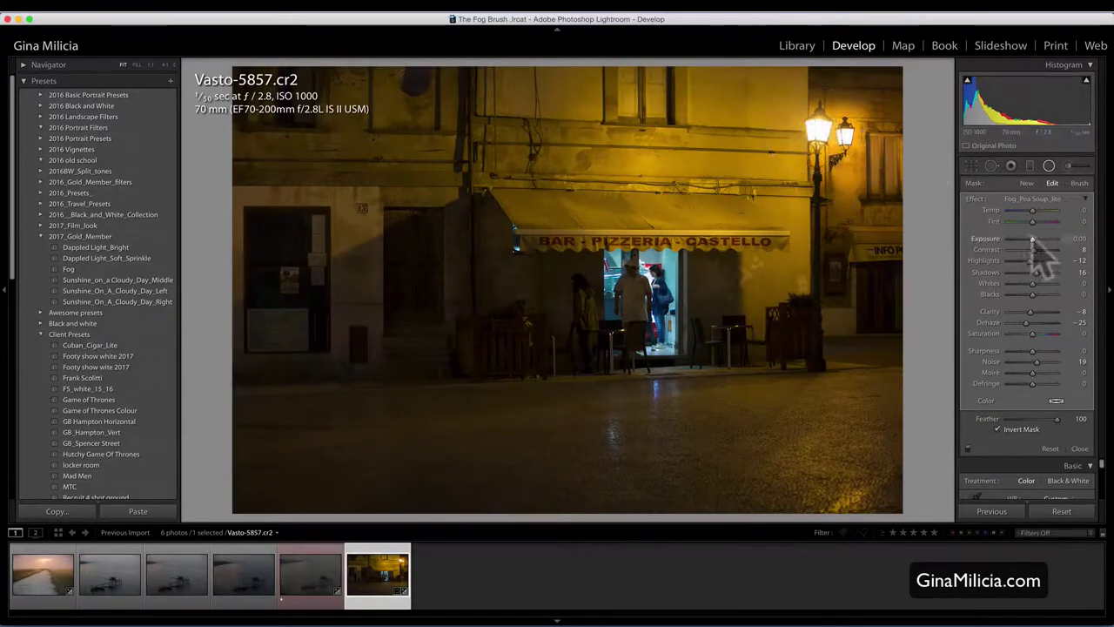
pyautogui.moveTo(1035, 240); pyautogui.dragTo(1042, 240)
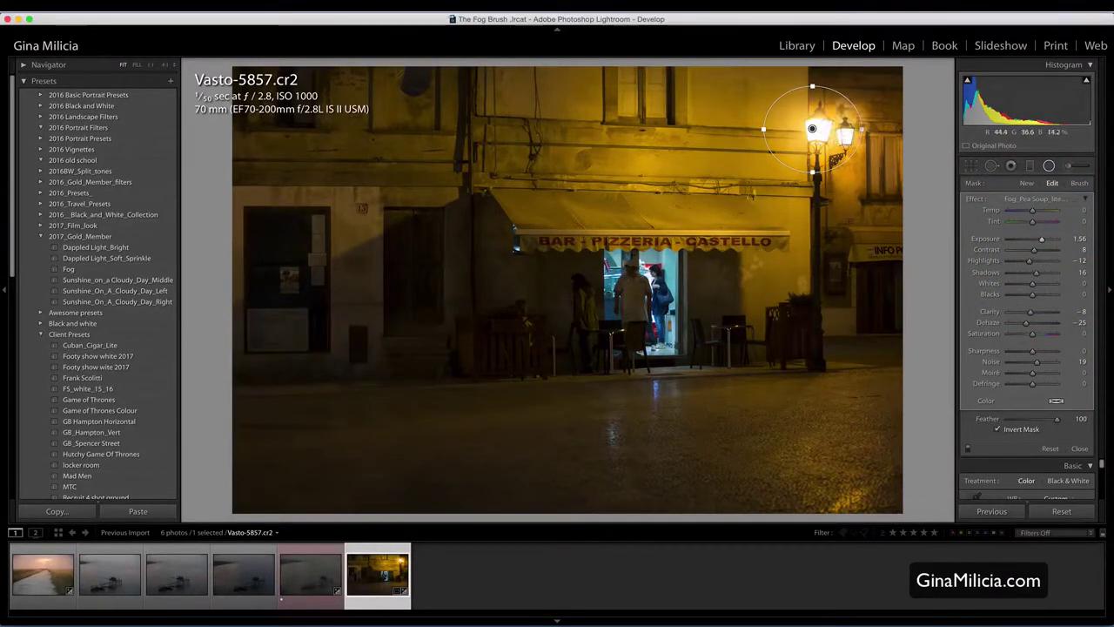
# Add a smaller Fog_Pea Soup_lite radial filter over the second lamp and raise its Exposure to about 0.9
pyautogui.click(842, 131)
pyautogui.click(842, 131)
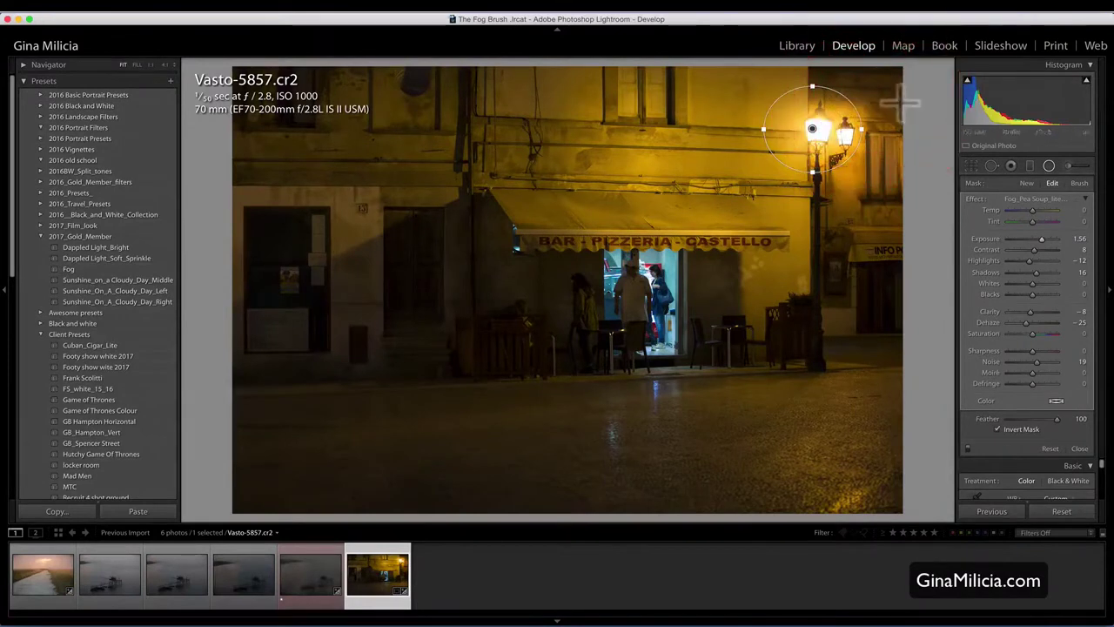
pyautogui.click(895, 132)
pyautogui.moveTo(906, 128)
pyautogui.mouseDown()
pyautogui.moveTo(879, 117)
pyautogui.moveTo(853, 135)
pyautogui.moveTo(858, 127)
pyautogui.mouseUp()
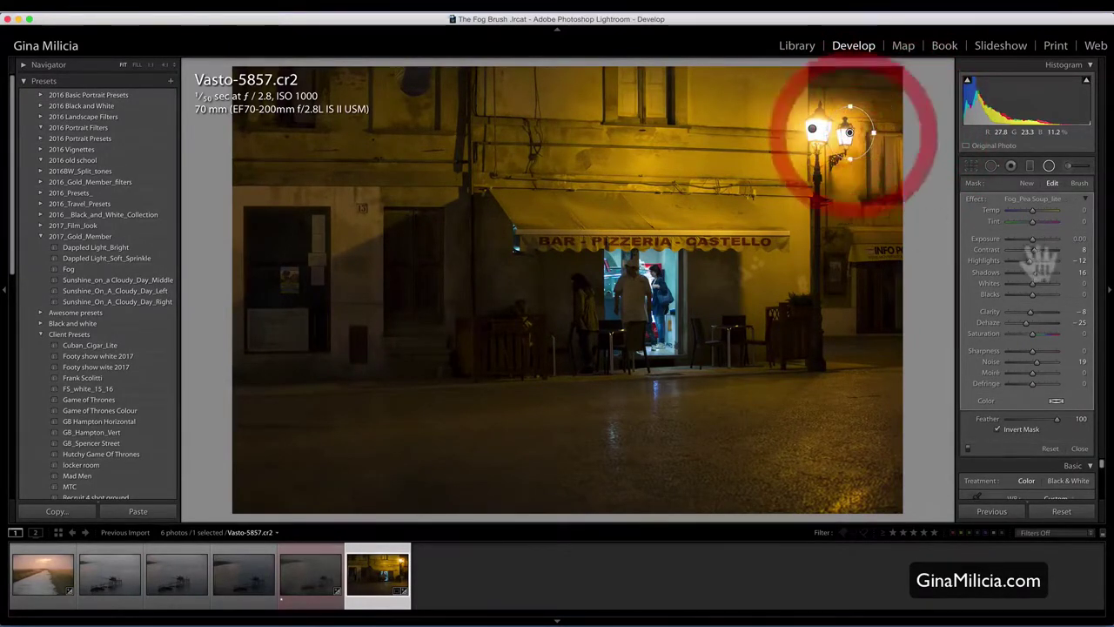
pyautogui.moveTo(1035, 240); pyautogui.dragTo(1041, 242)
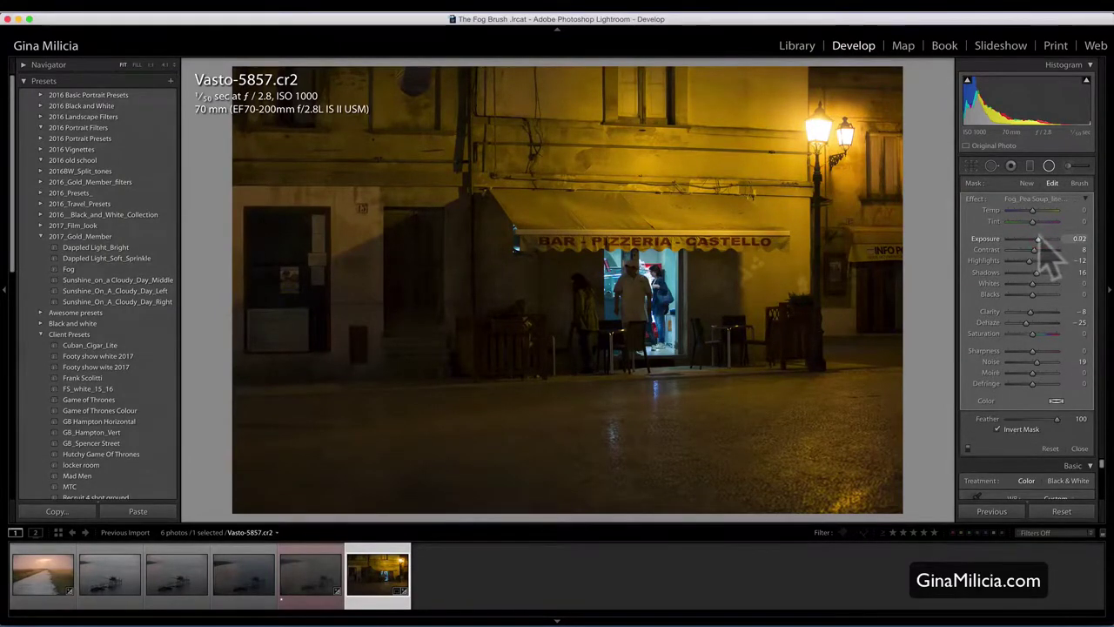
pyautogui.moveTo(1037, 242); pyautogui.dragTo(1036, 244)
# Paint fog over the café seating, building base and wet pavement using the Fog_Morning_Mist brush preset at Size 18
pyautogui.click(1078, 181)
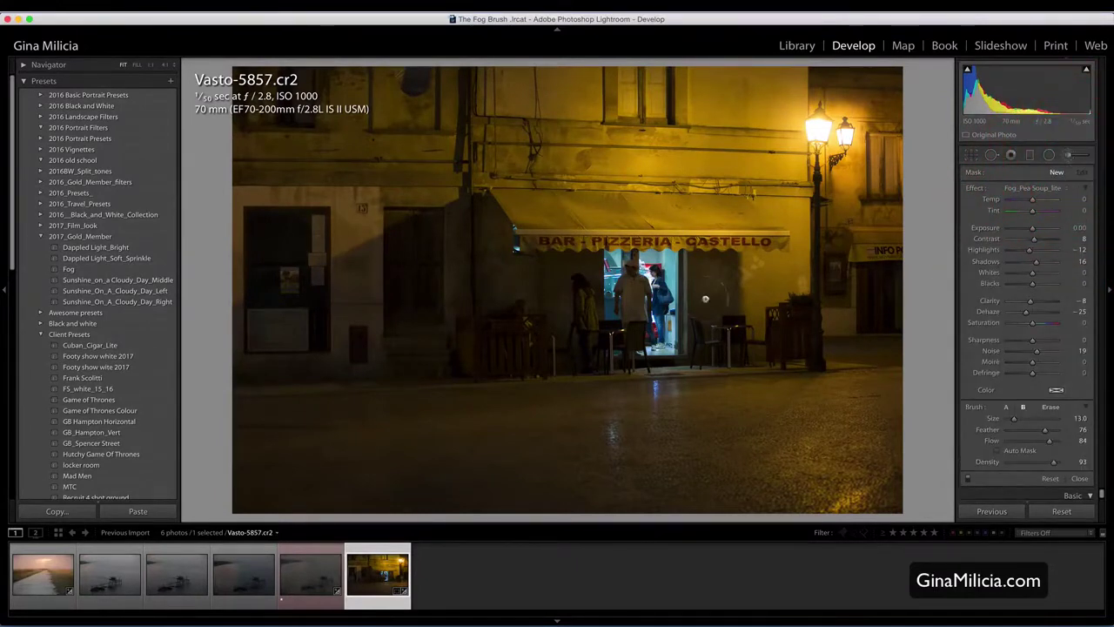
pyautogui.click(1016, 186)
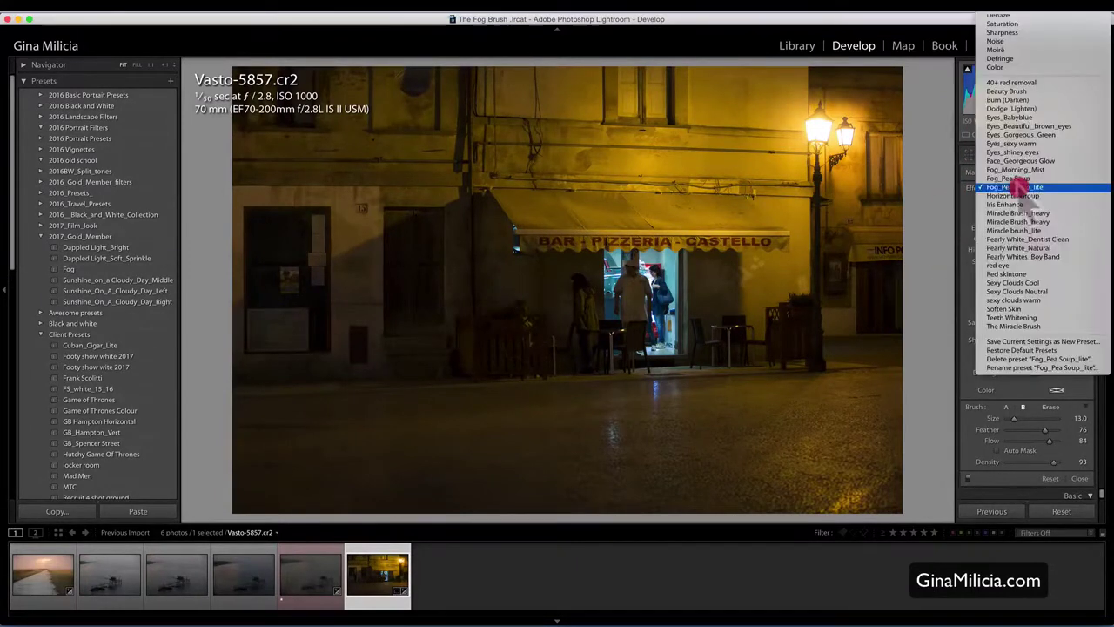
pyautogui.press('Up')
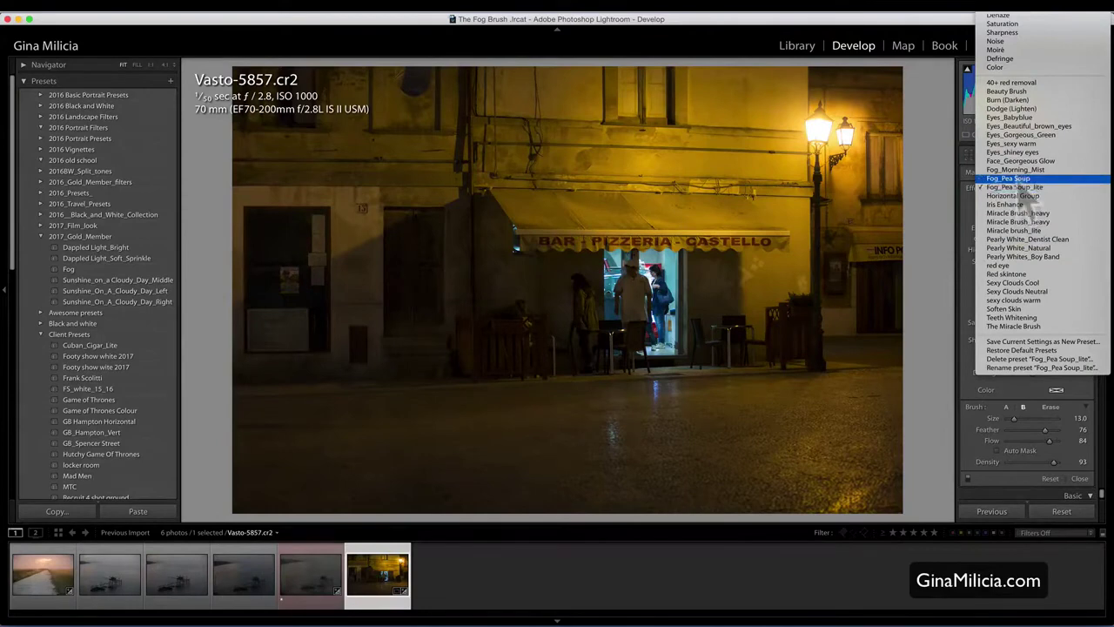
pyautogui.press('Up')
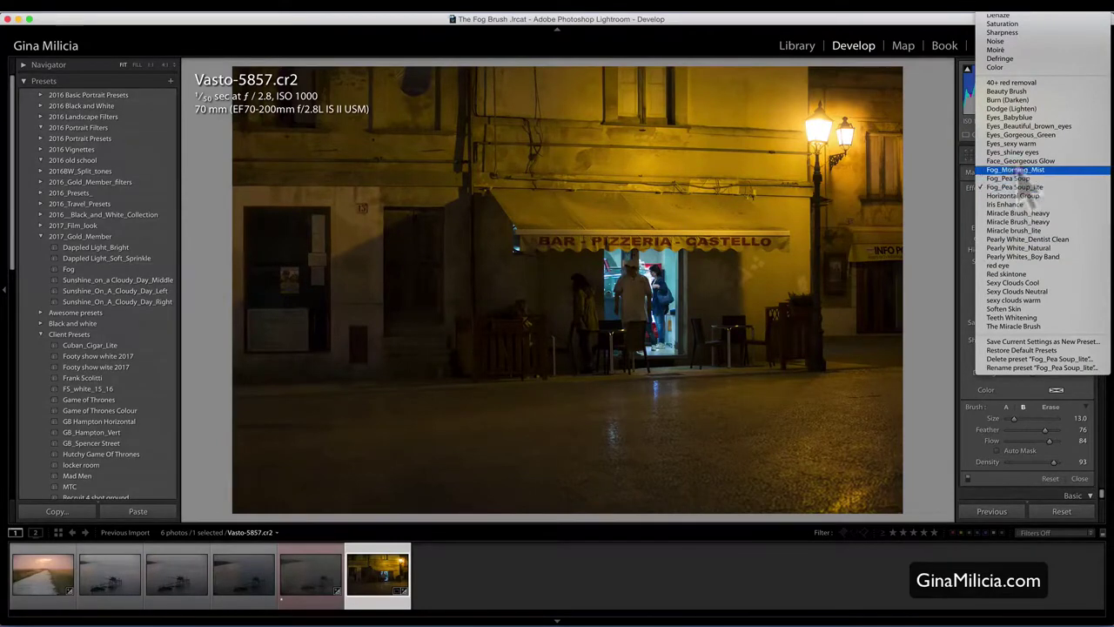
pyautogui.press('Return')
pyautogui.moveTo(846, 359)
pyautogui.mouseDown()
pyautogui.moveTo(845, 293)
pyautogui.moveTo(820, 271)
pyautogui.moveTo(832, 275)
pyautogui.moveTo(872, 246)
pyautogui.mouseUp()
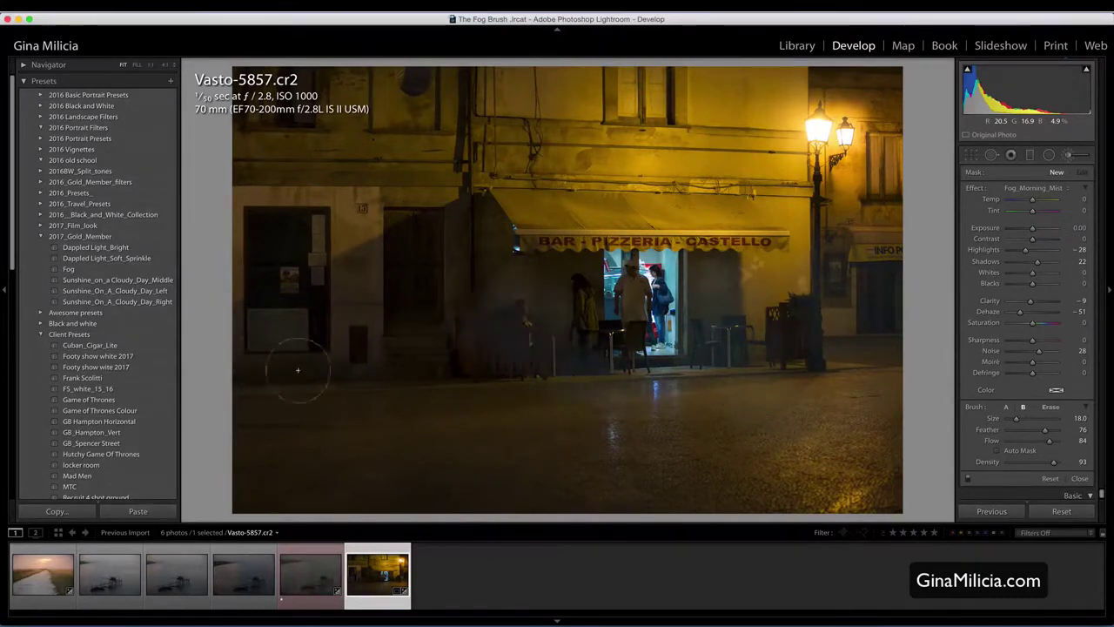
pyautogui.moveTo(242, 356)
pyautogui.mouseDown()
pyautogui.moveTo(290, 371)
pyautogui.moveTo(270, 411)
pyautogui.mouseUp()
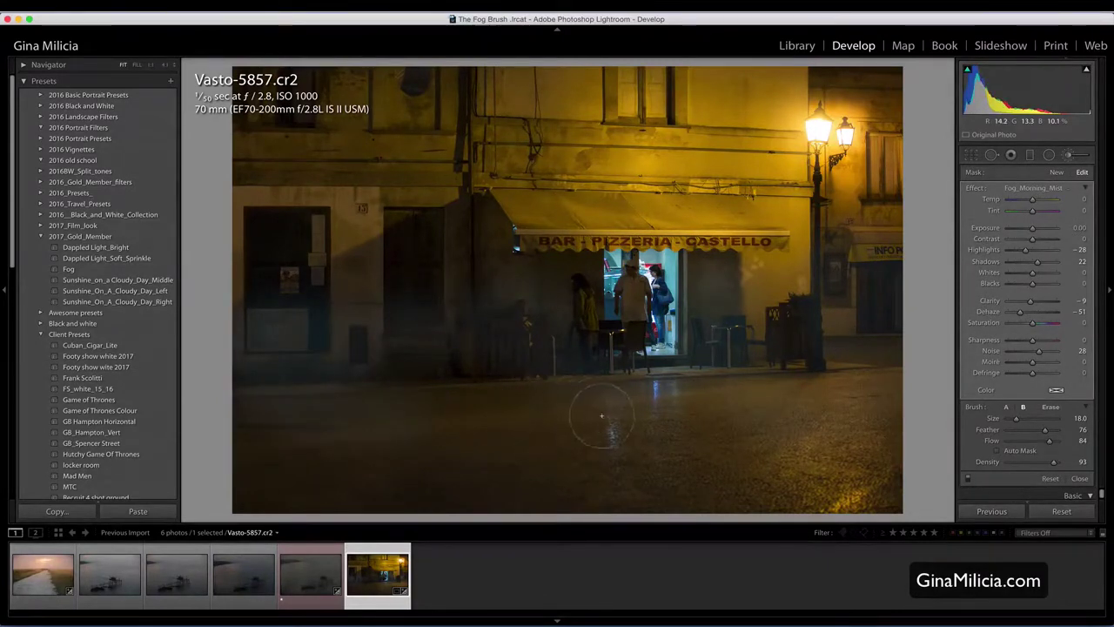
pyautogui.moveTo(673, 427)
pyautogui.mouseDown()
pyautogui.moveTo(634, 473)
pyautogui.moveTo(312, 475)
pyautogui.mouseUp()
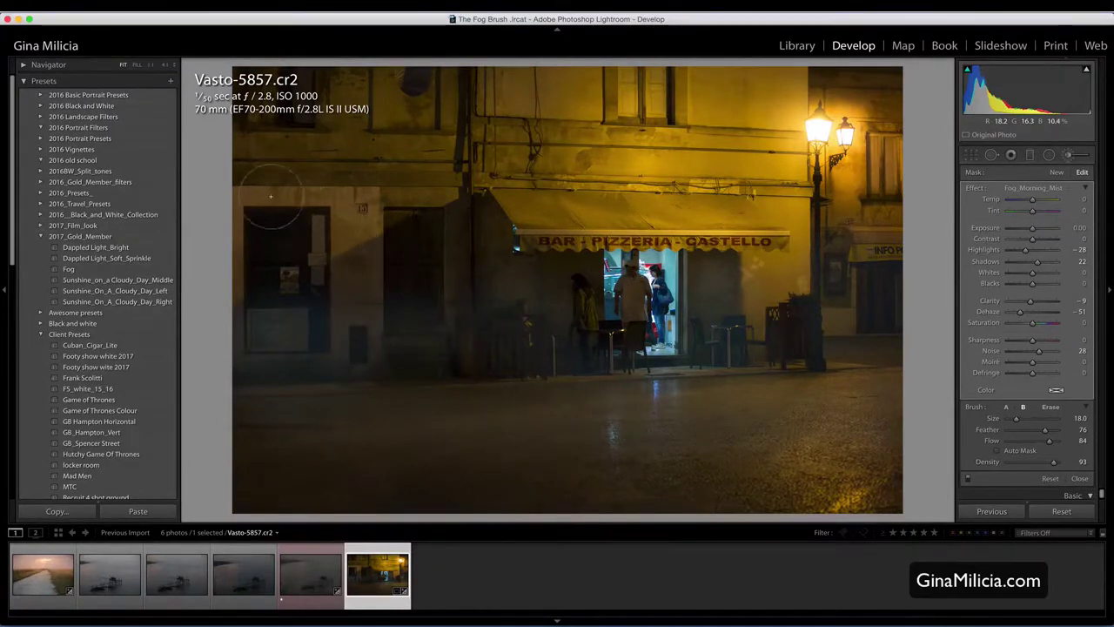
# Convert the photo to Black & White and paint a new Fog_Morning_Mist mask over the seating and facade at Size 18 and 21
pyautogui.click(1073, 157)
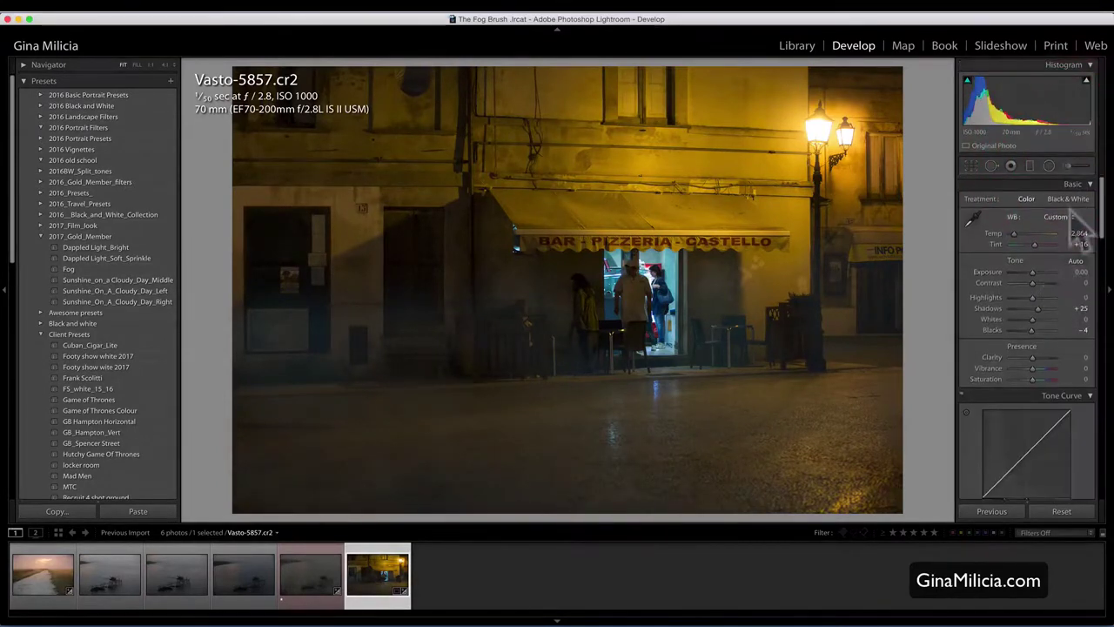
pyautogui.click(1069, 202)
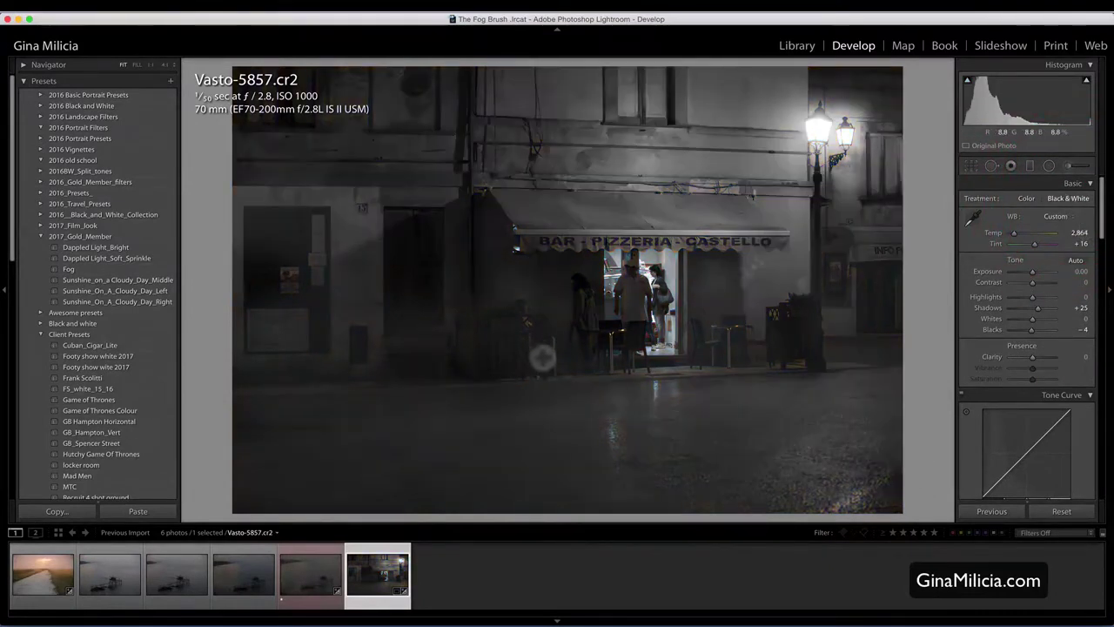
pyautogui.click(1069, 165)
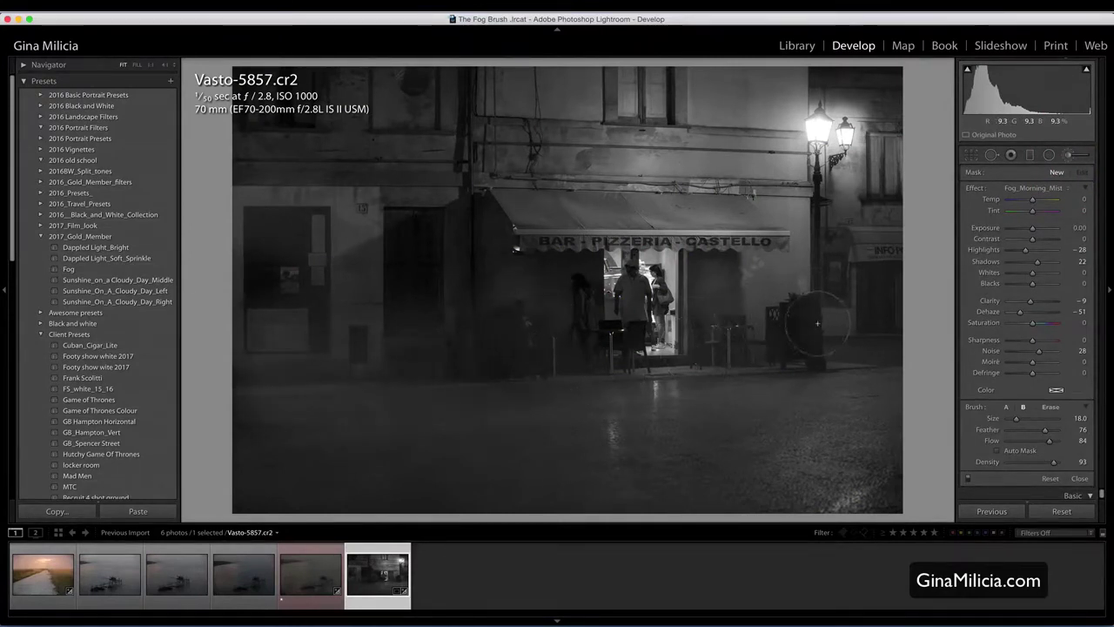
pyautogui.moveTo(515, 246); pyautogui.dragTo(540, 348)
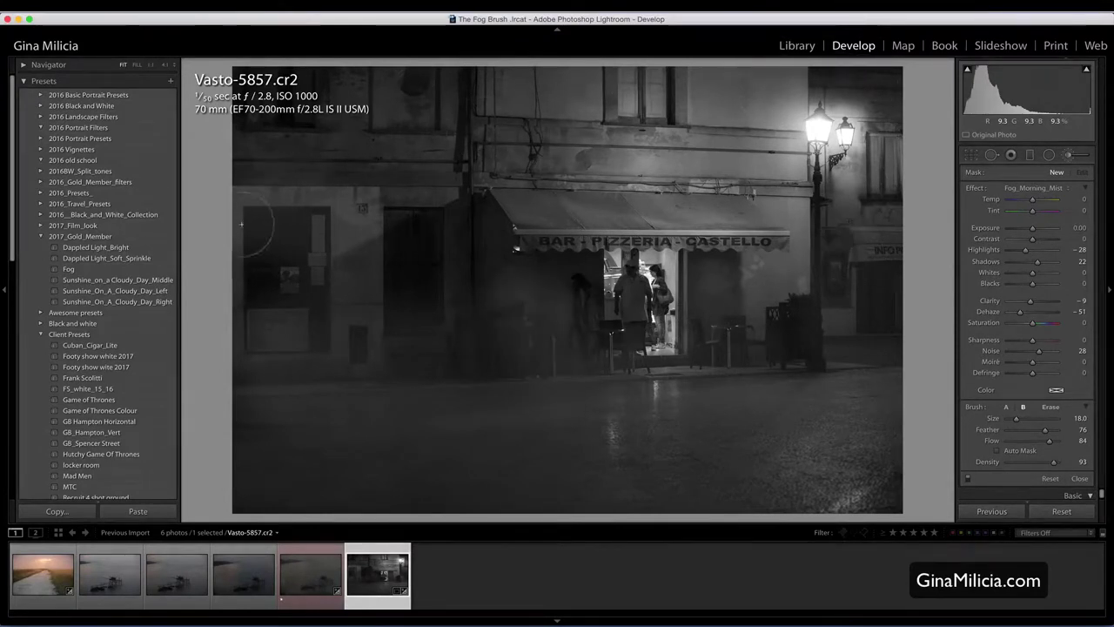
pyautogui.scroll(3, 336, 456)
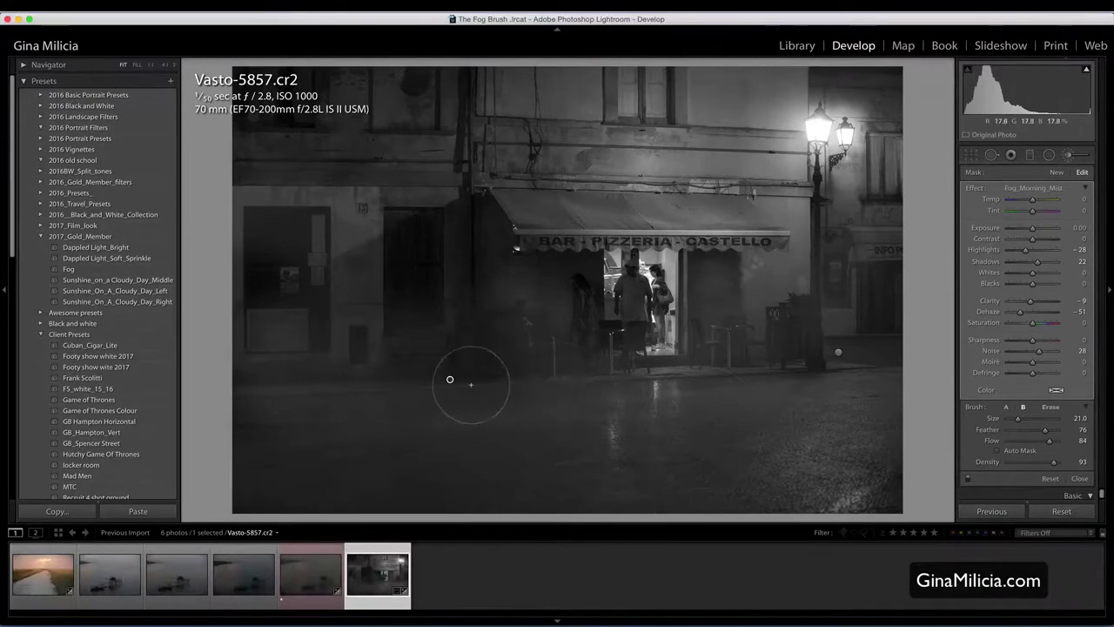
# Show the new fog mask's overlay and extend the fog across the pavement's uncovered lower areas, enlarging the brush to Size 24
pyautogui.moveTo(450, 378)
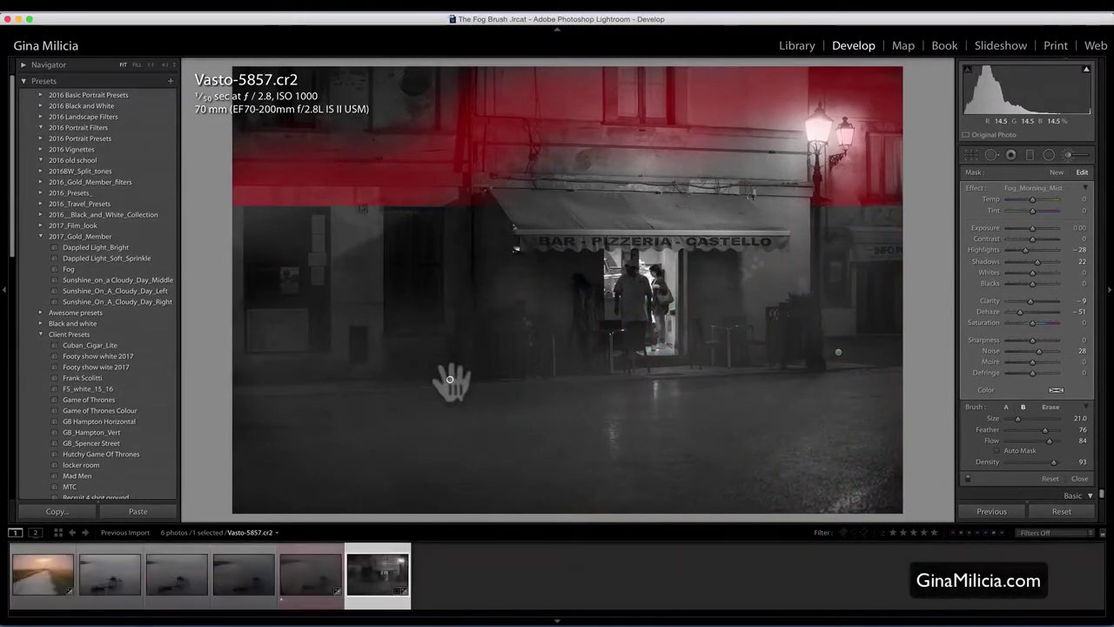
pyautogui.moveTo(450, 379); pyautogui.dragTo(453, 388)
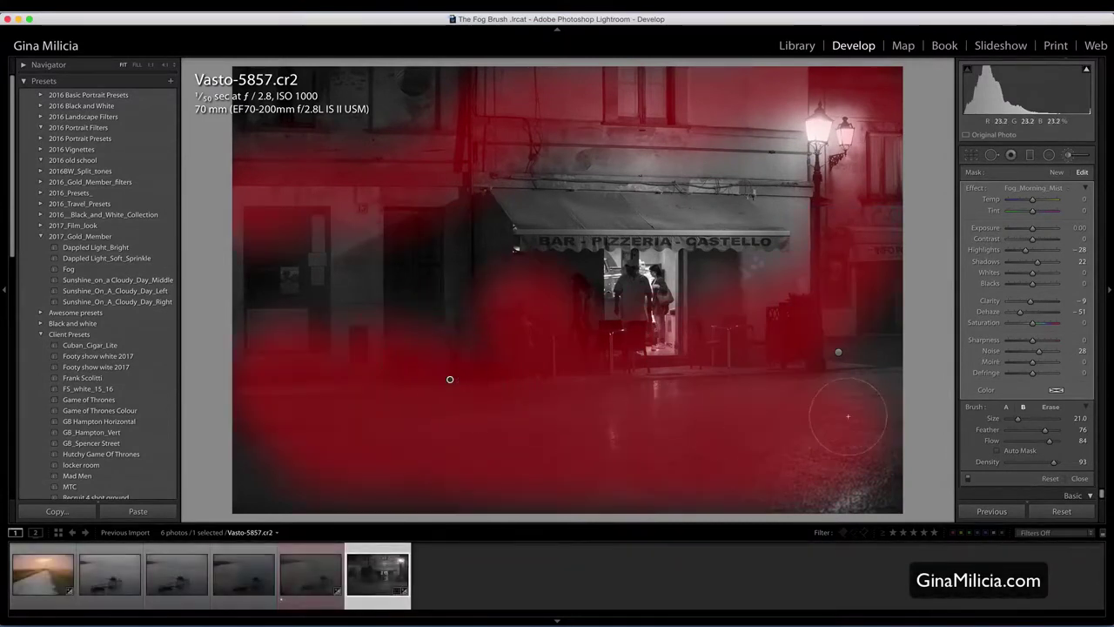
pyautogui.moveTo(874, 495); pyautogui.dragTo(725, 500)
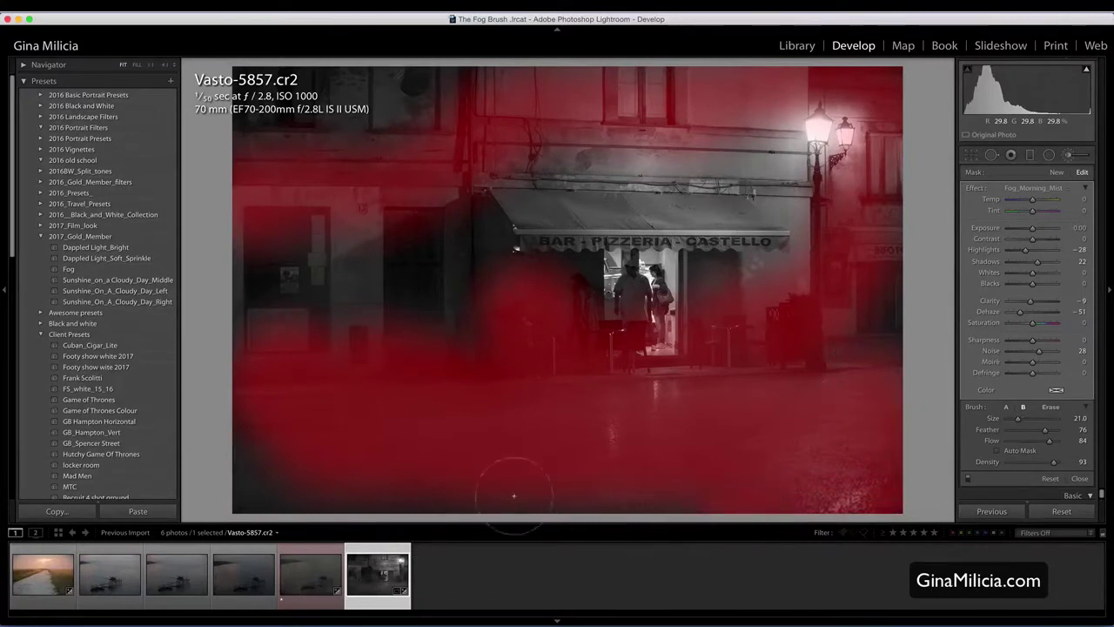
pyautogui.moveTo(357, 473)
pyautogui.mouseDown()
pyautogui.moveTo(272, 475)
pyautogui.moveTo(487, 468)
pyautogui.moveTo(580, 453)
pyautogui.moveTo(588, 431)
pyautogui.mouseUp()
pyautogui.press(']')
pyautogui.press(']')
pyautogui.press(']')
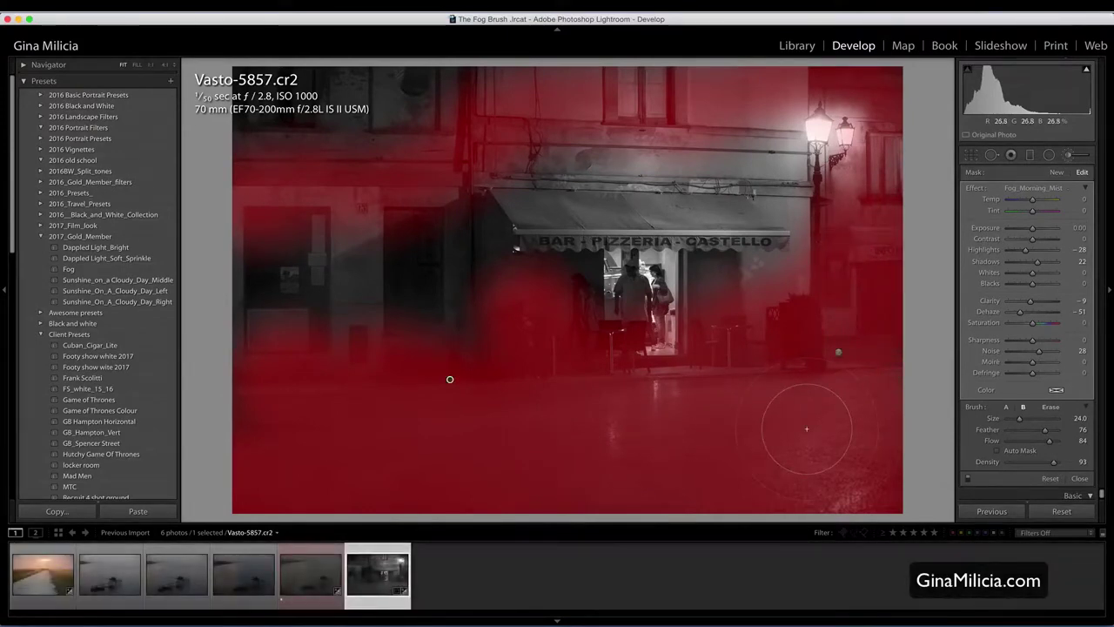
# Compare the café street photo with its before version and hide the fog mask overlay
pyautogui.press('\\')
pyautogui.press('\\')
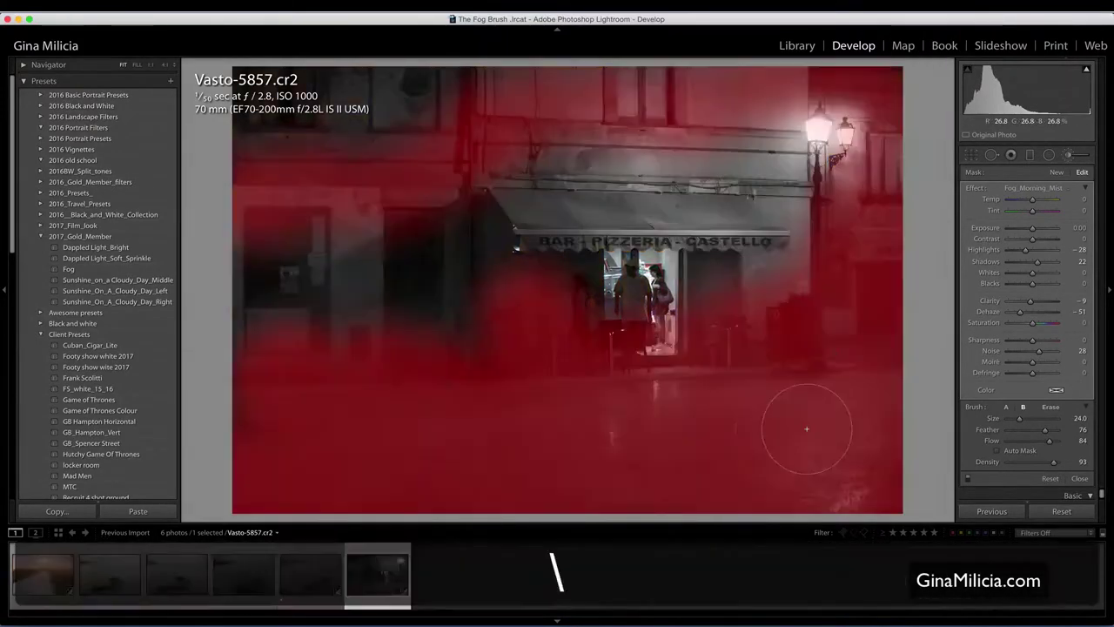
pyautogui.press('\\')
pyautogui.press('\\')
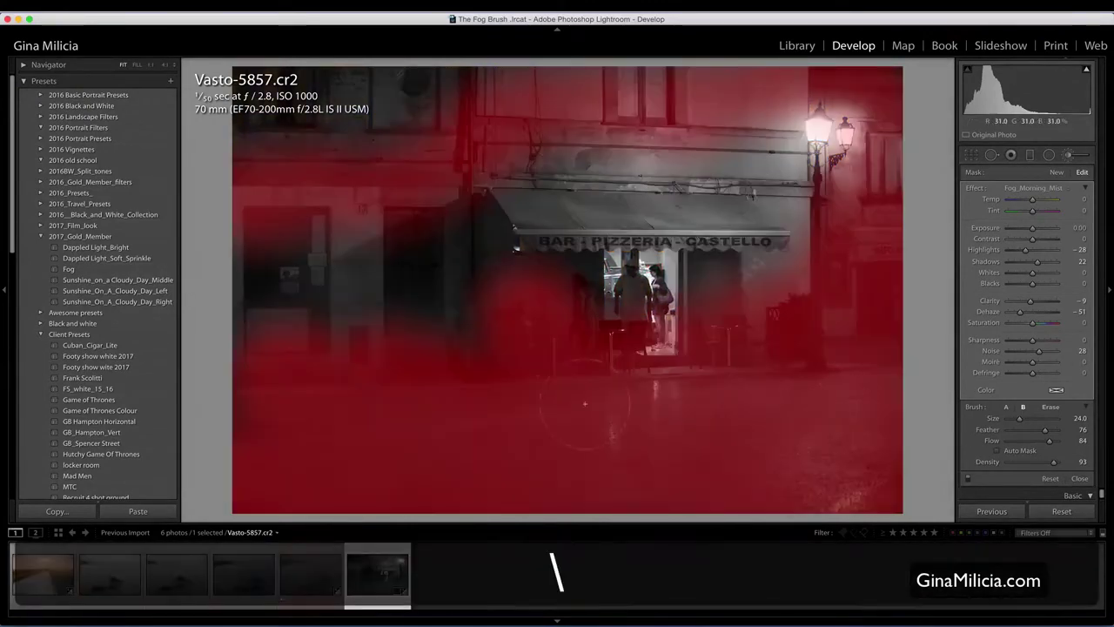
pyautogui.press('o')
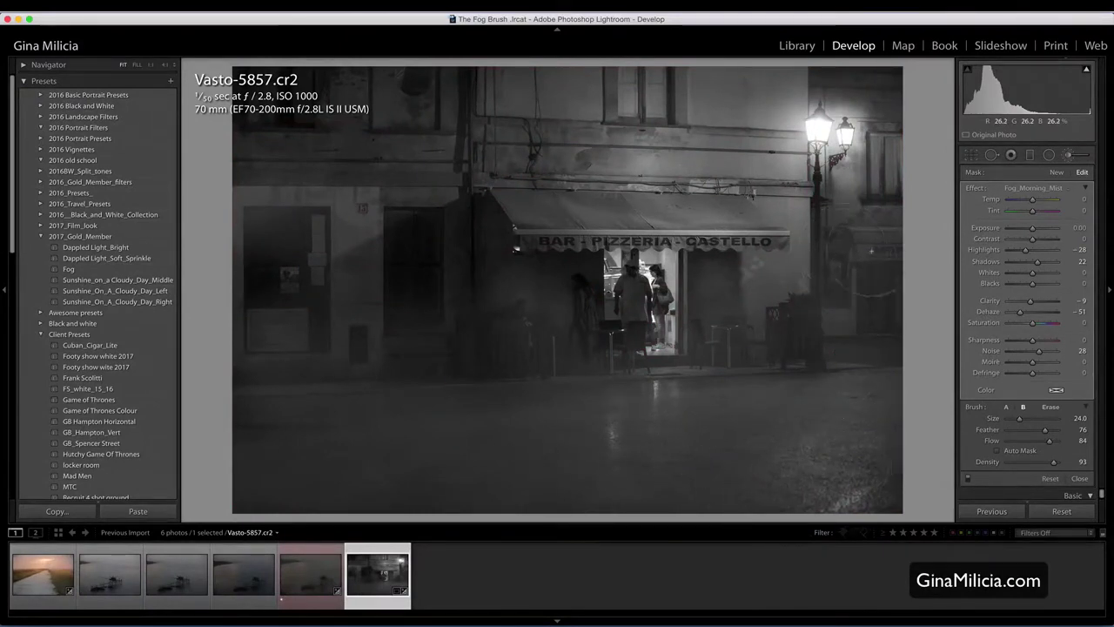
# Create a new brush mask with the Fog_Pea Soup preset at Size 15 and paint fog around the lamp post, planter and far doorway
pyautogui.click(1036, 188)
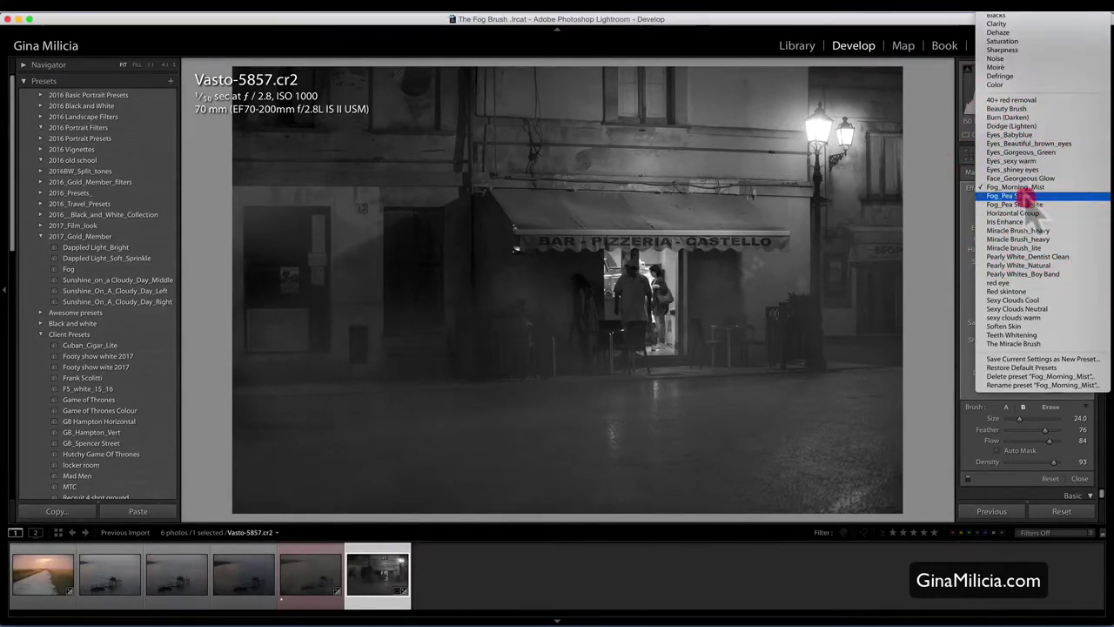
pyautogui.click(1034, 196)
pyautogui.click(1057, 173)
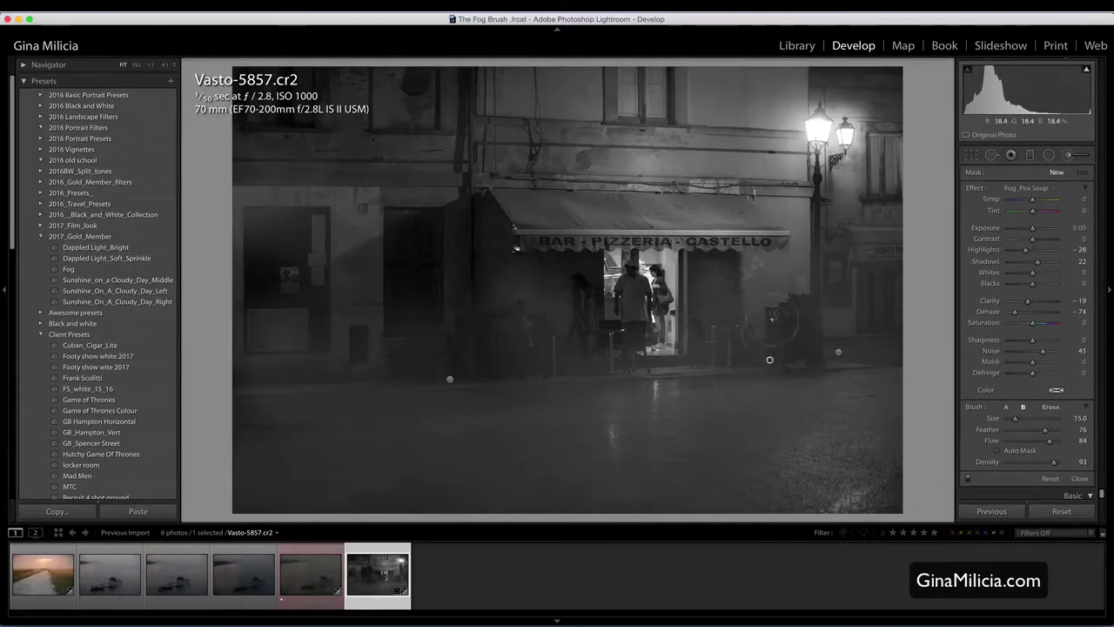
pyautogui.press('[')
pyautogui.moveTo(788, 321); pyautogui.dragTo(890, 315)
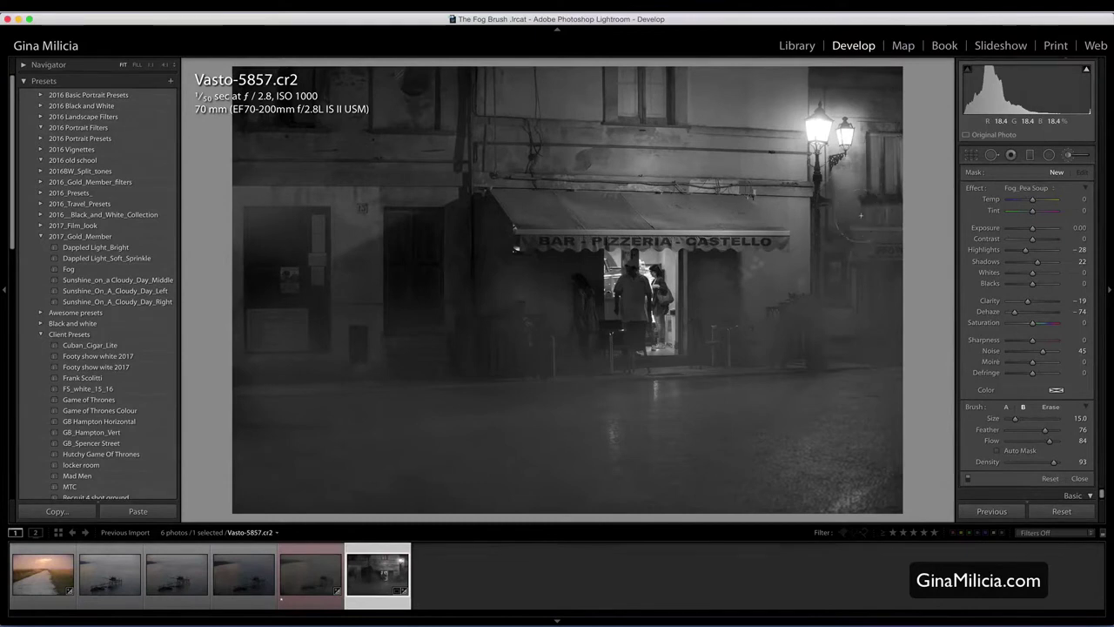
pyautogui.moveTo(821, 193); pyautogui.dragTo(821, 231)
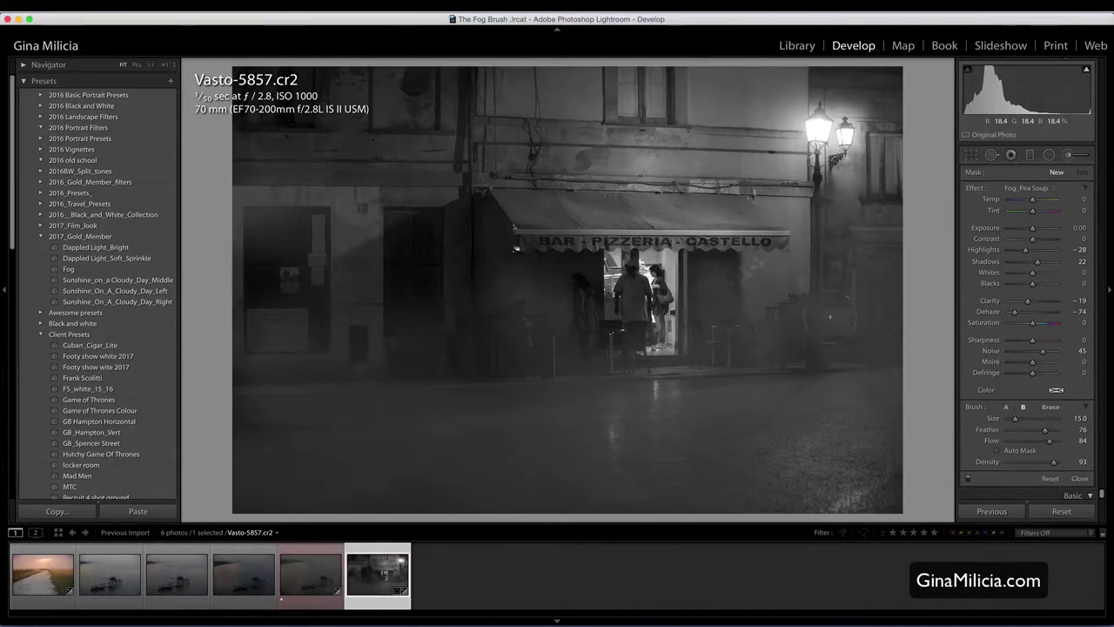
pyautogui.moveTo(277, 362)
pyautogui.mouseDown()
pyautogui.moveTo(291, 343)
pyautogui.moveTo(276, 293)
pyautogui.mouseUp()
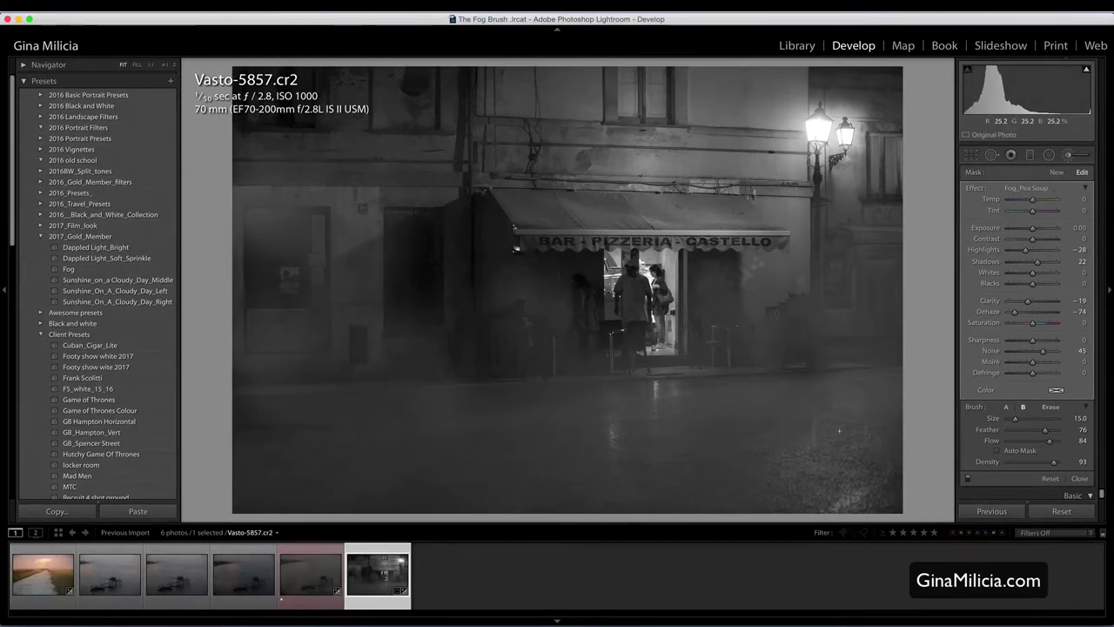
# Erase Fog_Pea Soup fog near the awning's end and the wall below with the Size 10 eraser, and show the mask overlay
pyautogui.press('alt')
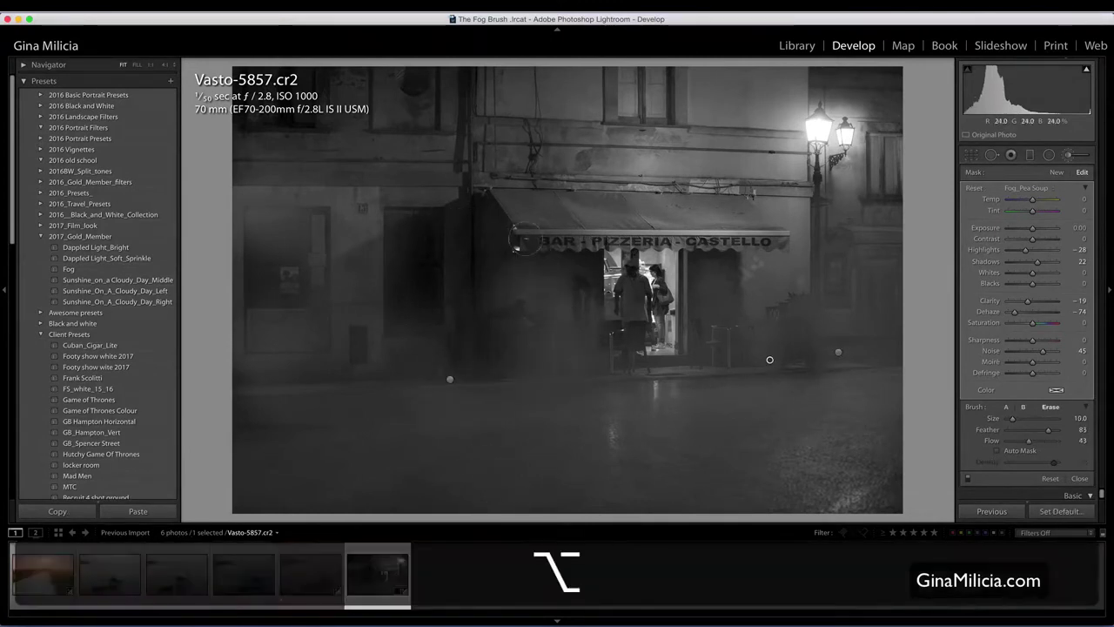
pyautogui.moveTo(506, 229)
pyautogui.mouseDown()
pyautogui.moveTo(488, 198)
pyautogui.moveTo(518, 245)
pyautogui.moveTo(508, 326)
pyautogui.mouseUp()
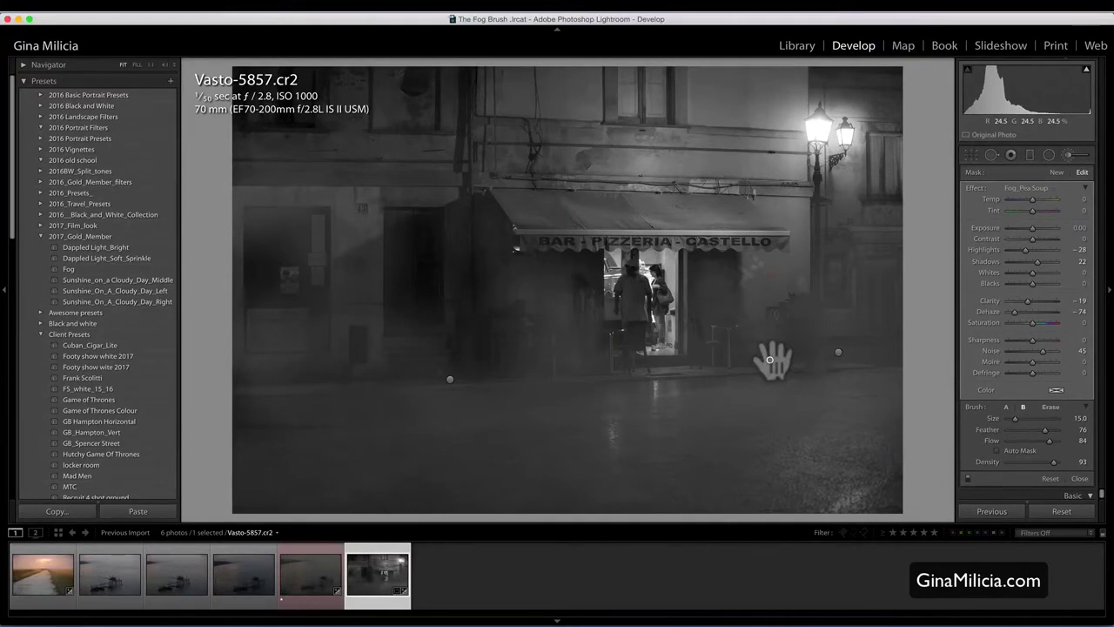
pyautogui.press('o')
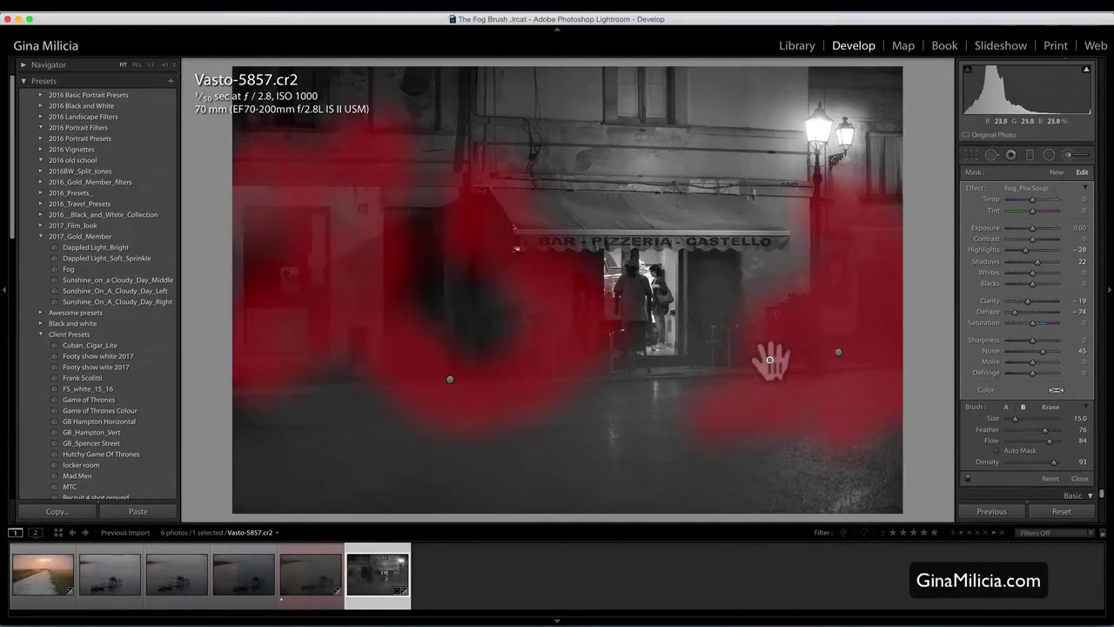
# Reduce the Fog_Pea Soup mask's overall strength to Highlights −9, Shadows 7, Clarity −6, Dehaze −22 and Noise 14, and compare with the before version
pyautogui.press('alt')
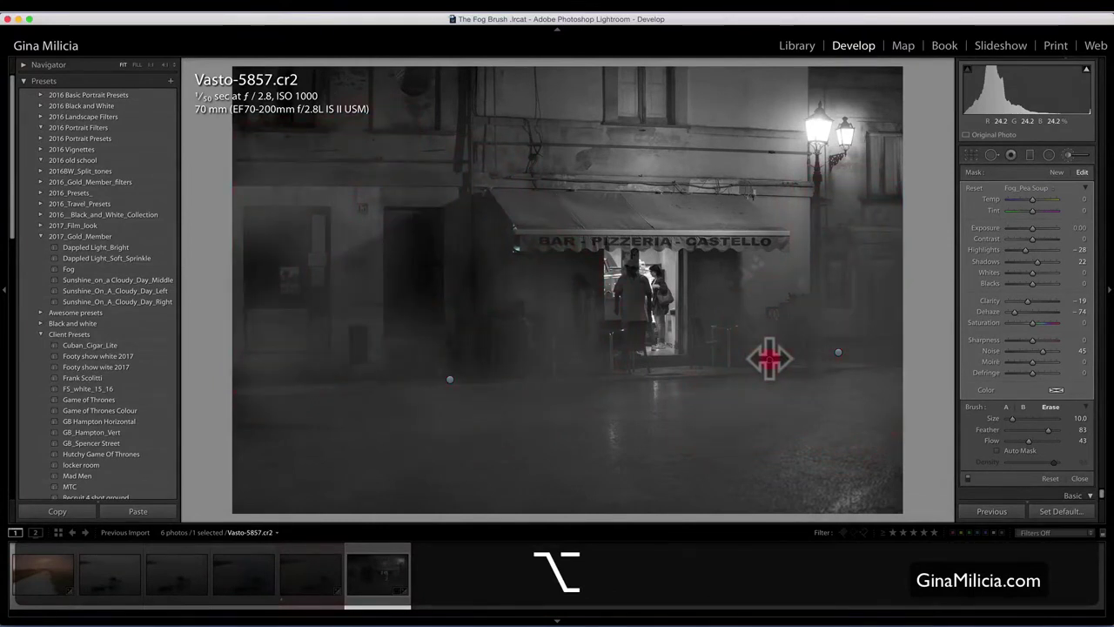
pyautogui.moveTo(769, 358); pyautogui.dragTo(687, 359)
pyautogui.press('alt')
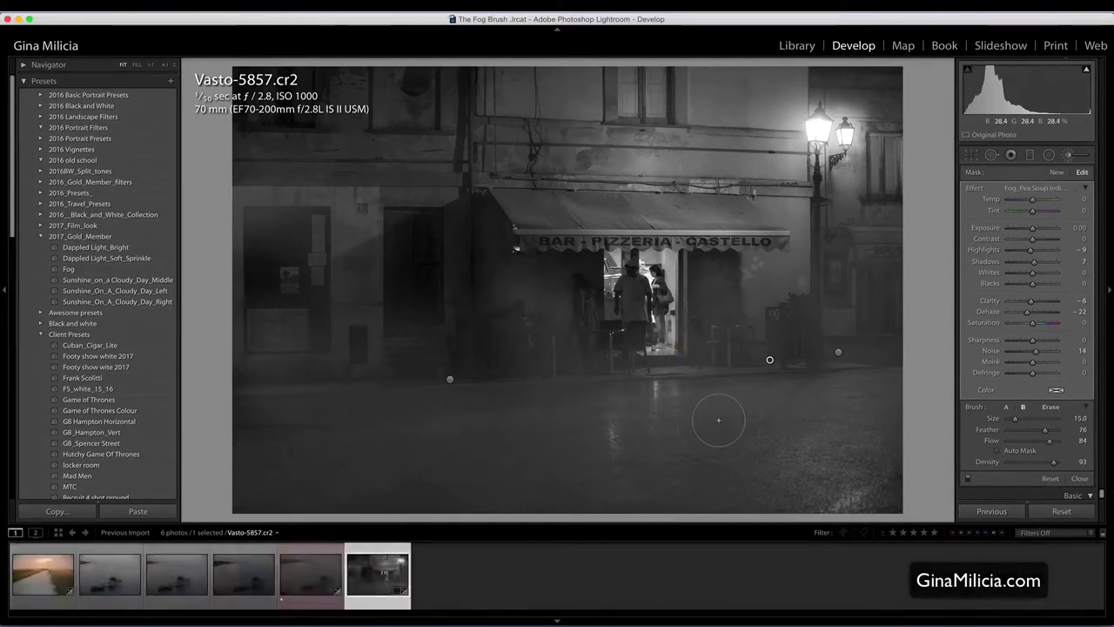
pyautogui.press('\\')
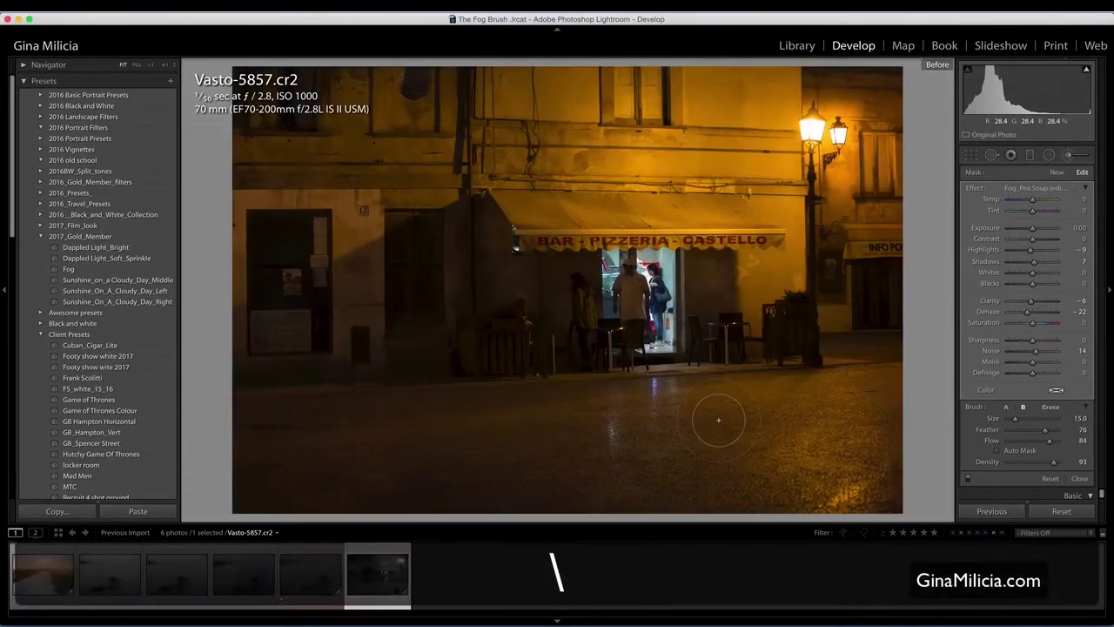
pyautogui.press('\\')
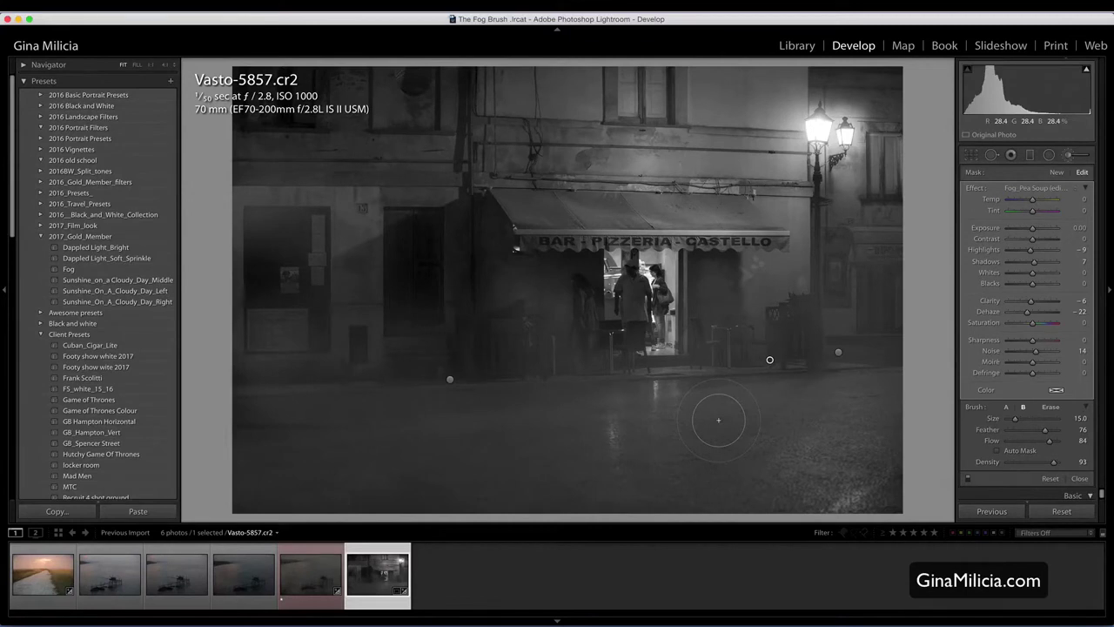
# Leave the adjustment brush and set the photo's Blacks to −23, Clarity +2, Highlights −30, Shadows −6 and Whites +12
pyautogui.click(1069, 154)
pyautogui.moveTo(1034, 329); pyautogui.dragTo(1032, 359)
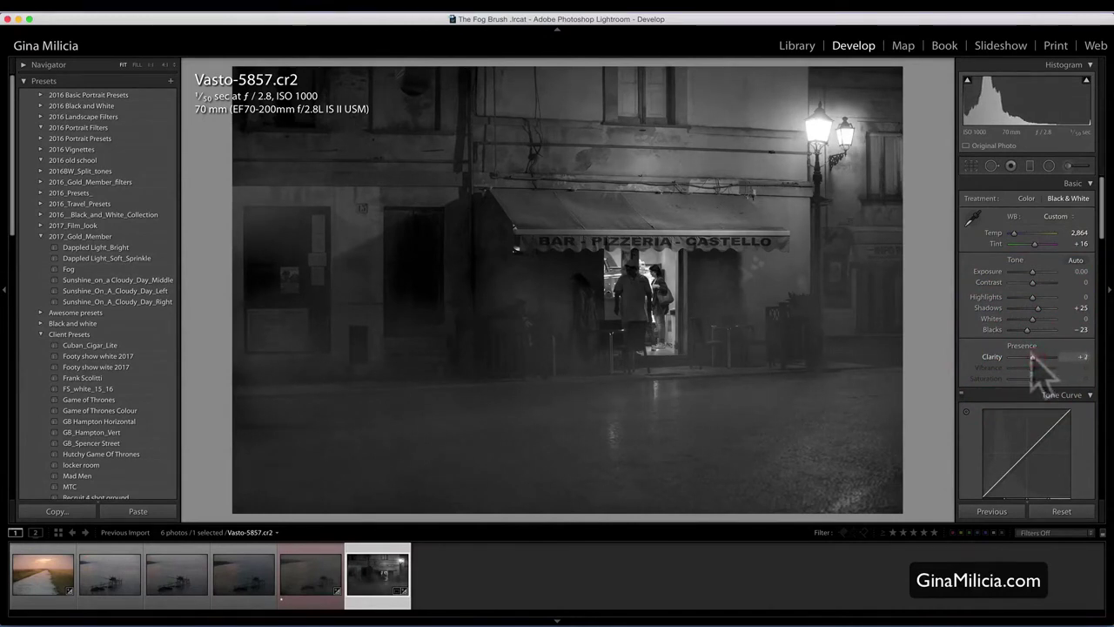
pyautogui.moveTo(1035, 299)
pyautogui.mouseDown()
pyautogui.moveTo(1049, 309)
pyautogui.moveTo(1032, 310)
pyautogui.mouseUp()
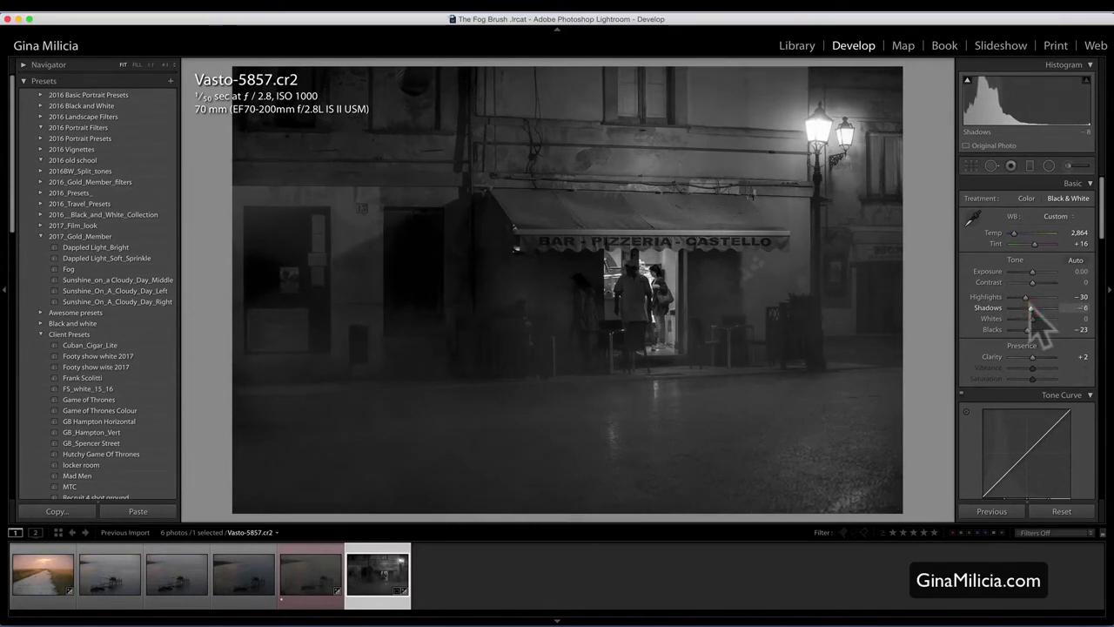
pyautogui.click(1033, 311)
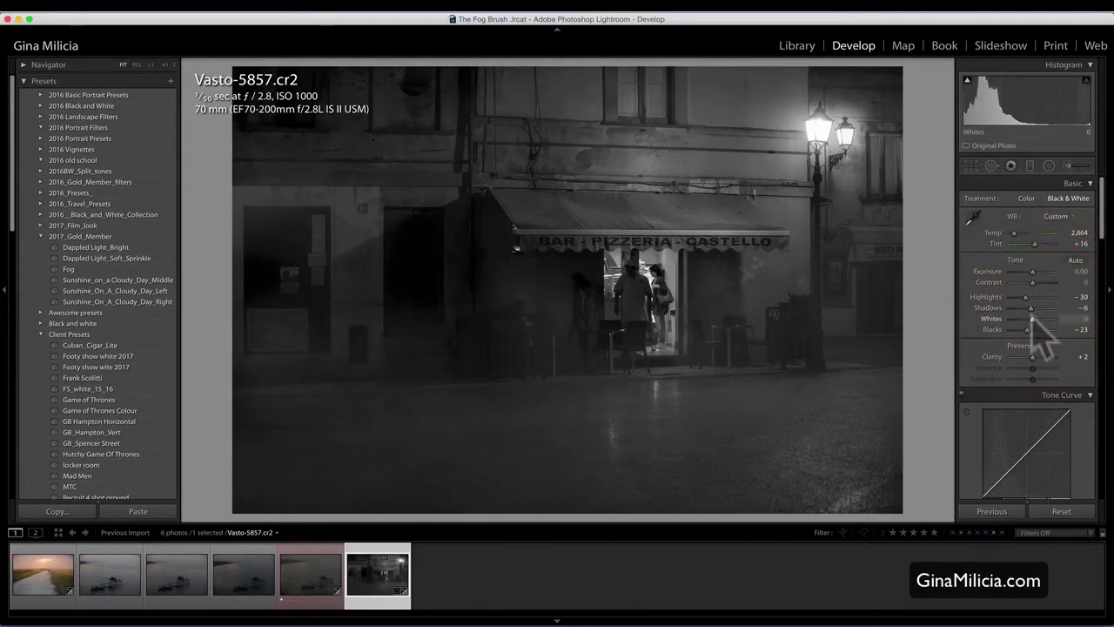
pyautogui.moveTo(1038, 319); pyautogui.dragTo(1037, 321)
# Compare the finished street photo with its before version, and review the seascape Vasto-5828.cr2 and the country road Vasto-5796.cr2
pyautogui.press('\\')
pyautogui.press('\\')
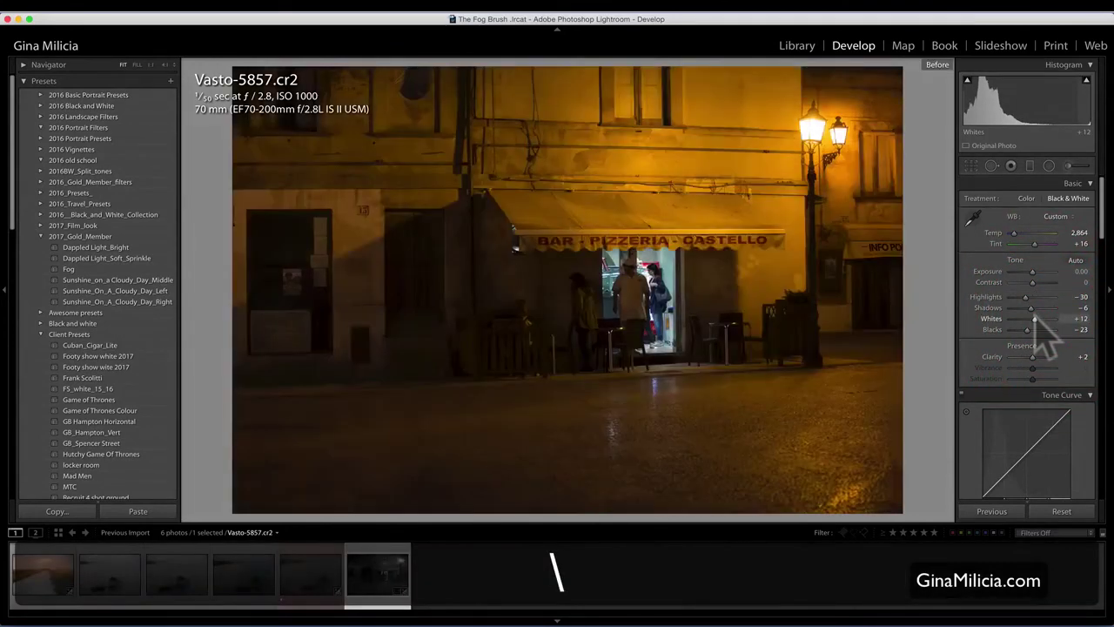
pyautogui.press('\\')
pyautogui.press('\\')
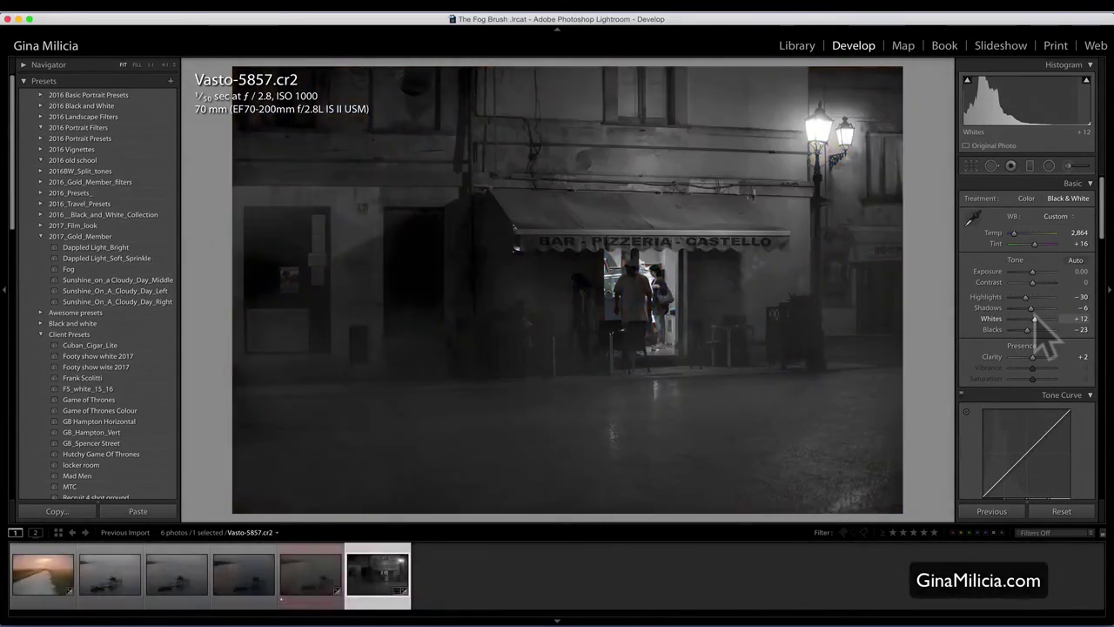
pyautogui.click(315, 590)
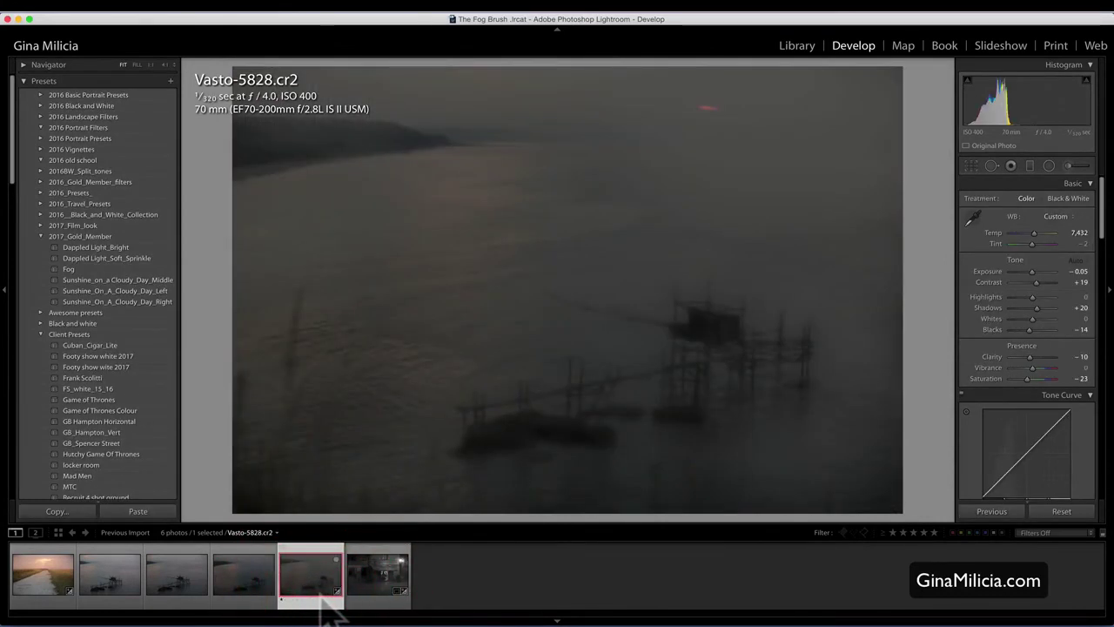
pyautogui.click(51, 599)
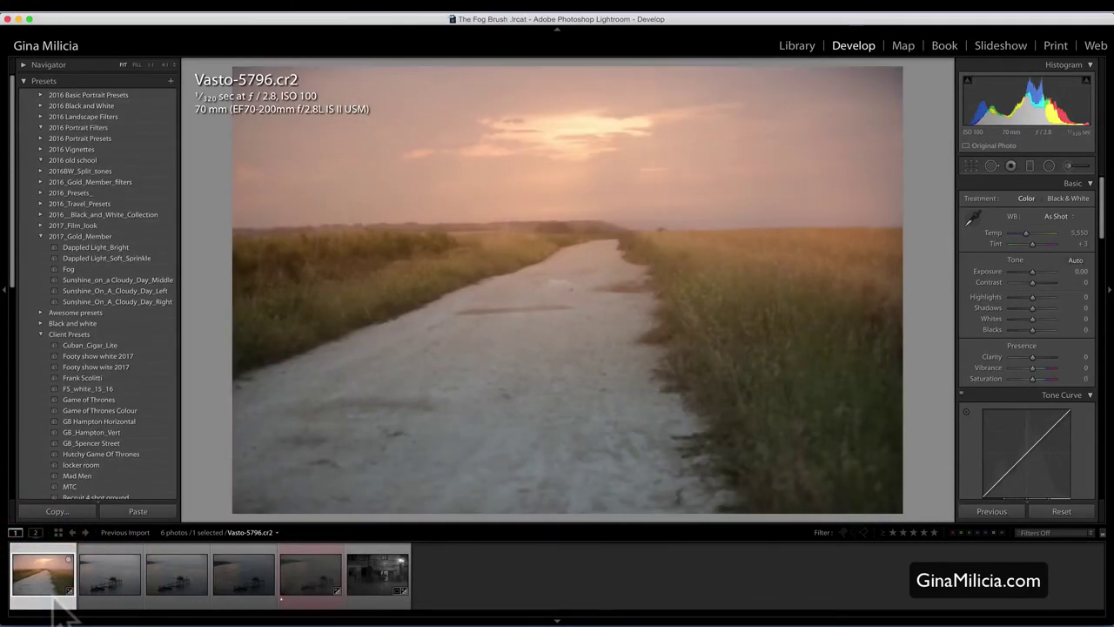
pyautogui.press('alt')
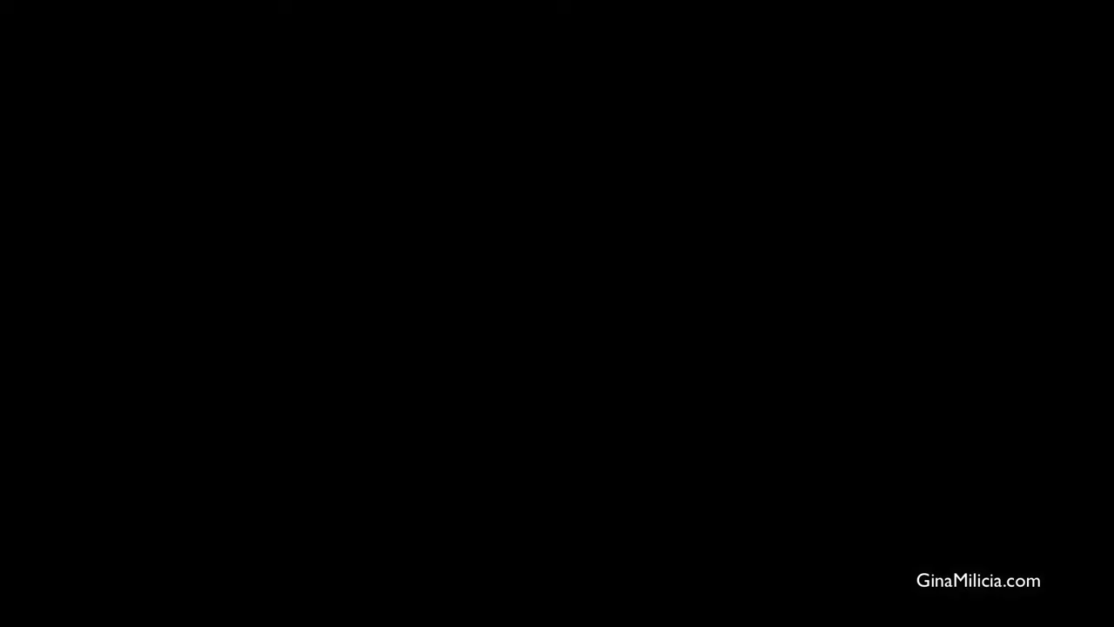